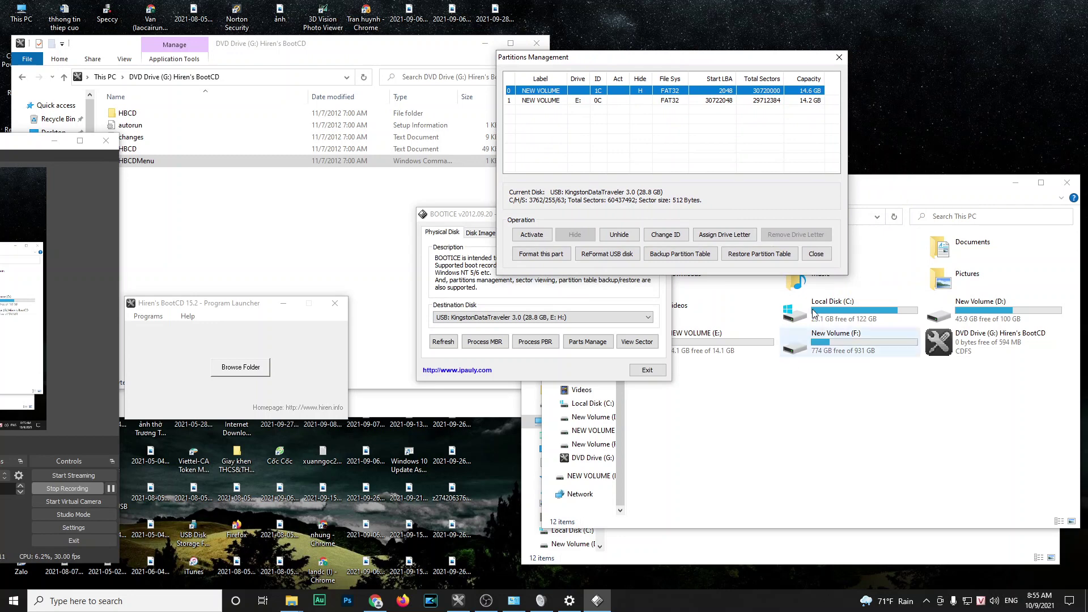
# Switch to Chrome and review the Google results and search suggestions for bootice, then minimize the browser
pyautogui.moveTo(704, 59); pyautogui.dragTo(729, 74)
pyautogui.click(375, 601)
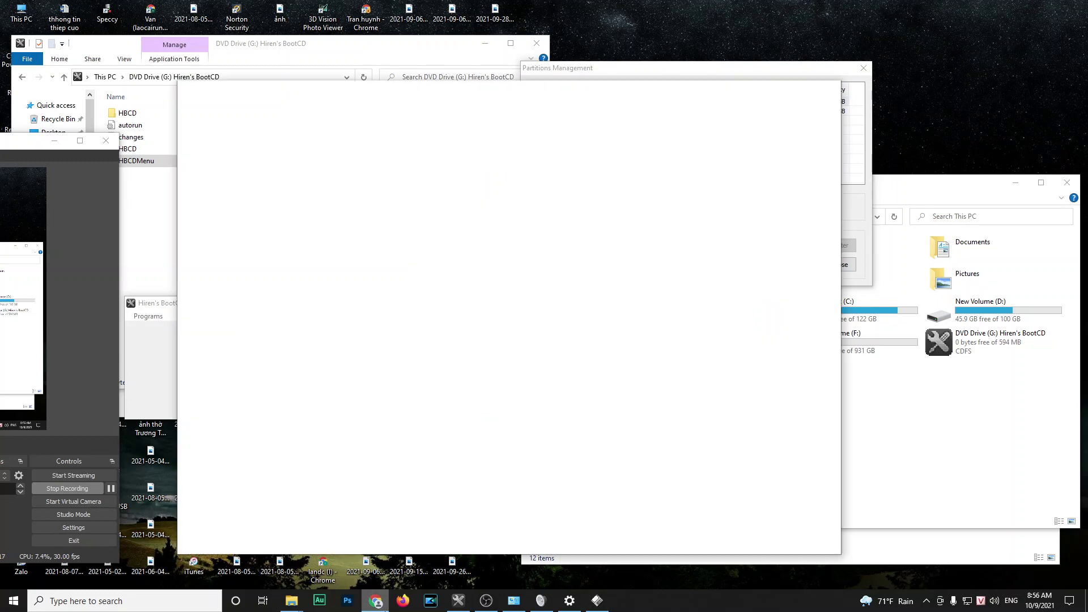
pyautogui.moveTo(329, 156); pyautogui.dragTo(281, 158)
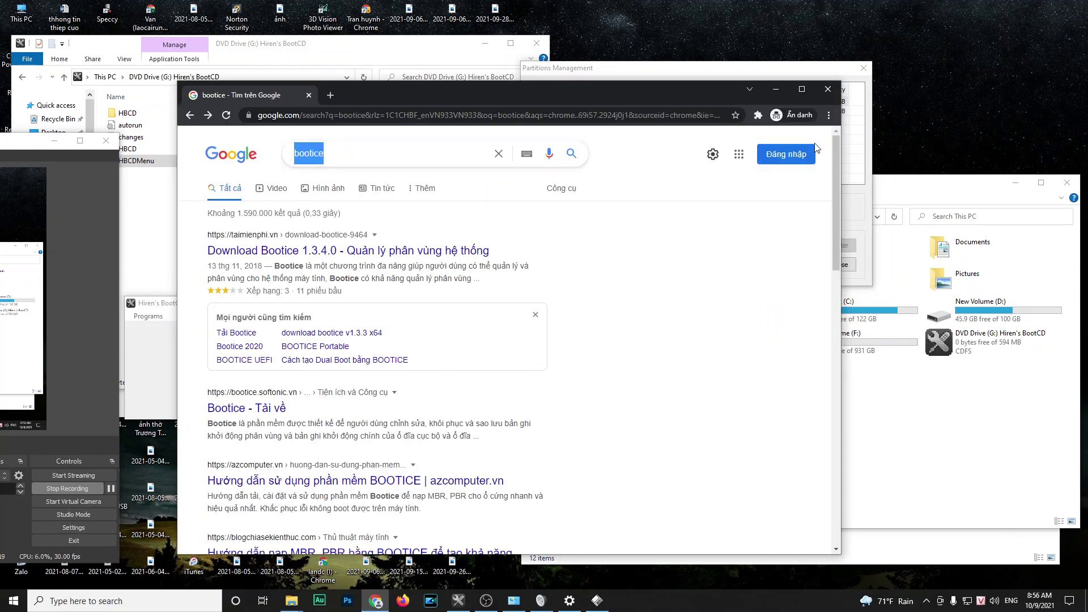
pyautogui.click(787, 96)
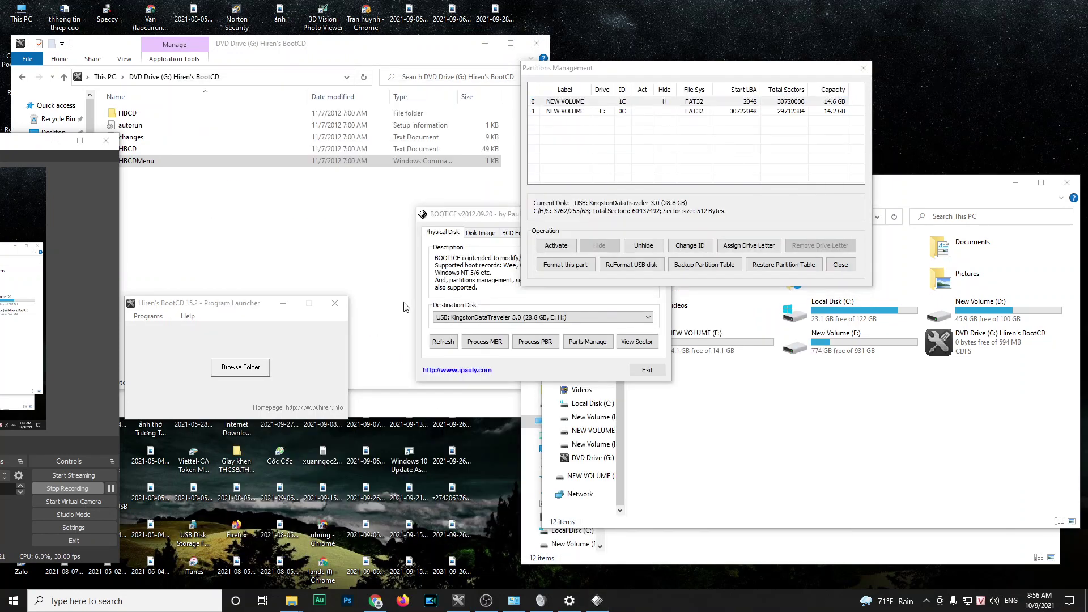
pyautogui.moveTo(229, 302); pyautogui.dragTo(249, 205)
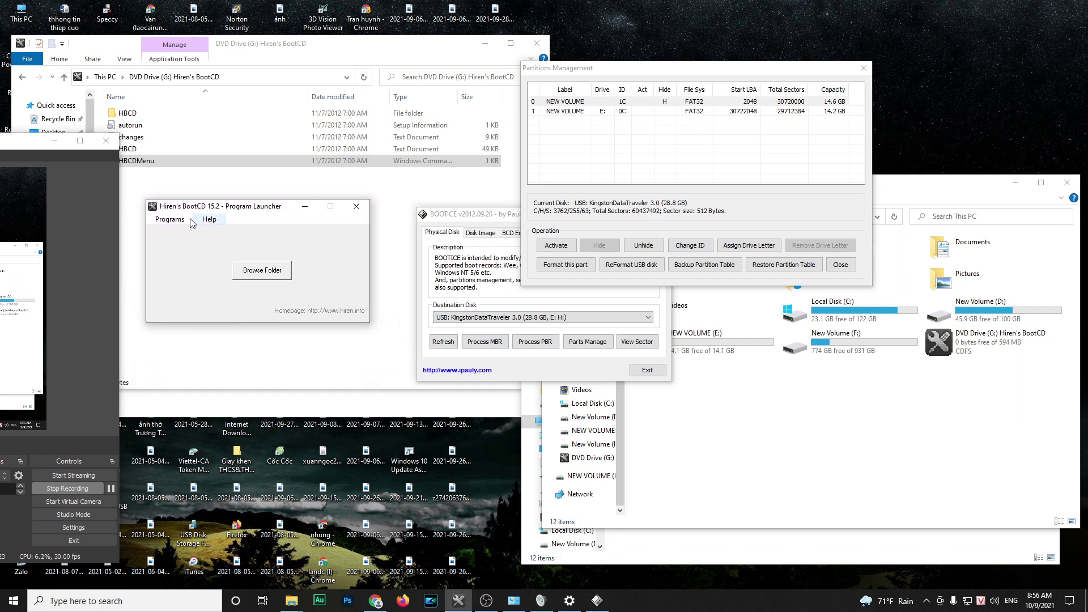
pyautogui.click(180, 221)
pyautogui.click(377, 600)
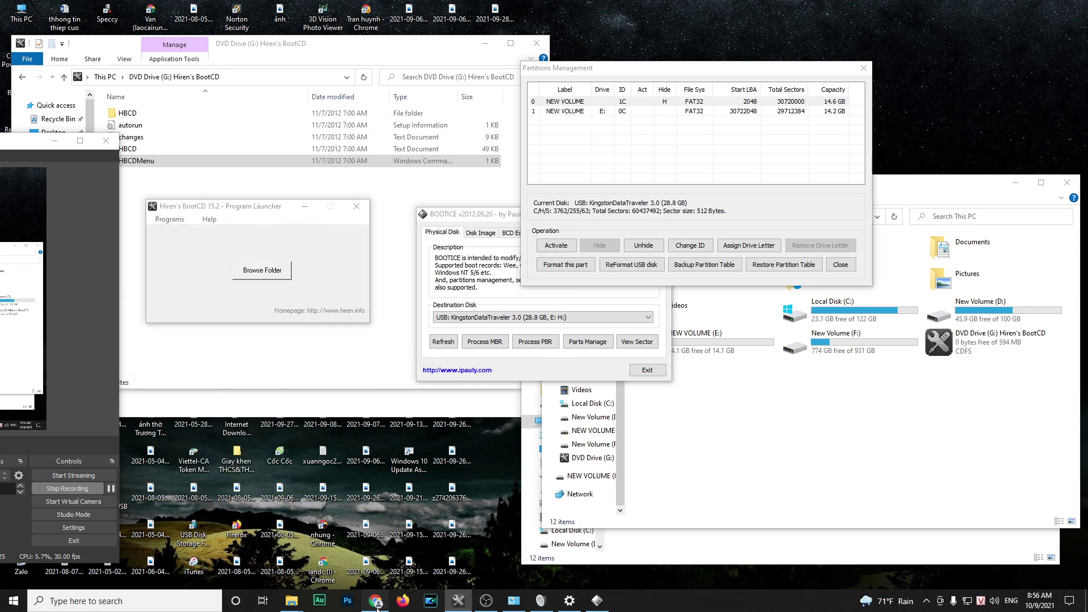
pyautogui.click(331, 153)
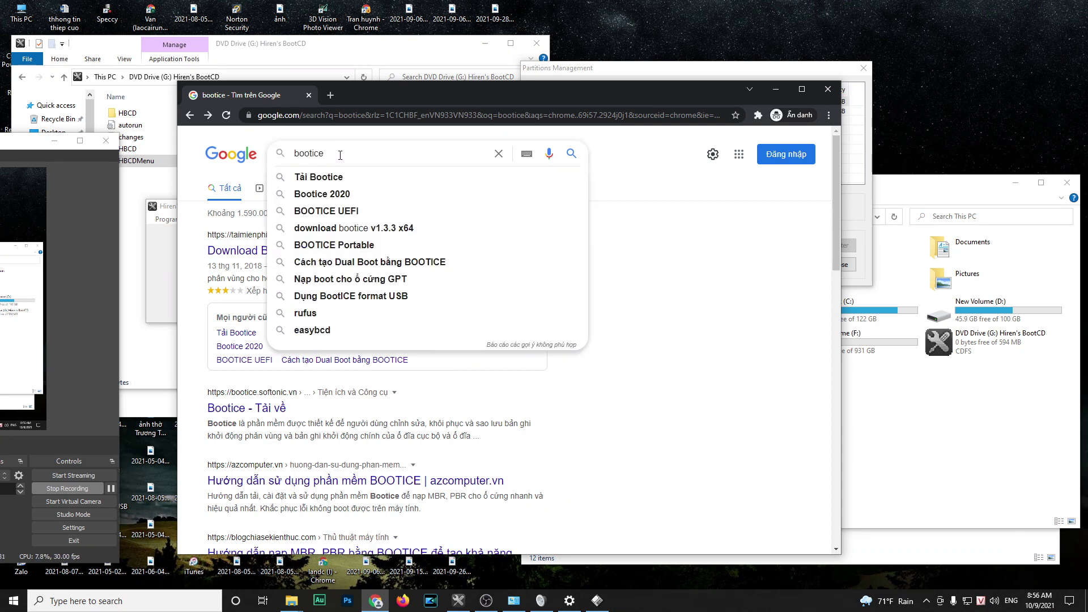
pyautogui.click(776, 89)
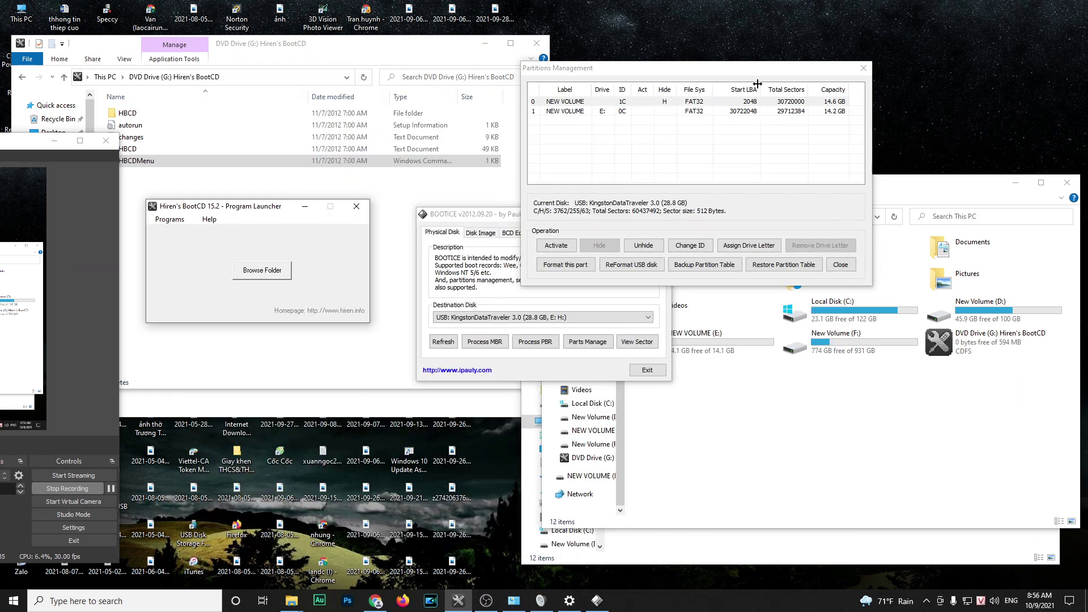
pyautogui.moveTo(239, 211); pyautogui.dragTo(253, 188)
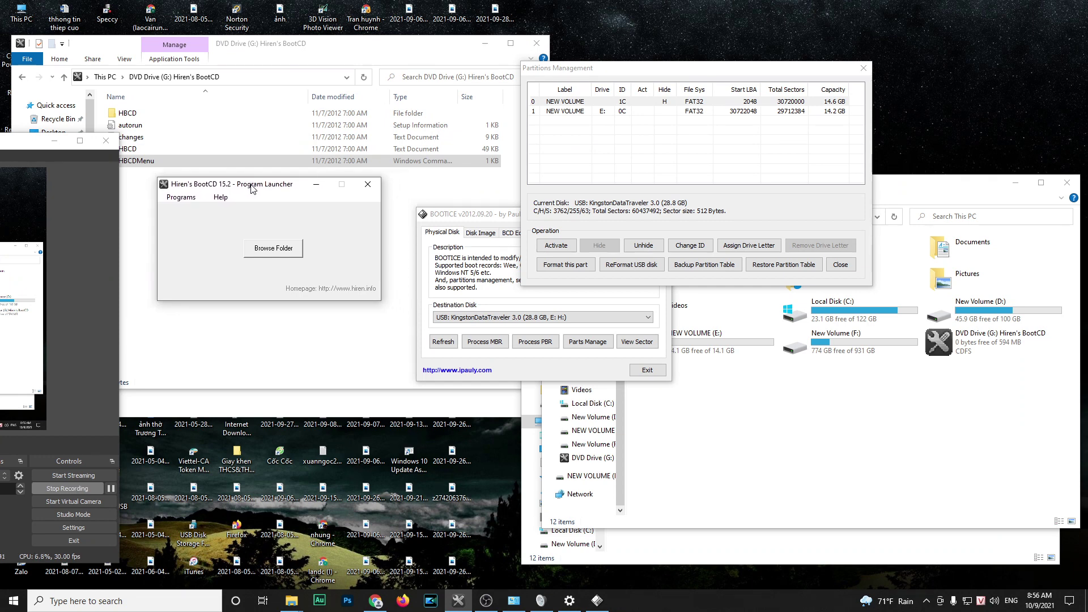
pyautogui.click(178, 199)
pyautogui.click(218, 191)
pyautogui.moveTo(231, 190); pyautogui.dragTo(221, 191)
pyautogui.click(177, 200)
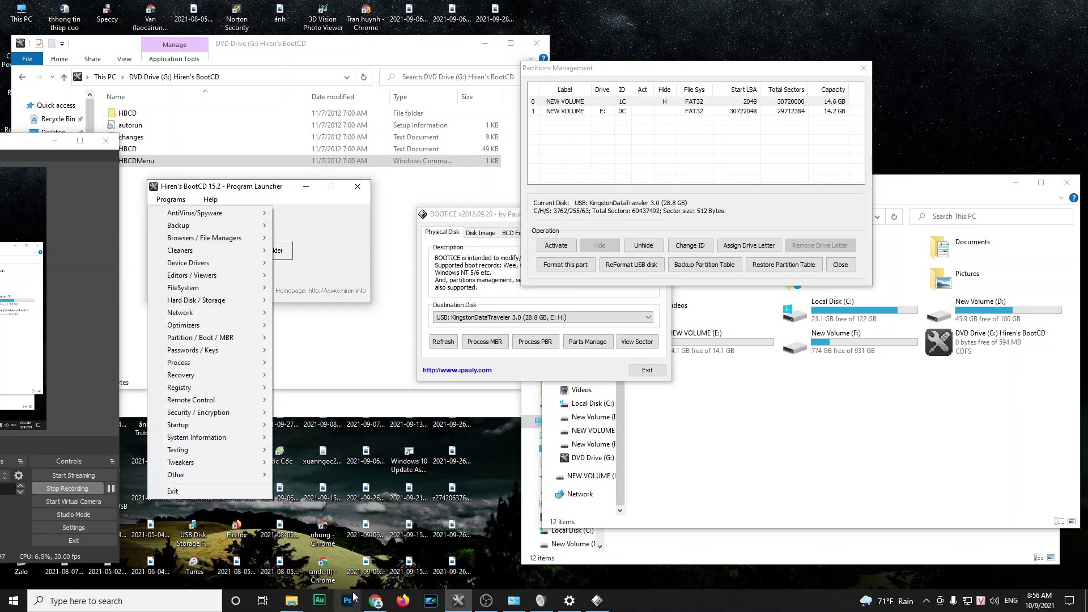
pyautogui.click(374, 602)
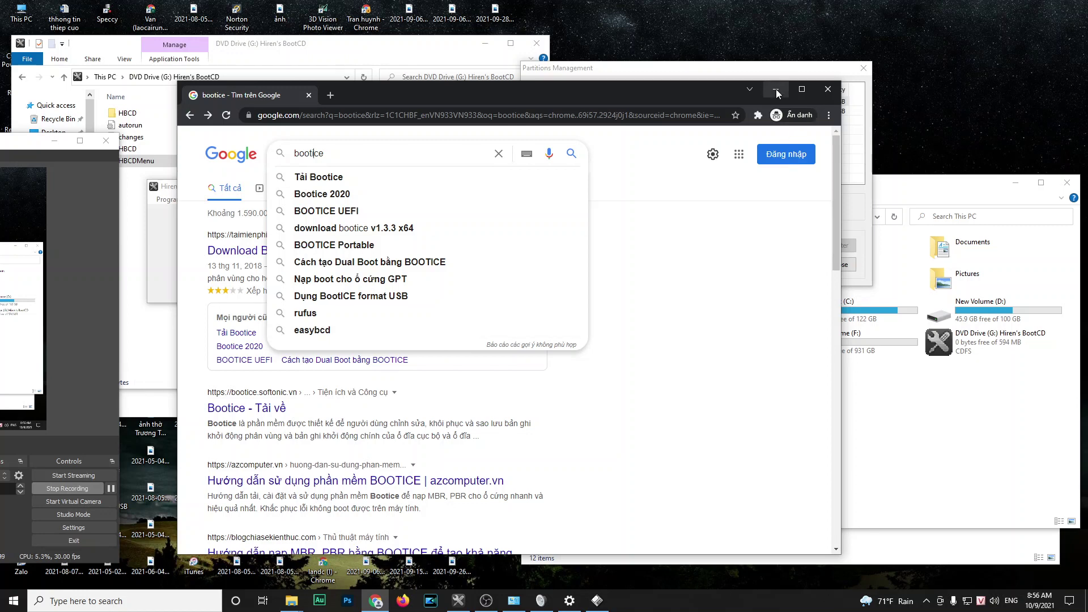
pyautogui.click(777, 89)
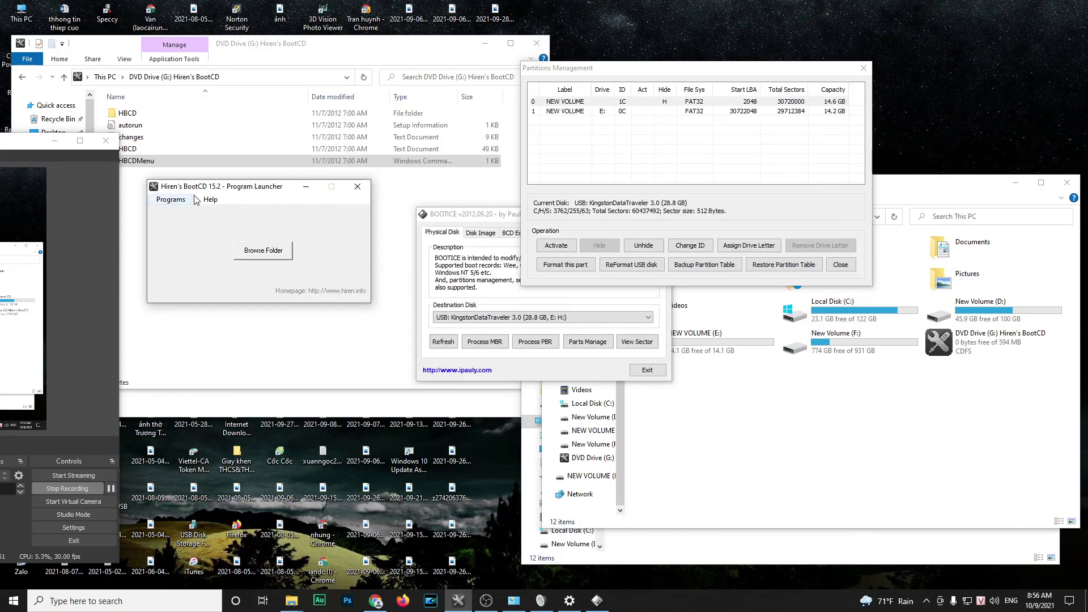
pyautogui.moveTo(202, 192); pyautogui.dragTo(193, 214)
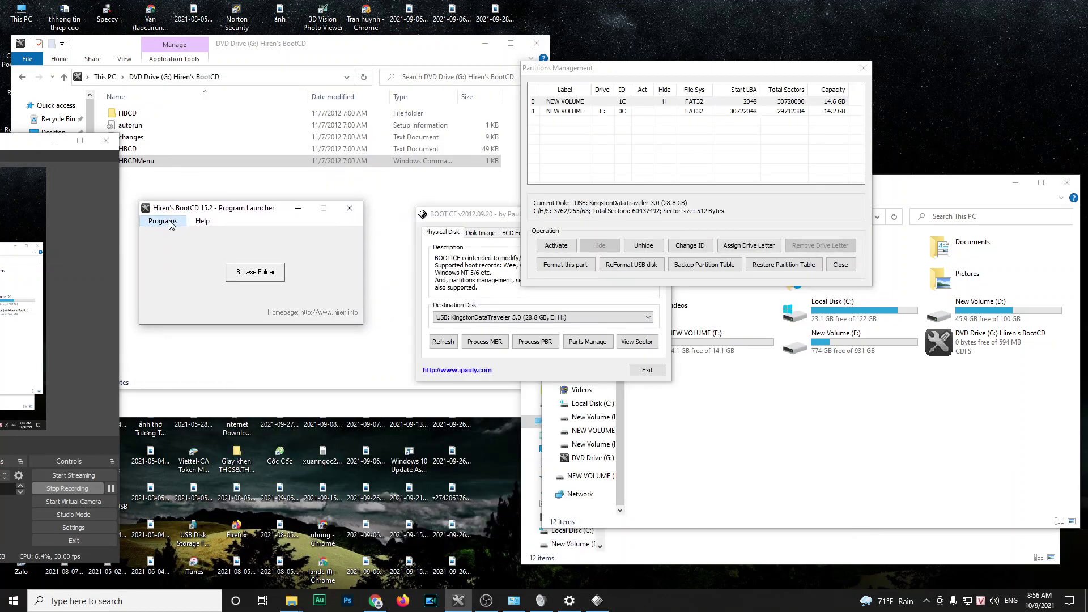
pyautogui.click(170, 222)
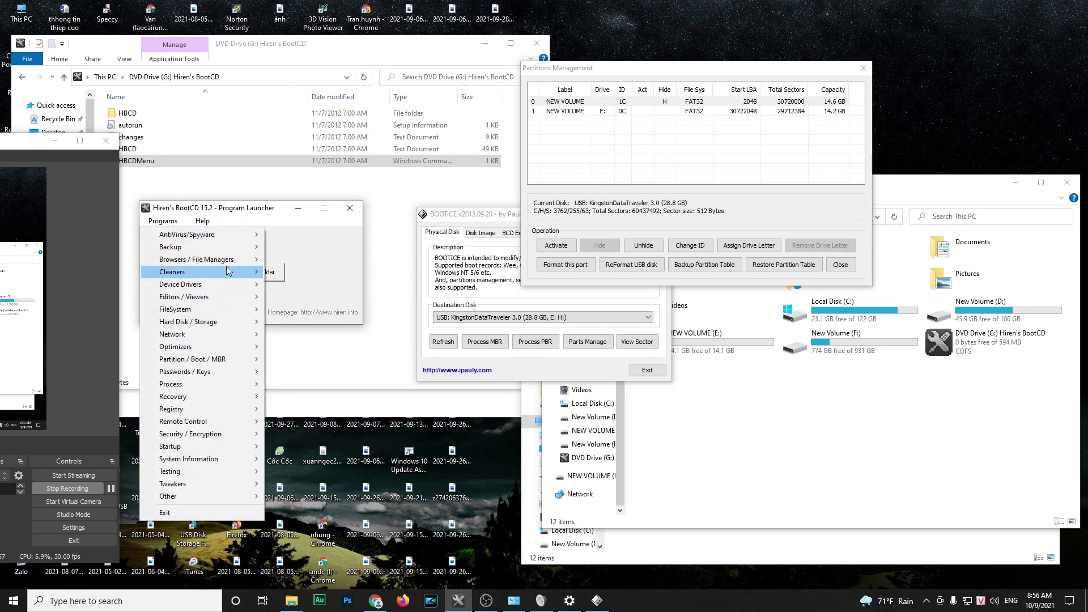
pyautogui.click(239, 215)
pyautogui.click(165, 221)
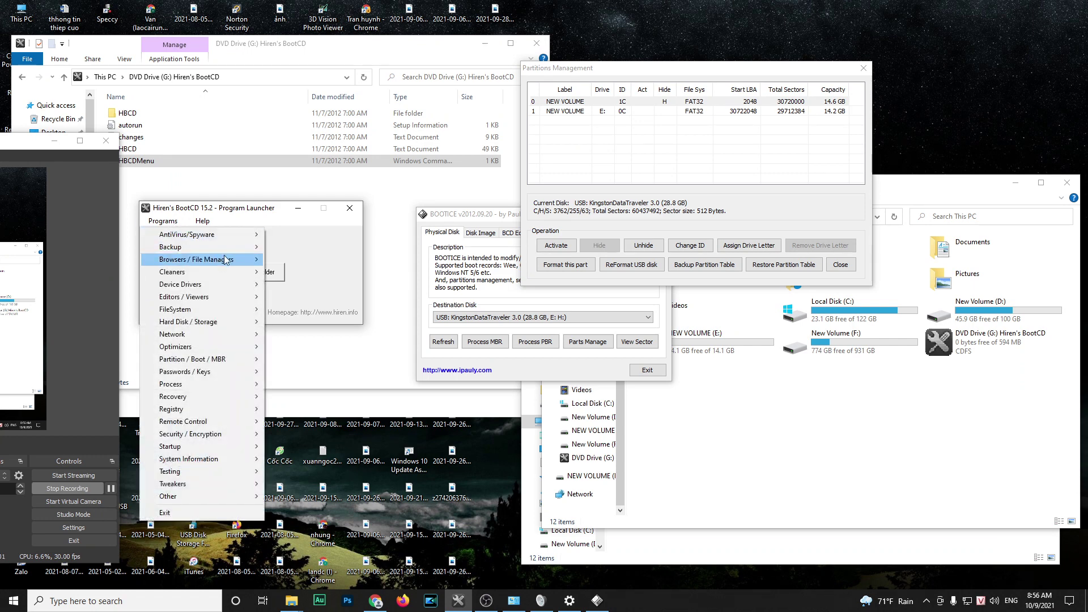
pyautogui.moveTo(258, 209); pyautogui.dragTo(261, 183)
pyautogui.click(176, 198)
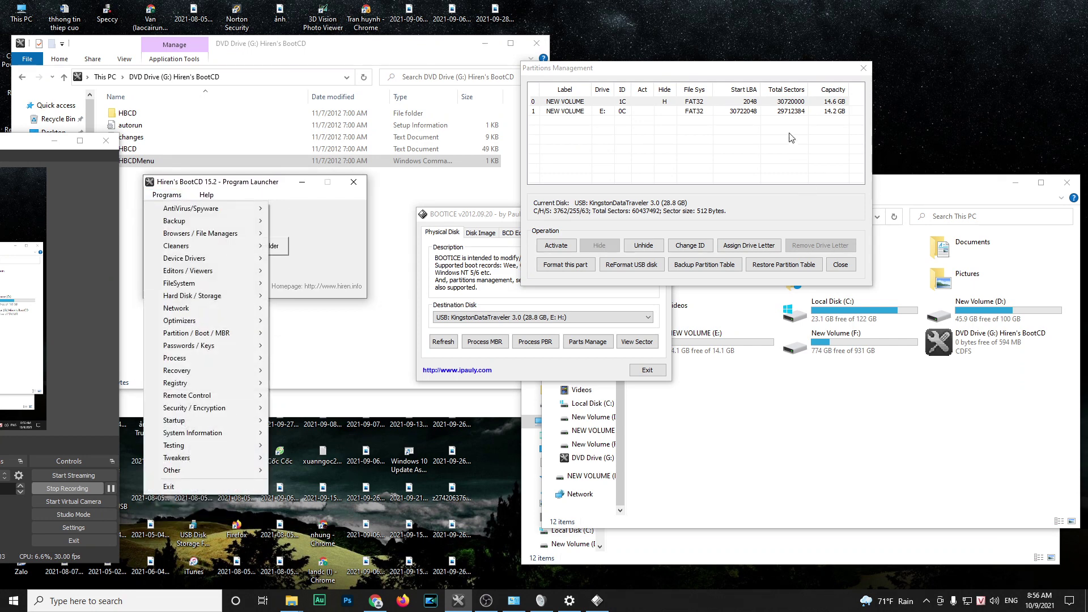
# Close the Partitions Management and BOOTICE windows, and relaunch BootICE (Boot sector install/change) from Hiren's Partition / Boot / MBR programs
pyautogui.click(863, 68)
pyautogui.click(658, 214)
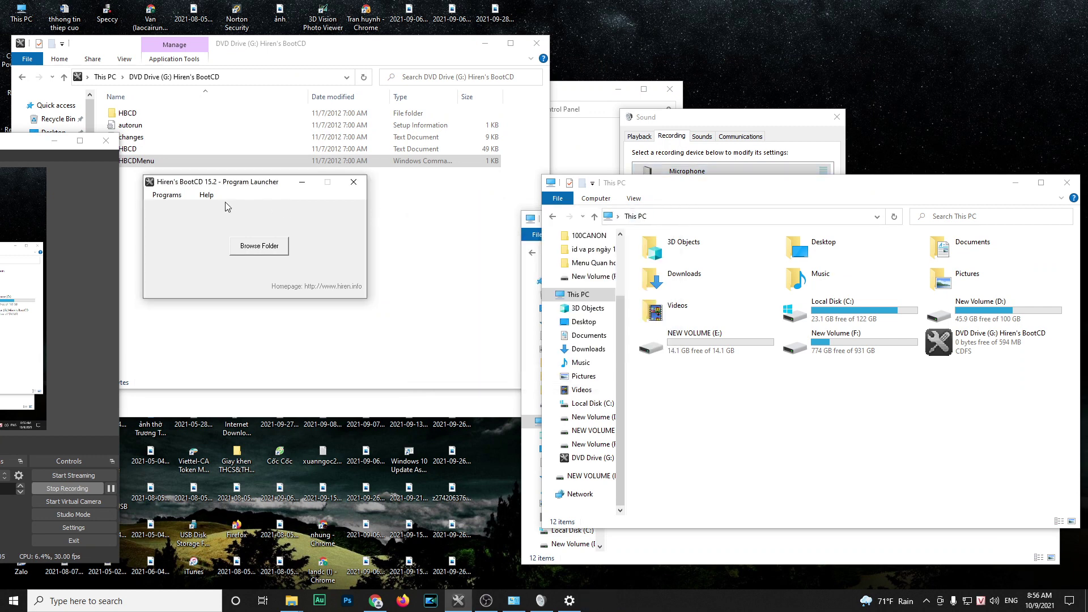
pyautogui.click(166, 194)
pyautogui.moveTo(204, 337)
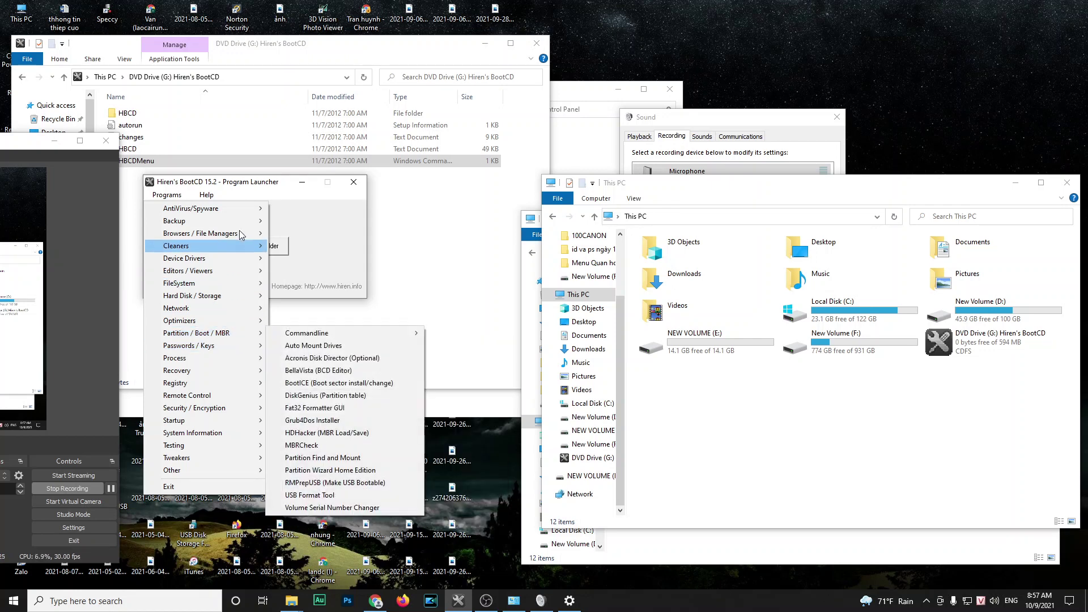
pyautogui.click(166, 194)
pyautogui.click(167, 194)
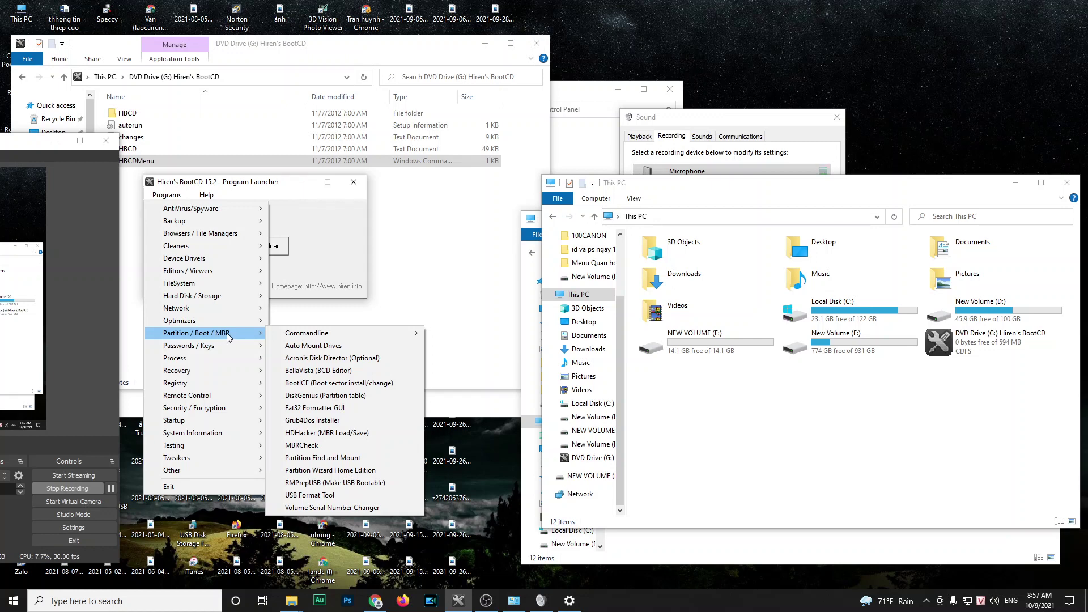
pyautogui.click(375, 384)
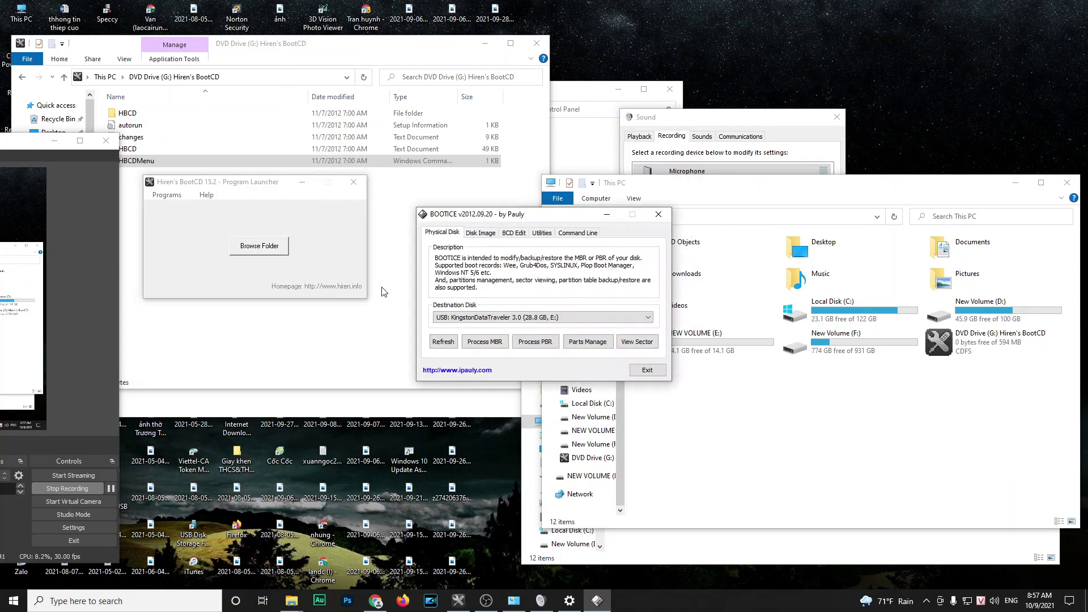
# Inspect the available master boot record types for the KingstonDataTraveler USB disk, and close the list
pyautogui.moveTo(548, 223); pyautogui.dragTo(508, 221)
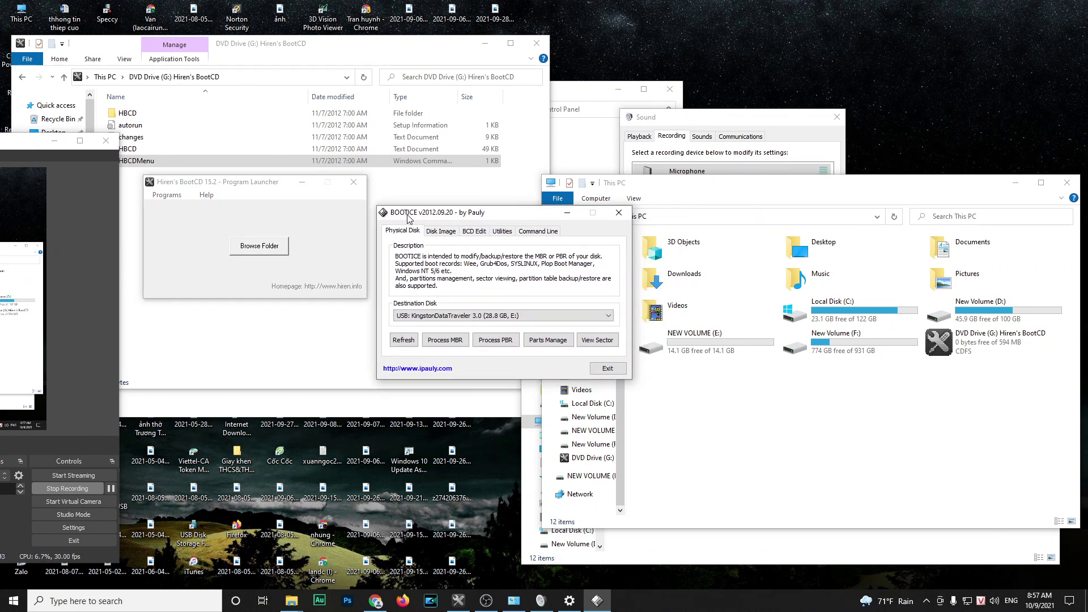
pyautogui.click(468, 315)
pyautogui.click(468, 319)
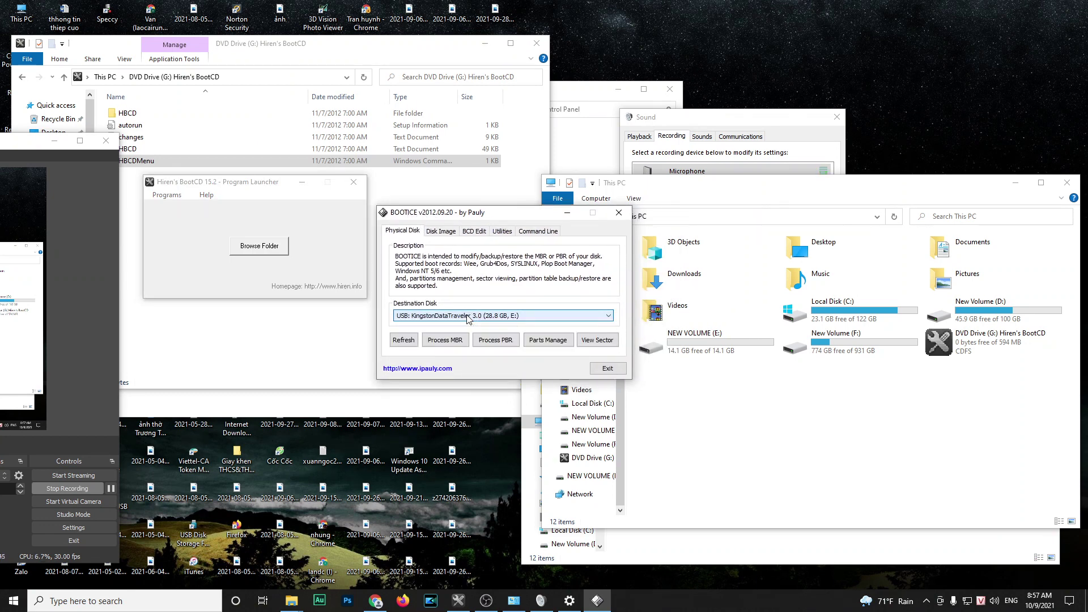
pyautogui.click(447, 342)
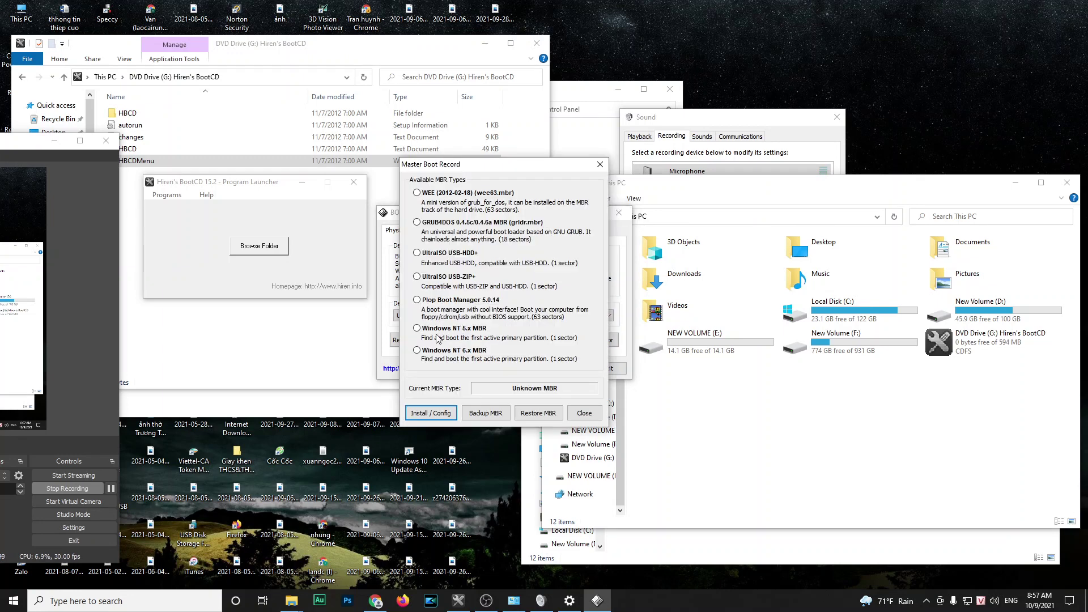
pyautogui.click(581, 414)
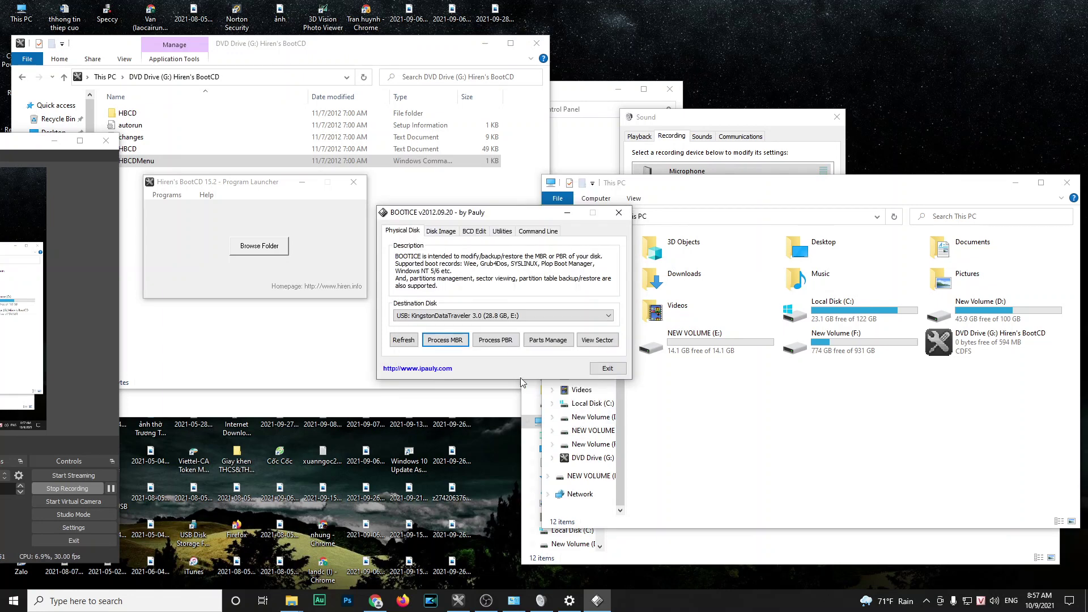
# Inspect the partition boot record options for the USB disk's first partition, and close them
pyautogui.click(503, 342)
pyautogui.moveTo(489, 178); pyautogui.dragTo(421, 183)
pyautogui.click(490, 425)
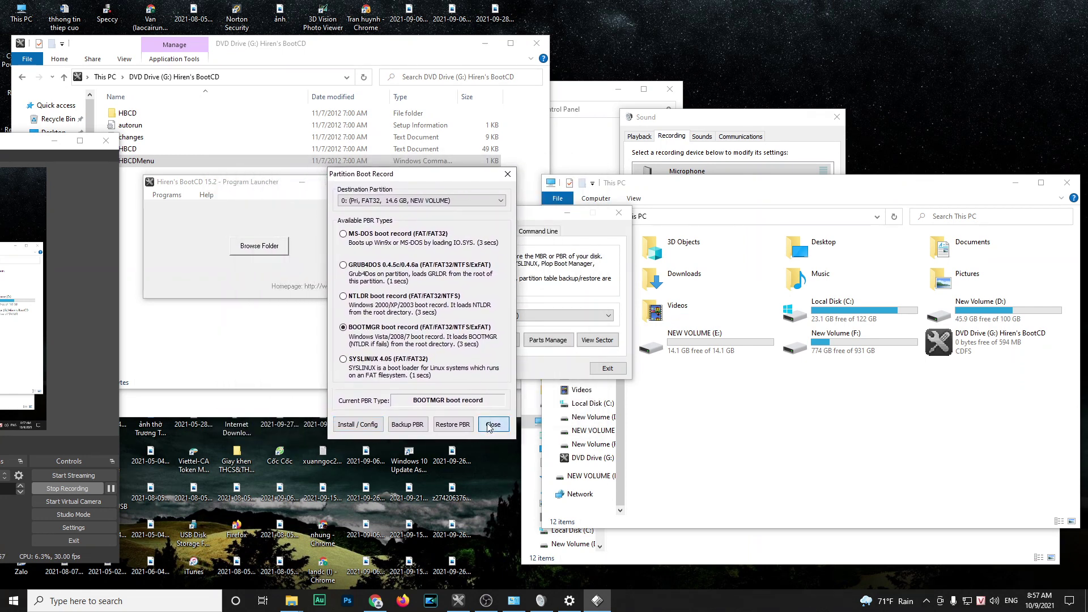
pyautogui.click(489, 425)
# Set the destination disk to SATA: TOSHIBA MQ04ABF100 (931.5 GB, F:)
pyautogui.click(495, 316)
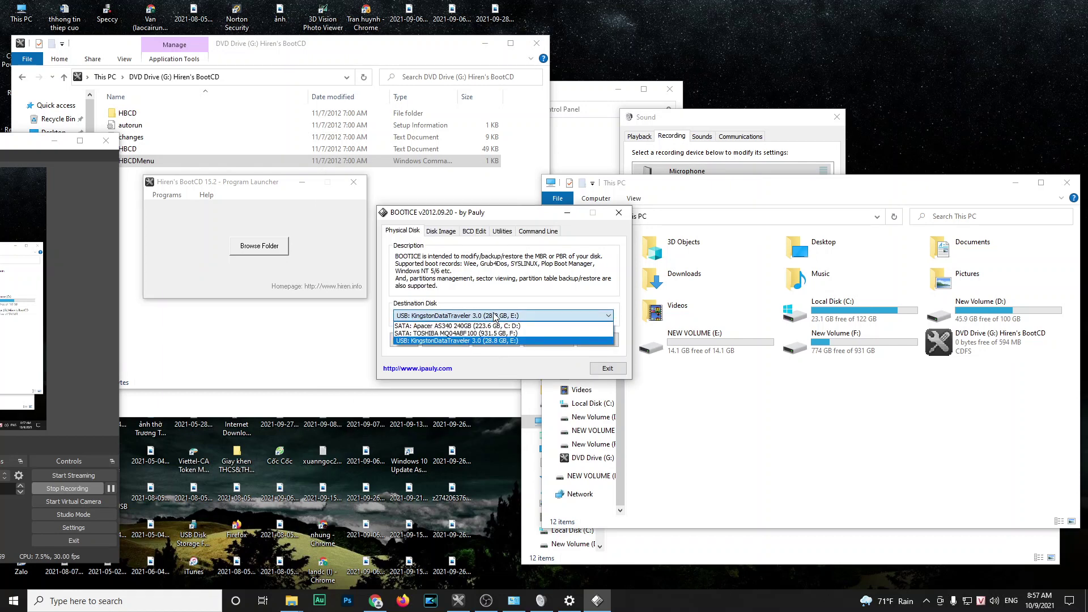
pyautogui.click(495, 316)
pyautogui.moveTo(473, 215); pyautogui.dragTo(435, 211)
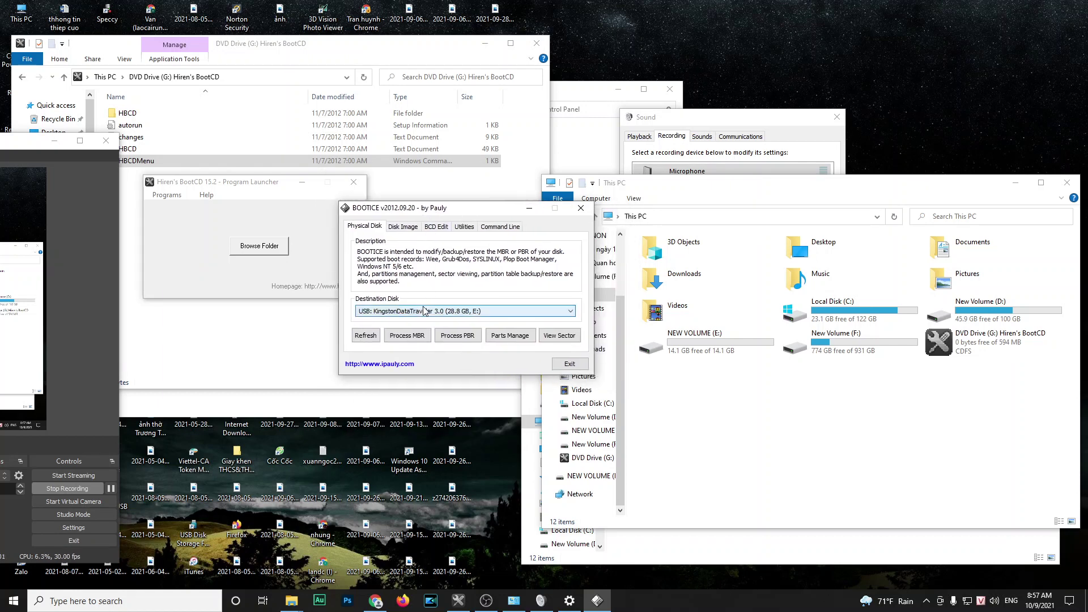
pyautogui.click(425, 310)
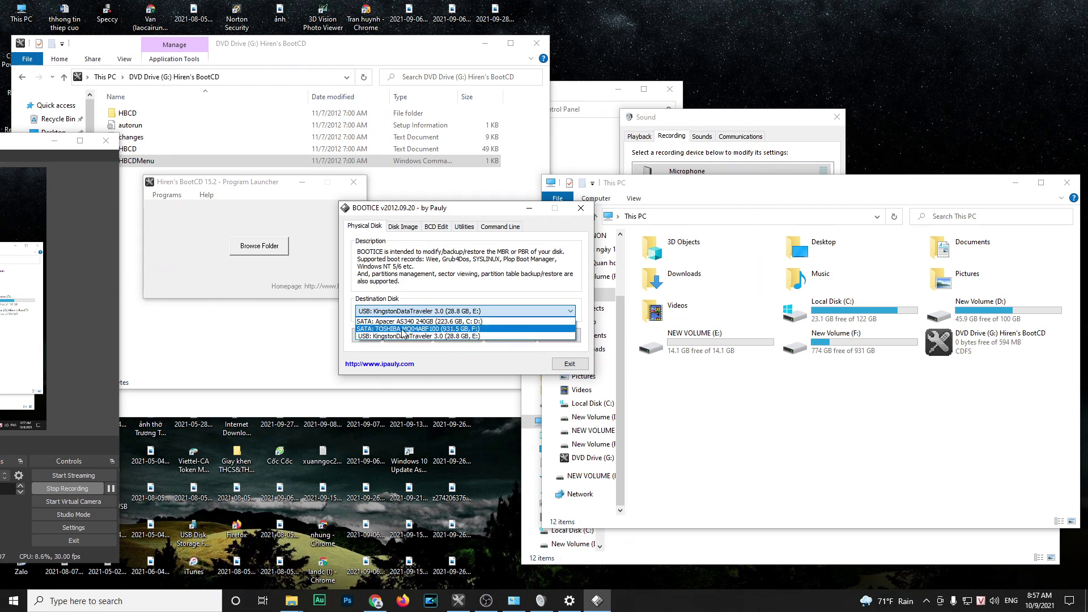
pyautogui.click(403, 329)
pyautogui.click(437, 312)
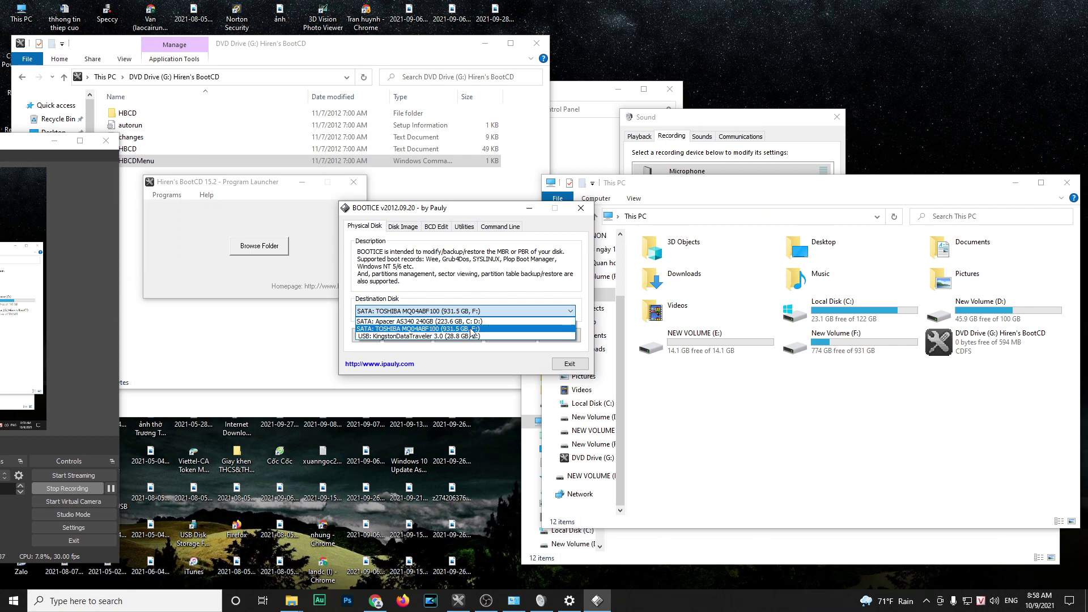
pyautogui.click(472, 329)
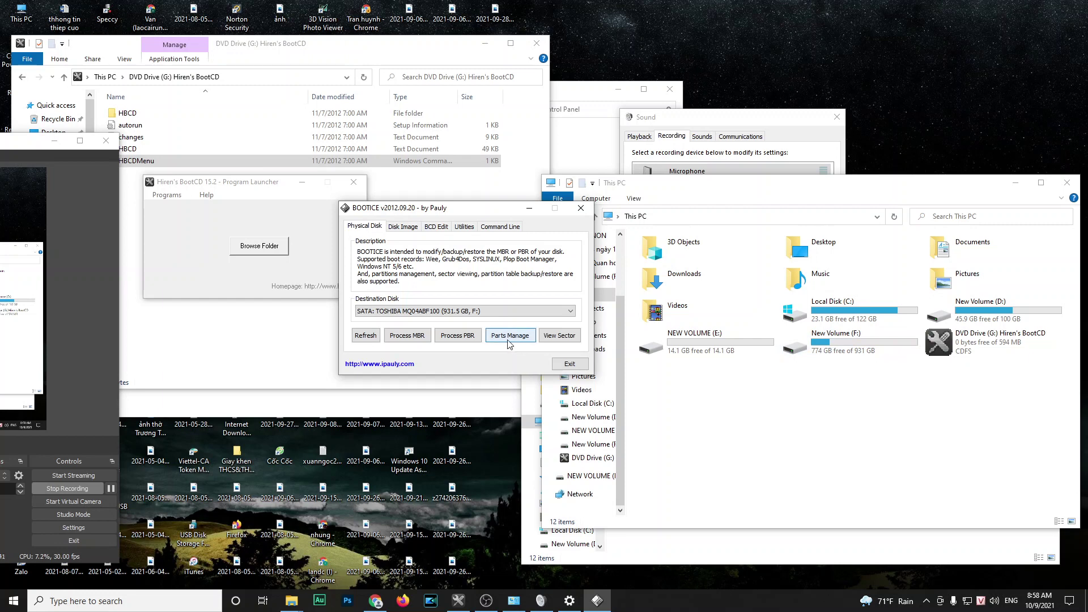
pyautogui.click(481, 311)
pyautogui.click(482, 329)
# Examine the partition list of the TOSHIBA disk in Partitions Management, and close it
pyautogui.click(511, 336)
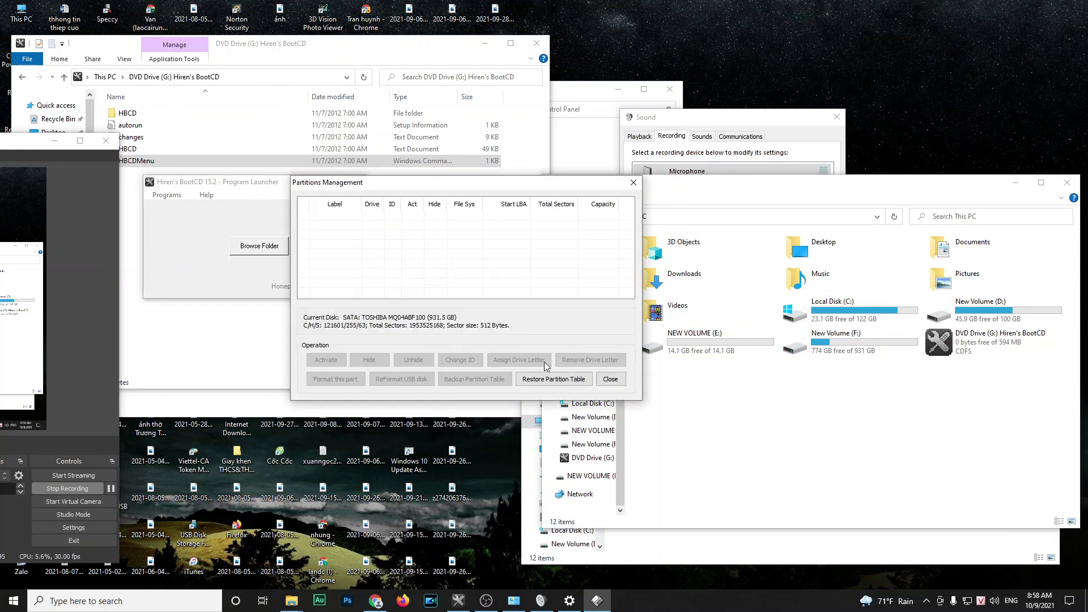
pyautogui.moveTo(472, 184); pyautogui.dragTo(451, 182)
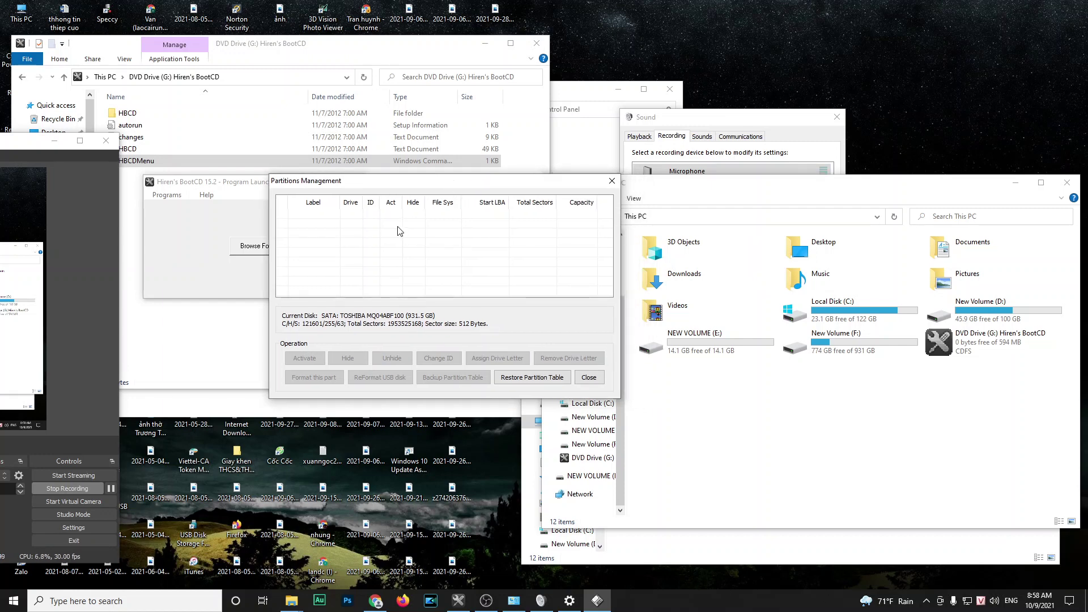
pyautogui.moveTo(437, 187); pyautogui.dragTo(446, 189)
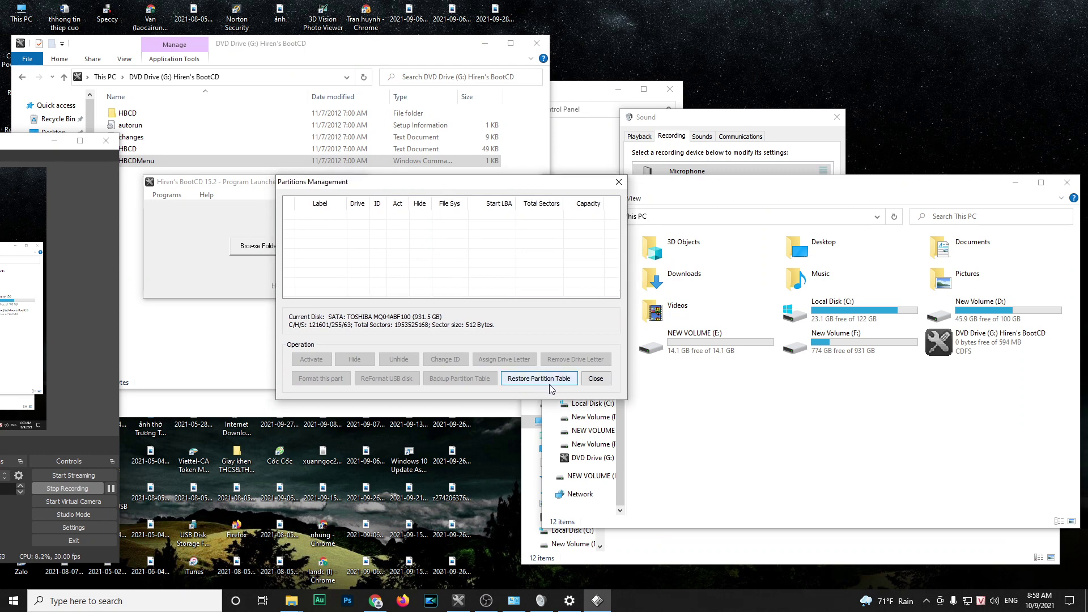
pyautogui.click(618, 182)
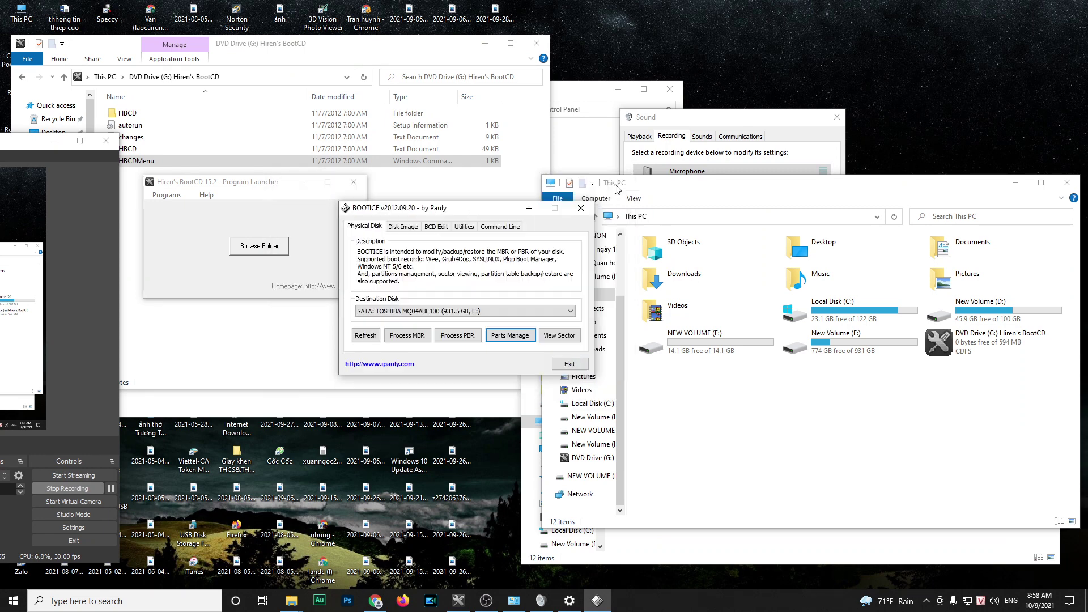
# Choose SATA: Apacer AS340 240GB as the destination disk and open its partition management
pyautogui.click(494, 316)
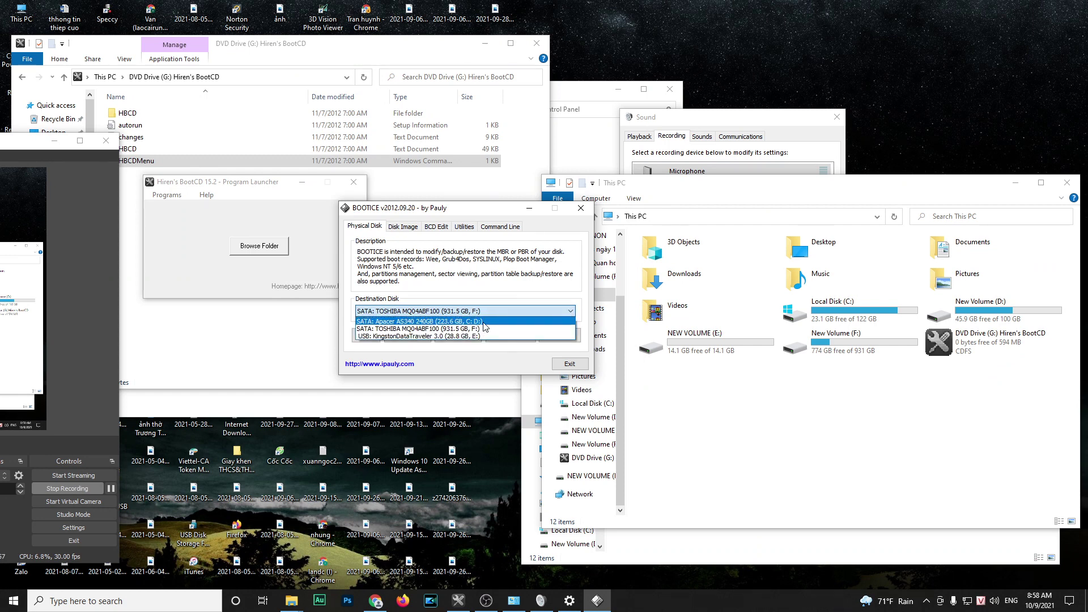
pyautogui.click(494, 327)
pyautogui.click(508, 336)
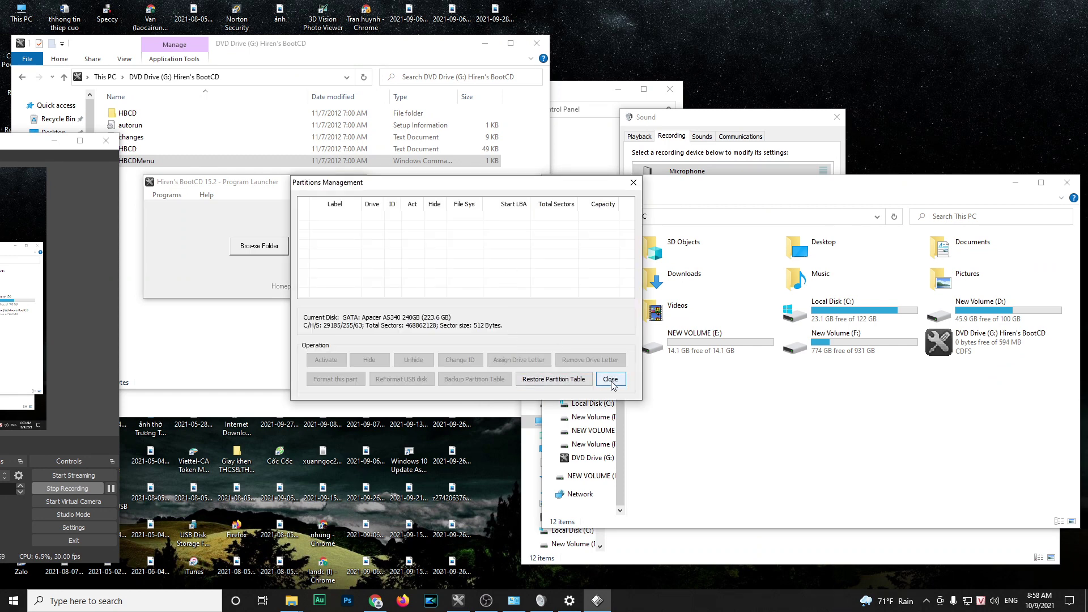
# Close the Apacer partition list, set the destination disk to USB: KingstonDataTraveler 3.0 (28.8 GB, E:), and open its partition management
pyautogui.click(610, 379)
pyautogui.click(501, 312)
pyautogui.click(501, 321)
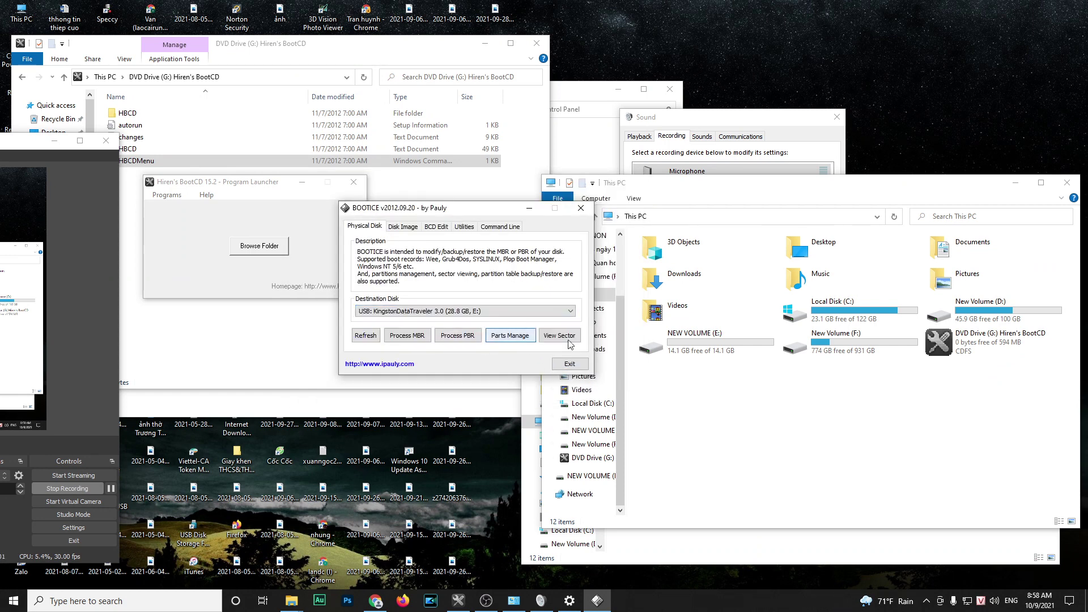
pyautogui.moveTo(463, 212); pyautogui.dragTo(499, 193)
pyautogui.click(485, 353)
pyautogui.click(491, 229)
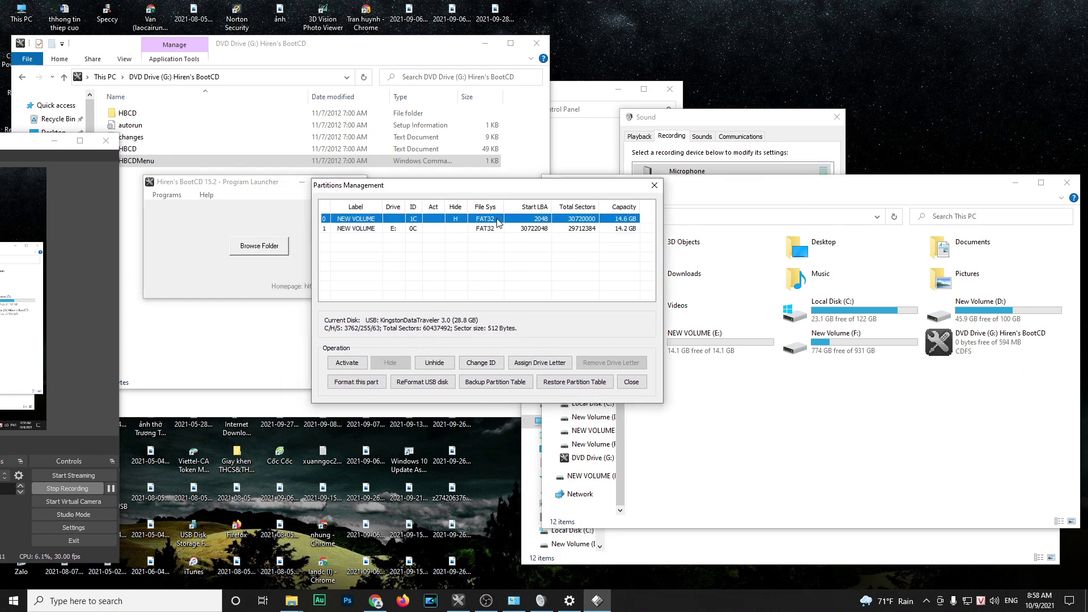
pyautogui.click(494, 230)
# Open the Computer Management console for This PC and move the partition list clear of it
pyautogui.click(8, 9)
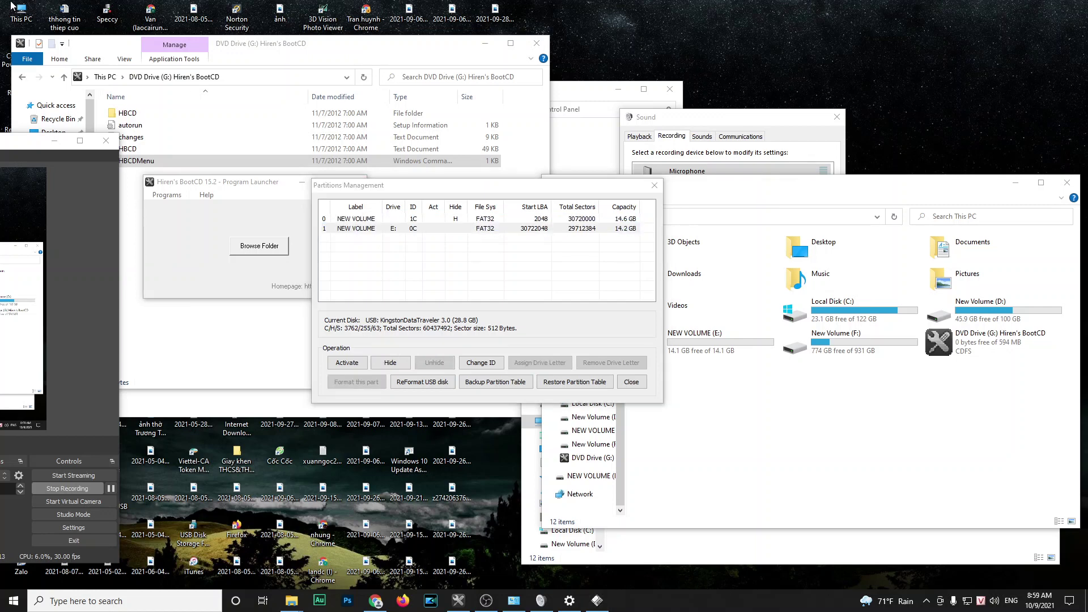
pyautogui.rightClick(8, 10)
pyautogui.press('Escape')
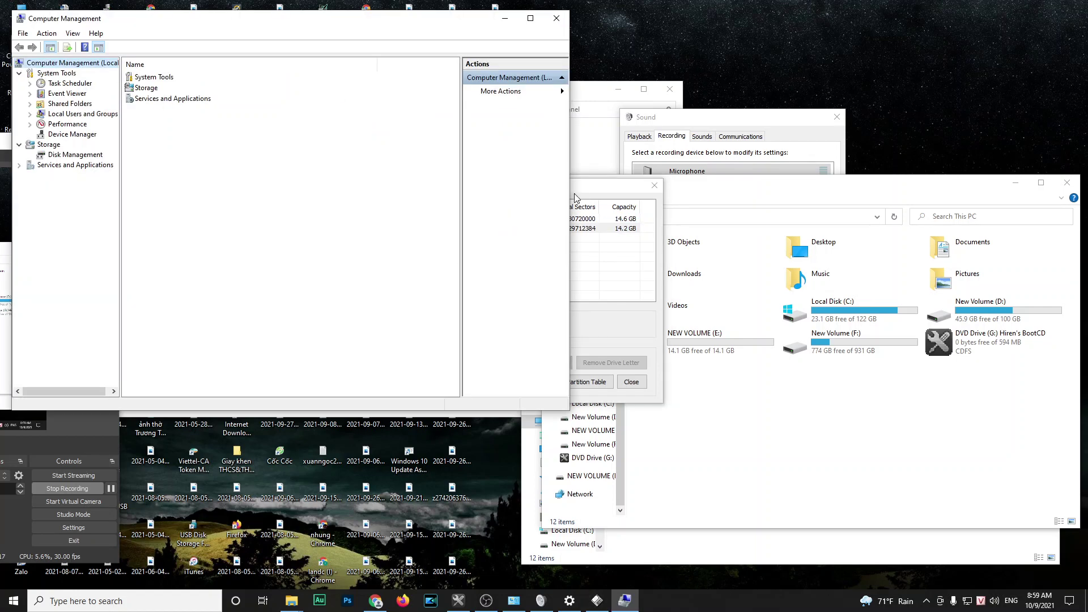
pyautogui.moveTo(588, 189); pyautogui.dragTo(804, 235)
pyautogui.click(702, 264)
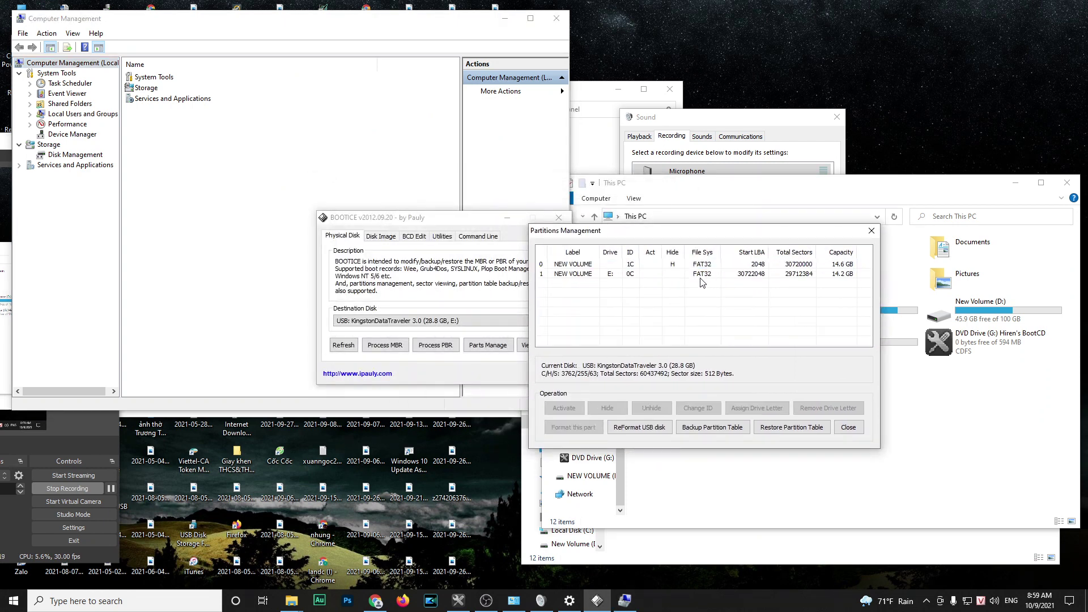
# Examine the drive letter, ID and hide status of the USB disk's two partitions in the partition list
pyautogui.click(697, 264)
pyautogui.click(694, 274)
pyautogui.click(687, 264)
pyautogui.click(683, 274)
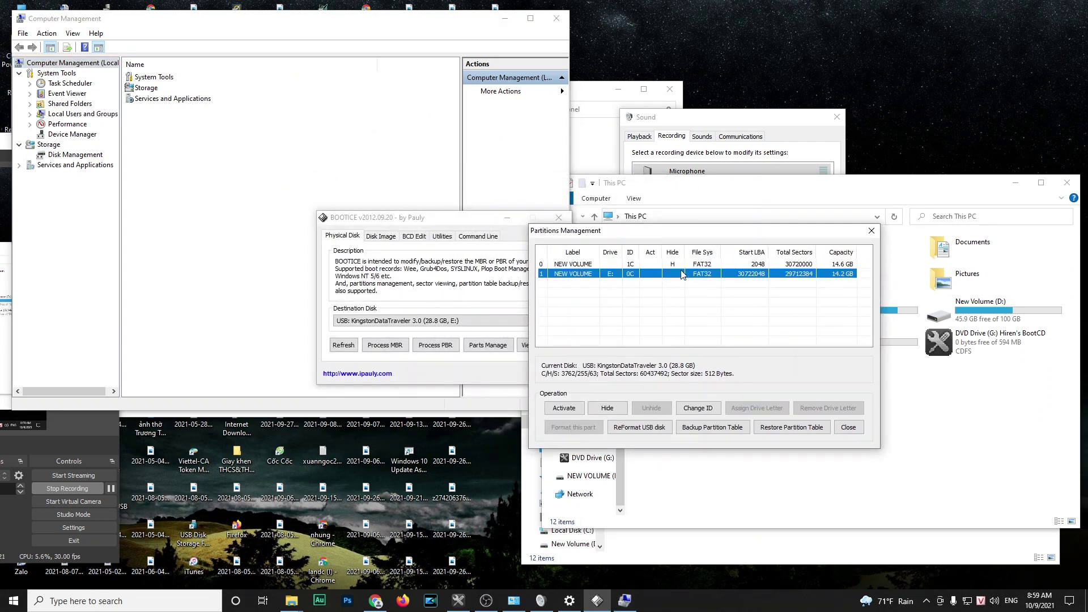
pyautogui.click(681, 264)
pyautogui.click(680, 274)
pyautogui.click(680, 265)
pyautogui.click(679, 274)
pyautogui.click(679, 267)
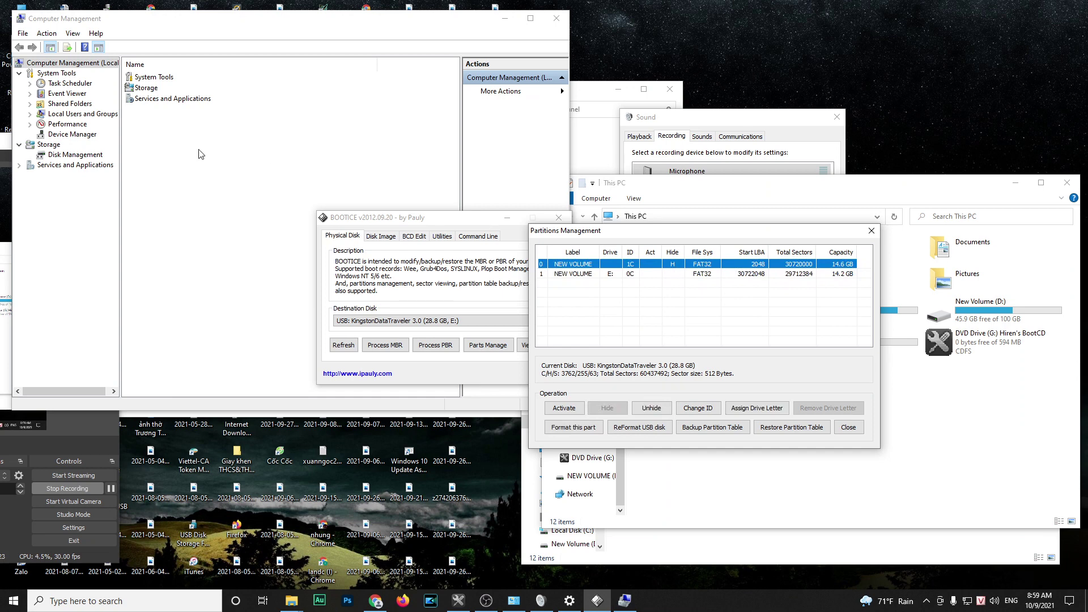
# Open Disk Management and compare the two partitions of Disk 2 with those in the BOOTICE partition list
pyautogui.click(92, 151)
pyautogui.moveTo(697, 233); pyautogui.dragTo(724, 218)
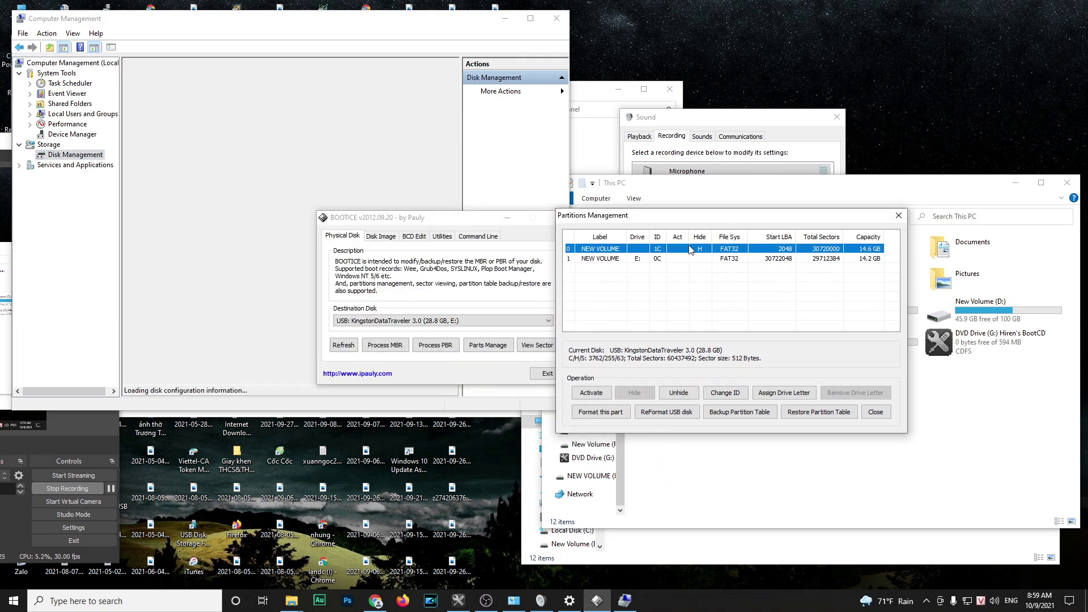
pyautogui.click(671, 259)
pyautogui.click(669, 250)
pyautogui.click(668, 260)
pyautogui.click(667, 249)
pyautogui.click(664, 260)
pyautogui.click(662, 251)
pyautogui.click(661, 259)
pyautogui.moveTo(452, 298); pyautogui.dragTo(452, 368)
pyautogui.click(236, 272)
pyautogui.click(258, 275)
pyautogui.click(326, 277)
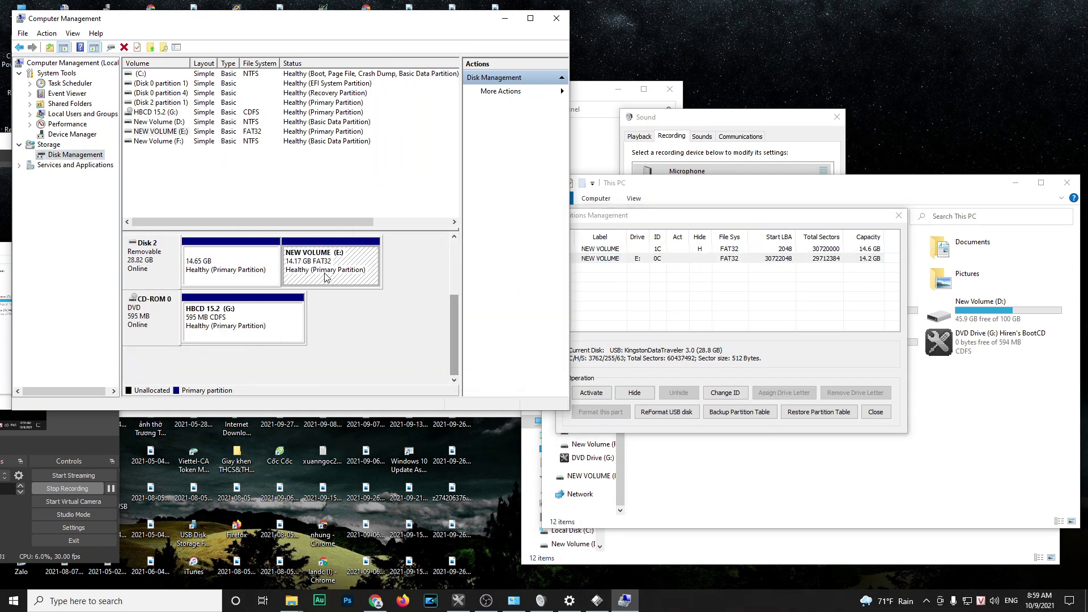
# Compare the NEW VOLUME (E:) drive shown in This PC with the two partitions of Disk 2 in Disk Management
pyautogui.click(875, 412)
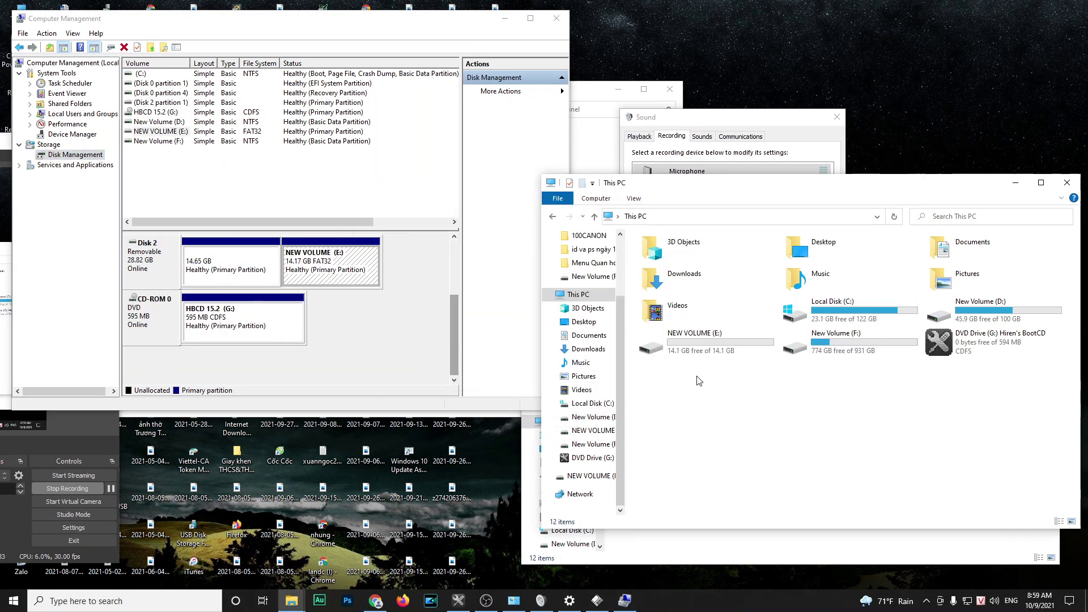
pyautogui.doubleClick(680, 340)
pyautogui.click(594, 216)
pyautogui.moveTo(708, 183); pyautogui.dragTo(856, 231)
pyautogui.click(299, 277)
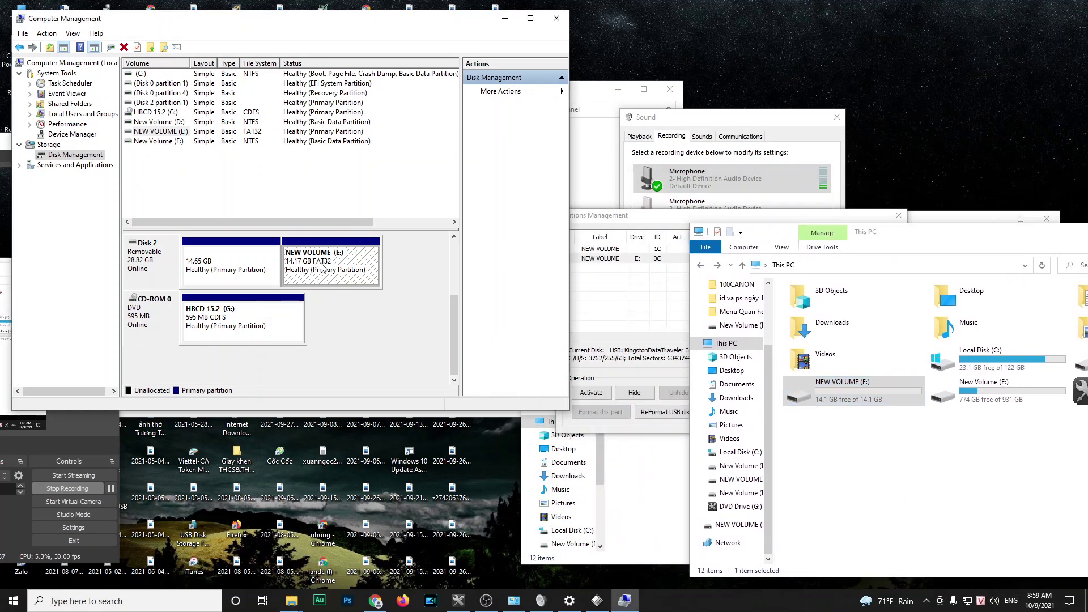
pyautogui.click(218, 269)
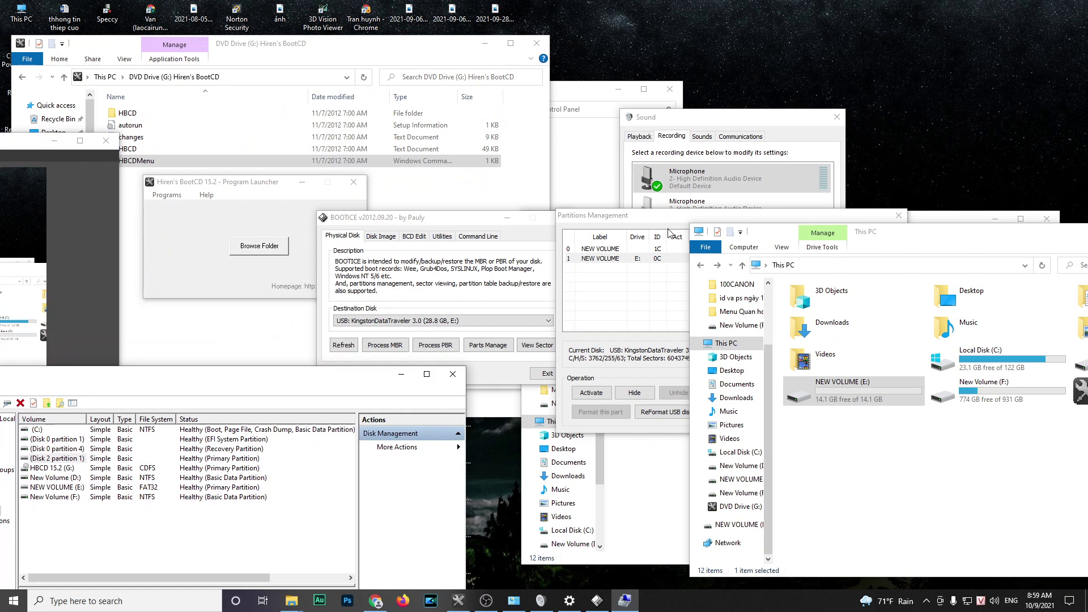
# Arrange the Partitions Management and Computer Management windows so the partition list and the volume list do not overlap
pyautogui.moveTo(669, 233); pyautogui.dragTo(208, 70)
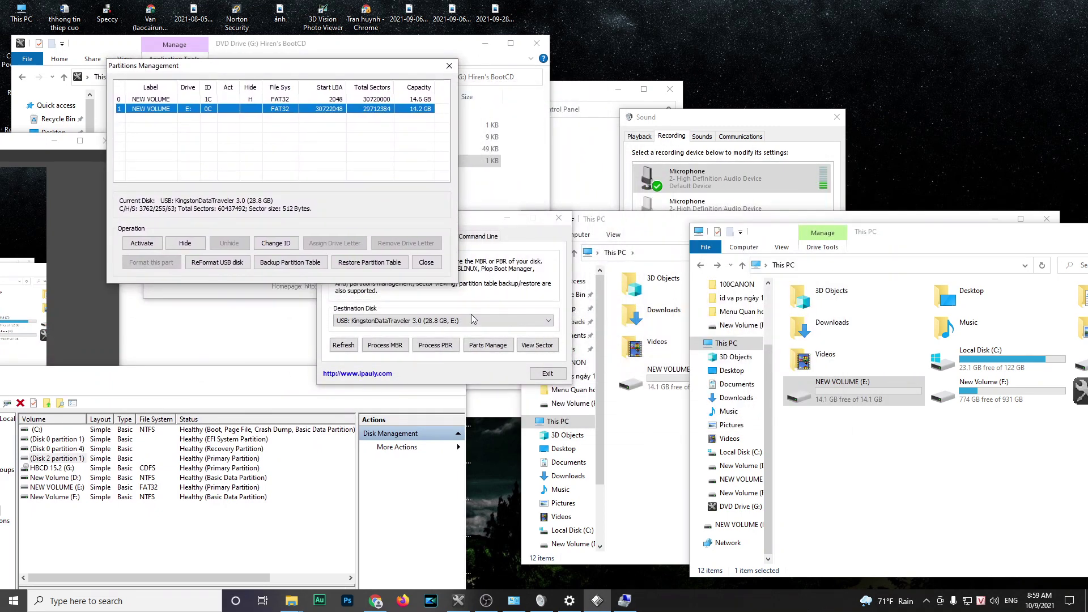
pyautogui.moveTo(323, 72); pyautogui.dragTo(367, 94)
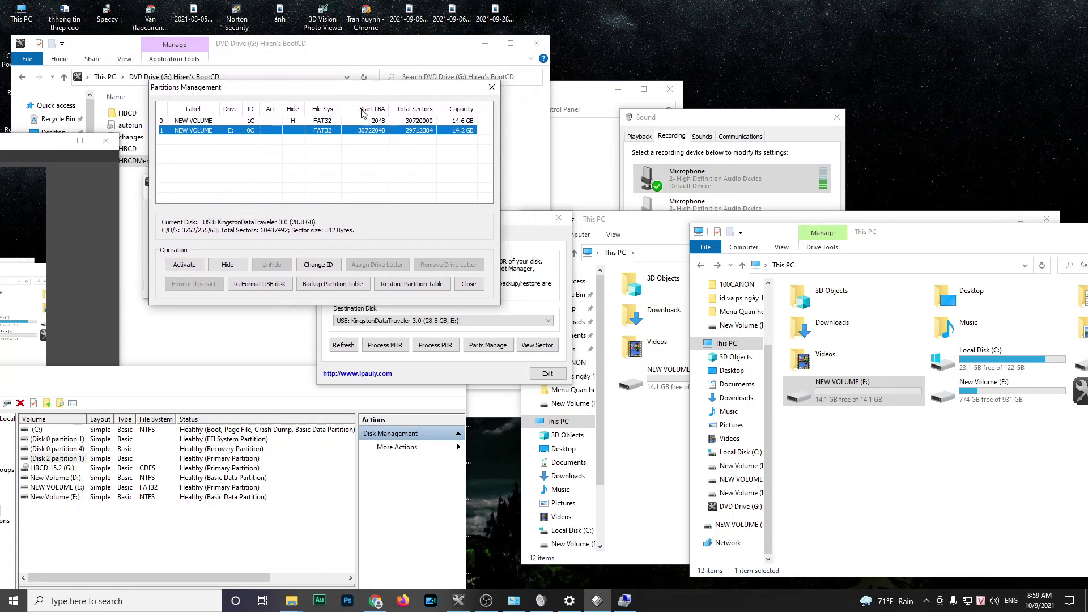
pyautogui.moveTo(301, 375); pyautogui.dragTo(298, 457)
pyautogui.moveTo(340, 90); pyautogui.dragTo(315, 151)
# Unhide the USB disk's first partition (14.6 GB) and move its opened folder window clear of the partition list
pyautogui.click(304, 180)
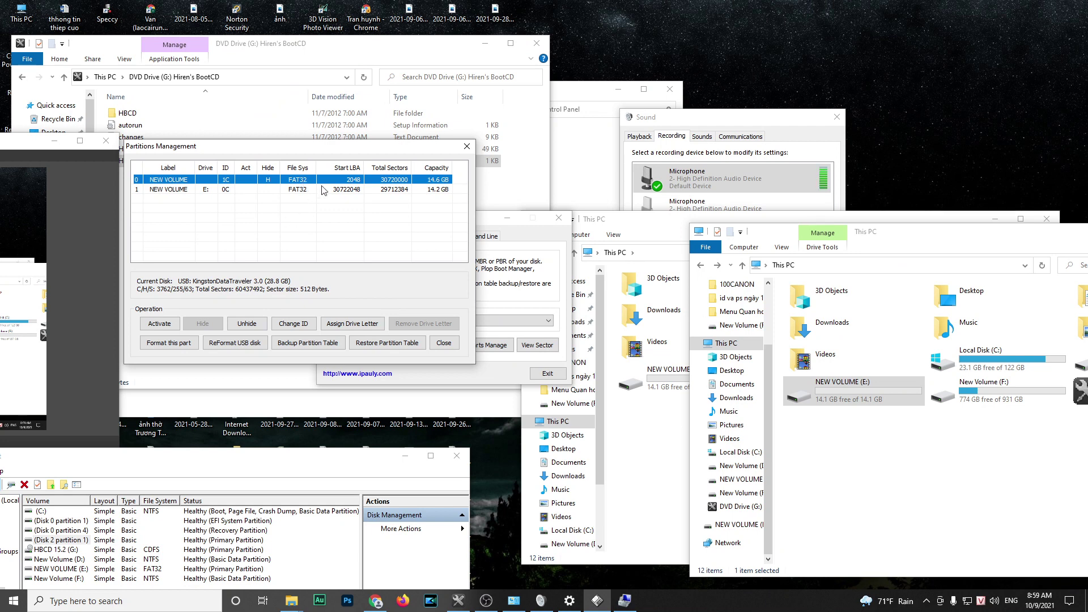
pyautogui.click(251, 324)
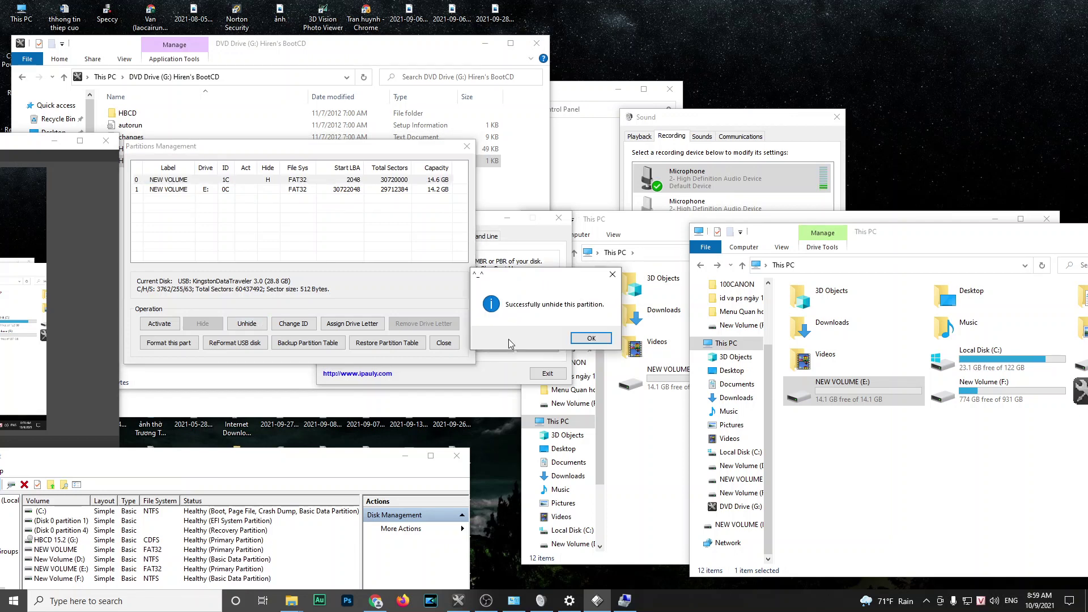
pyautogui.click(572, 342)
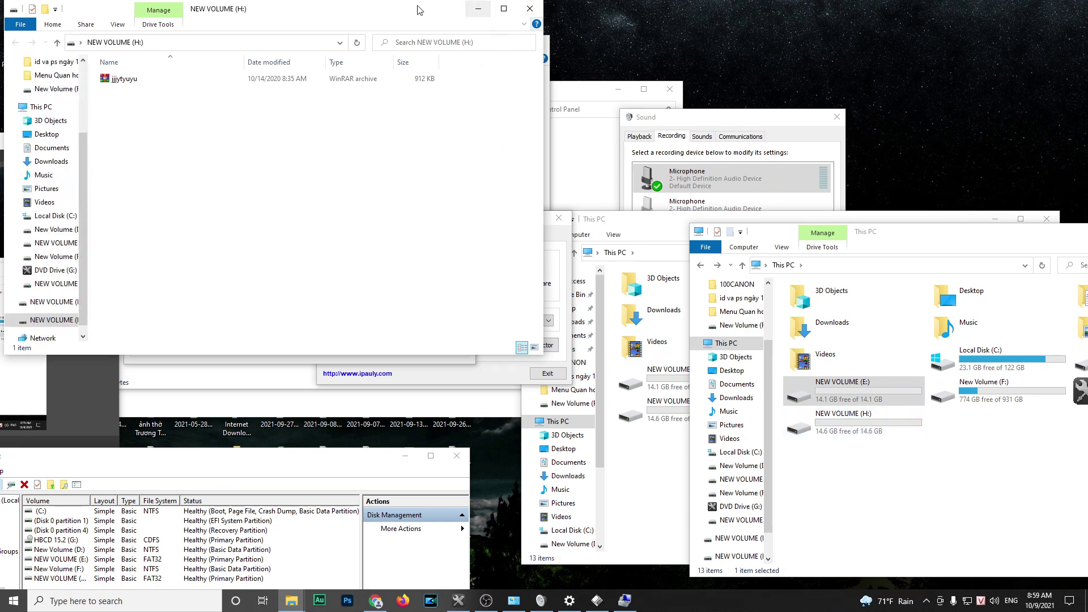
pyautogui.moveTo(476, 7); pyautogui.dragTo(1006, 50)
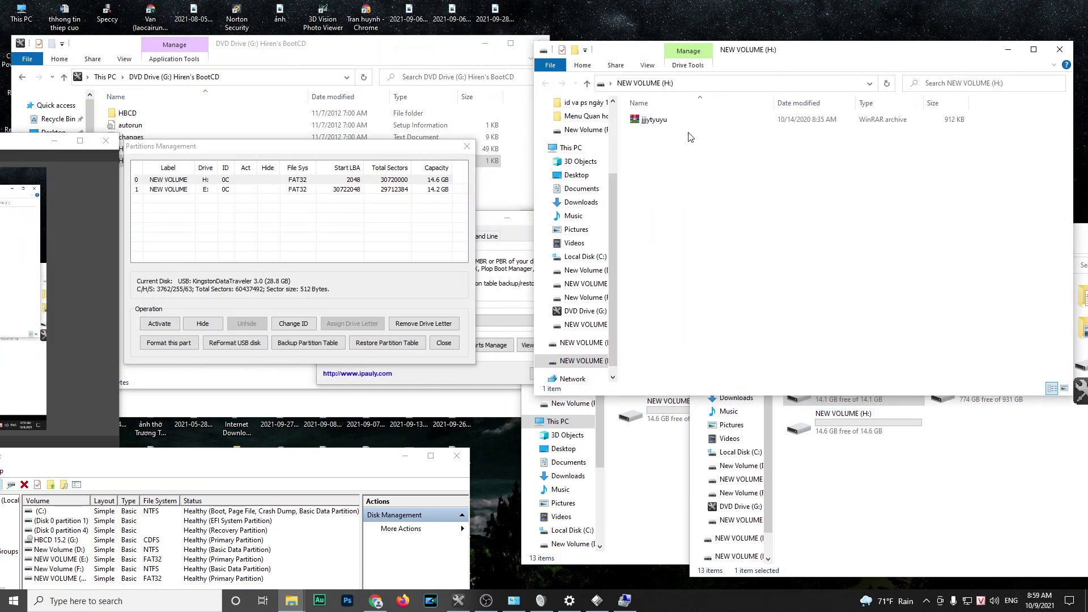
# Hide the USB disk's first partition (14.6 GB) and reposition the This PC window to show all drives
pyautogui.click(386, 241)
pyautogui.click(312, 180)
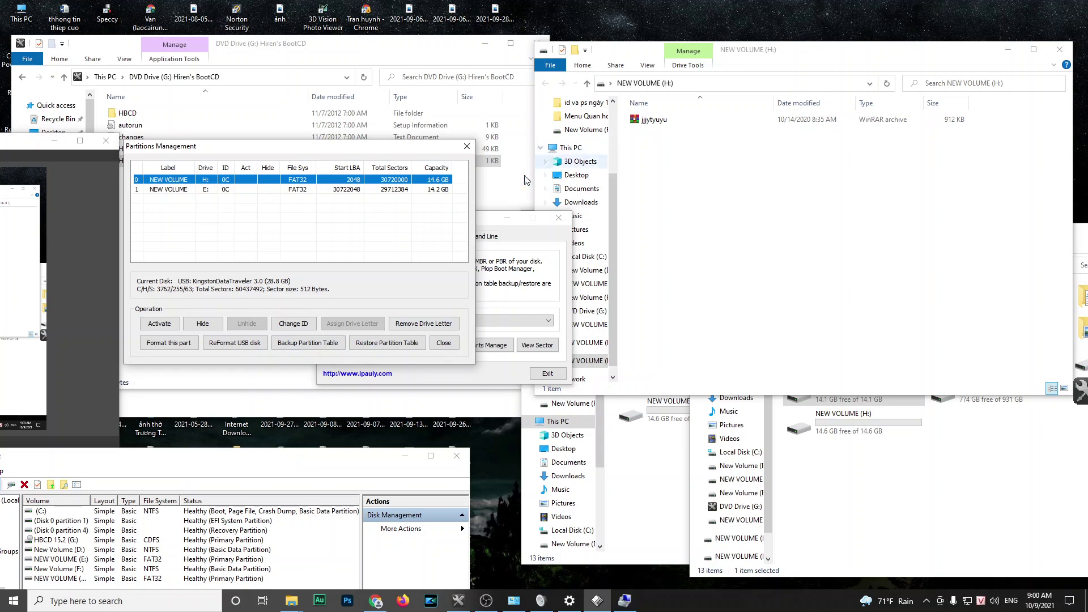
pyautogui.click(203, 323)
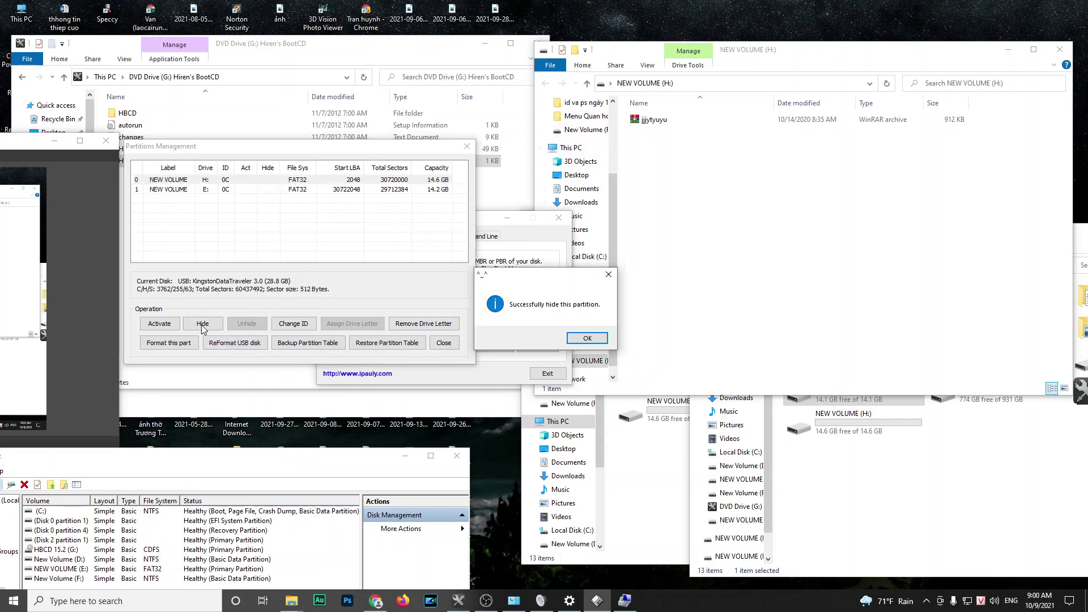
pyautogui.click(583, 336)
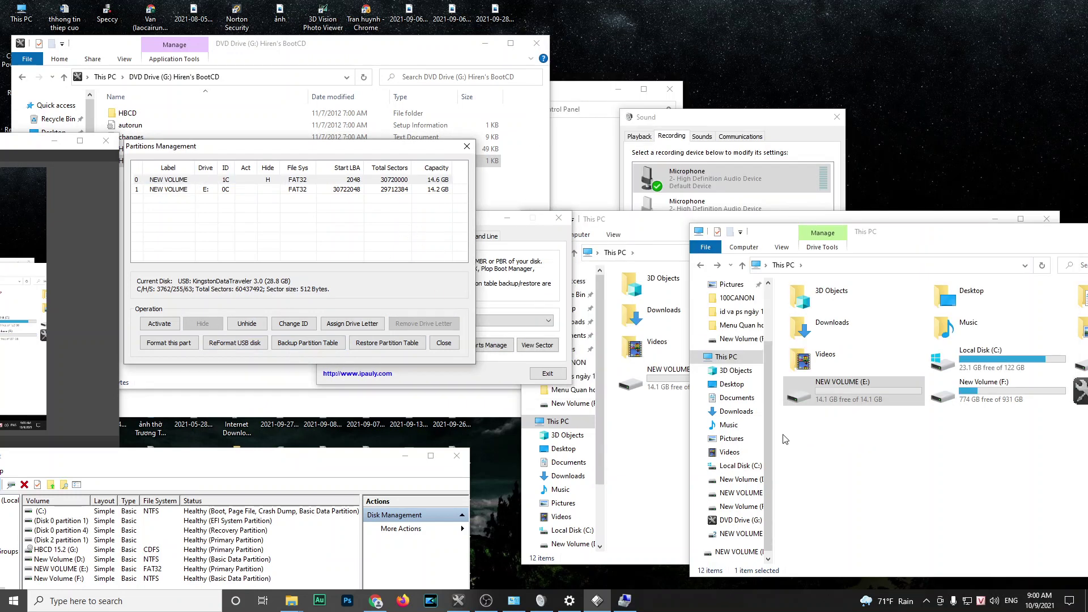
pyautogui.moveTo(888, 248); pyautogui.dragTo(744, 221)
# Hide the USB disk's second partition (14.2 GB, E:)
pyautogui.click(336, 182)
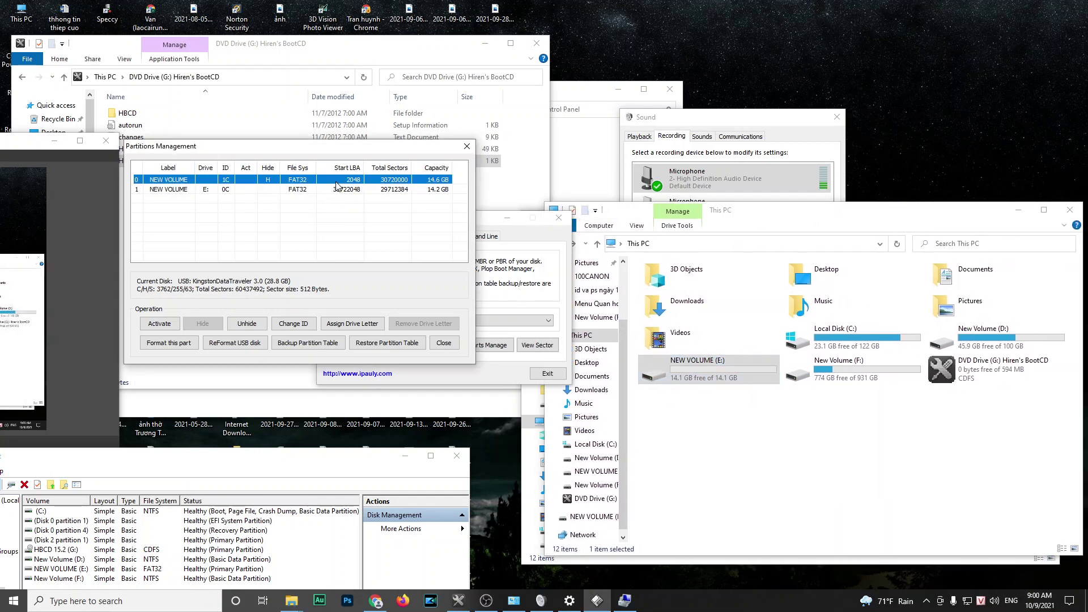
pyautogui.click(223, 197)
pyautogui.click(223, 191)
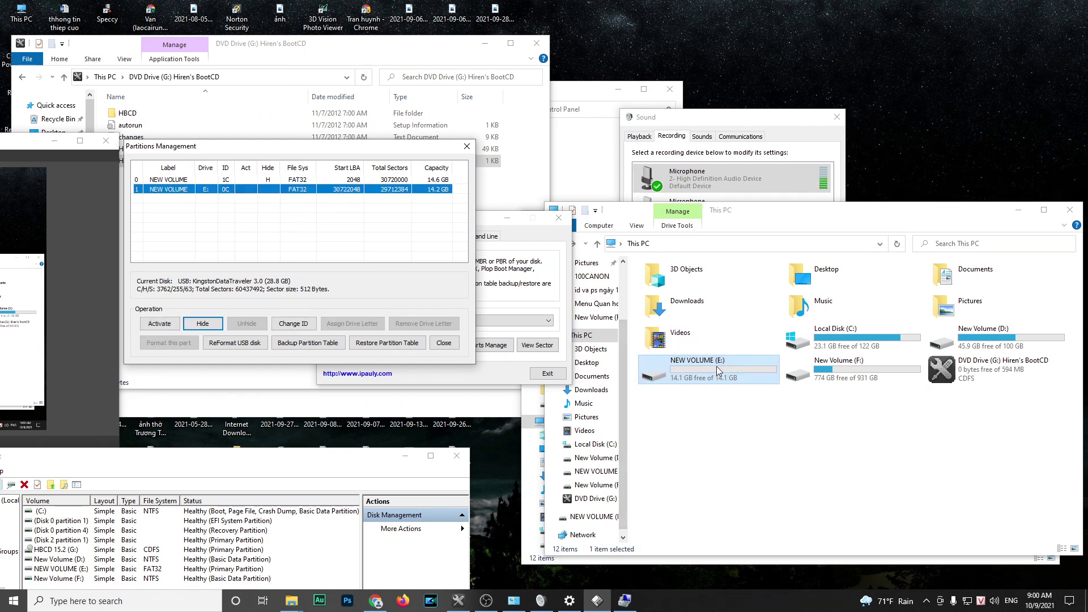
pyautogui.click(207, 324)
pyautogui.click(588, 339)
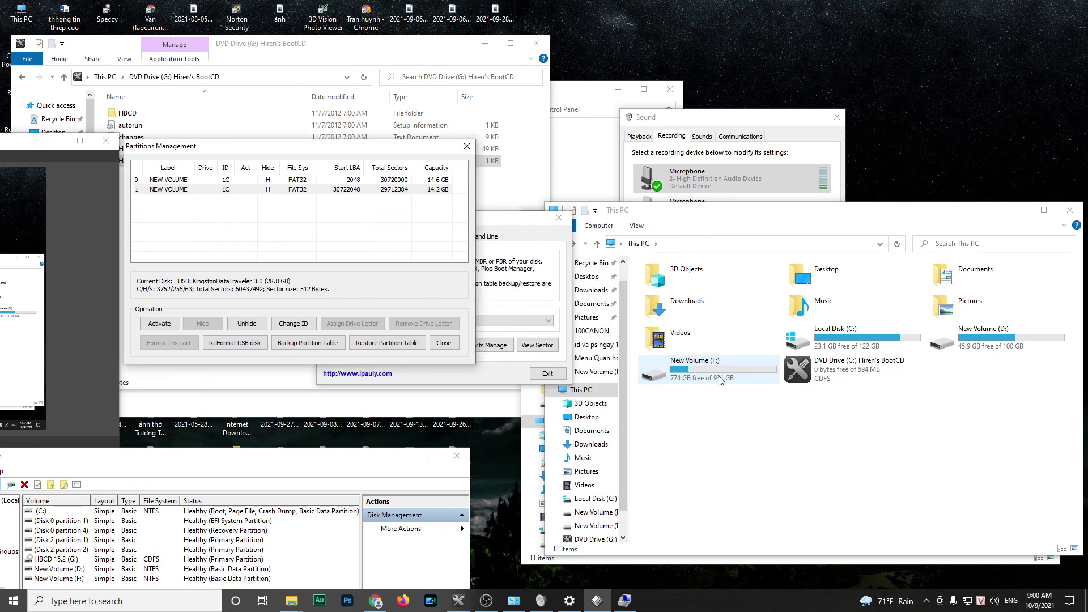
# Unhide the USB disk's second partition (14.2 GB) and close its opened folder window
pyautogui.click(247, 324)
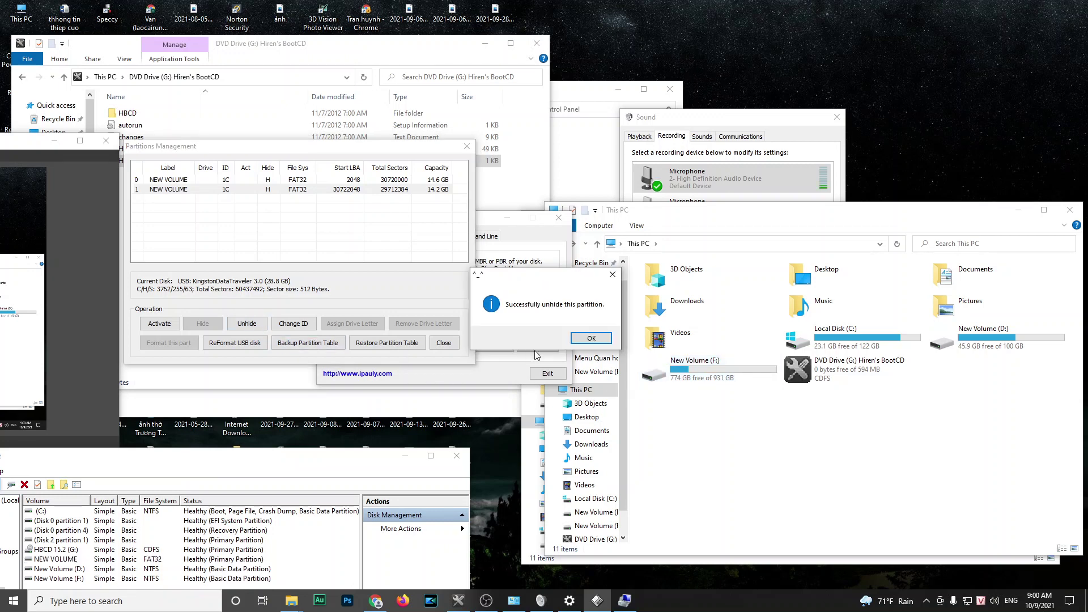
pyautogui.click(592, 338)
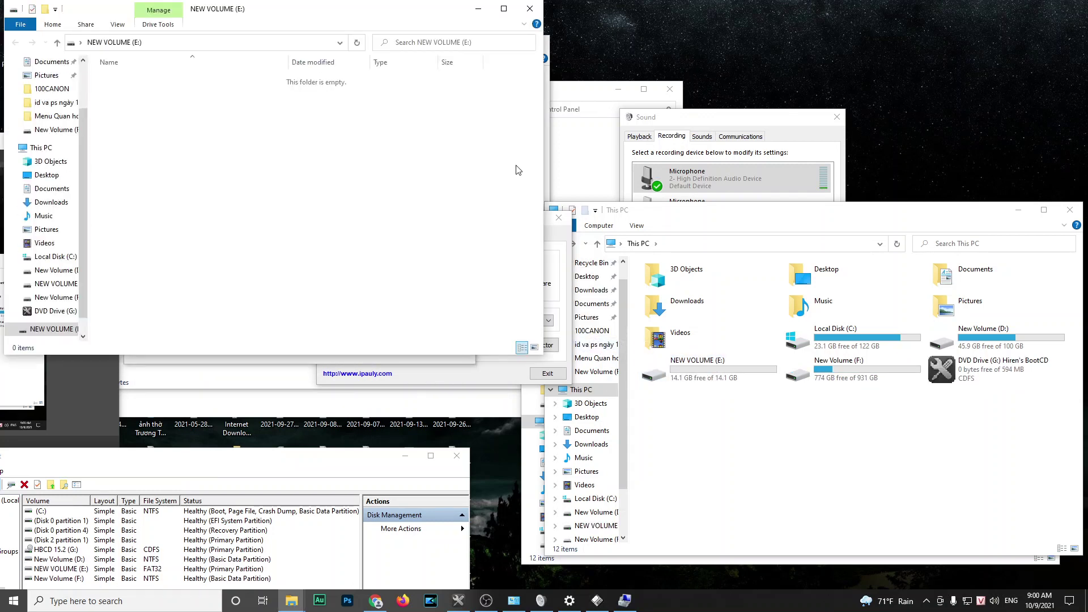
pyautogui.hotkey('alt', 'F4')
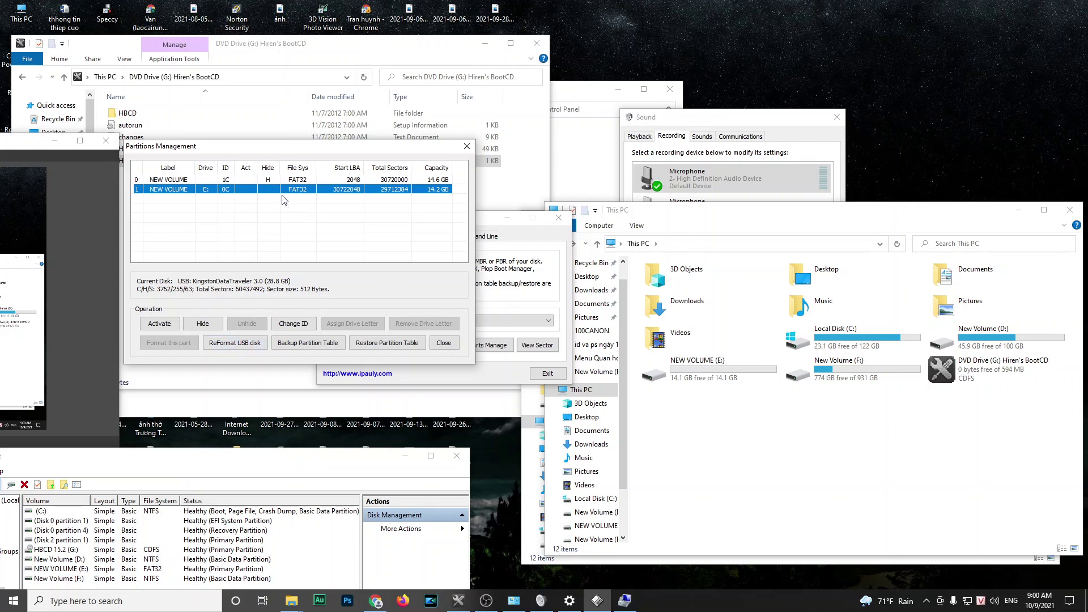
# Try to format the hidden first partition (14.6 GB) of the USB disk, and dismiss the dialog
pyautogui.click(292, 181)
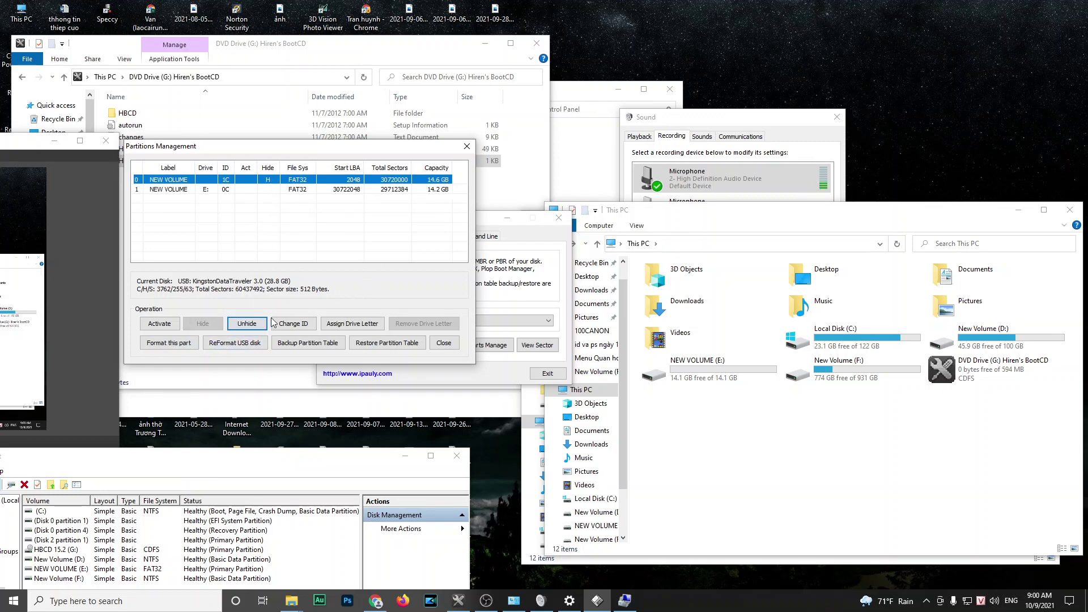
pyautogui.click(192, 343)
pyautogui.click(611, 338)
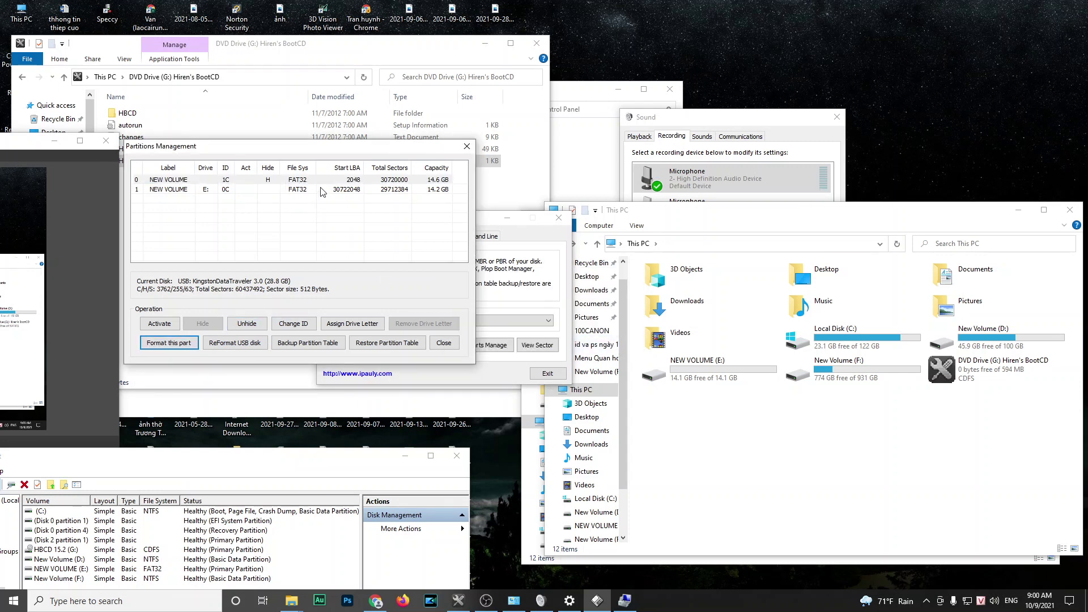
# Unhide the USB disk's first partition (14.6 GB) and close its opened folder window
pyautogui.moveTo(337, 149); pyautogui.dragTo(366, 151)
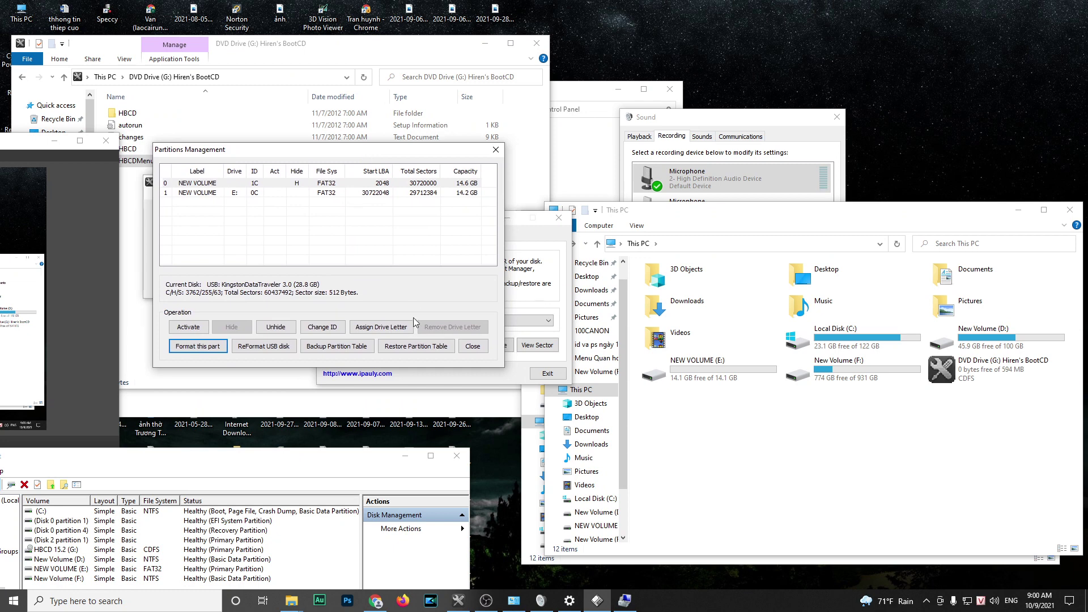
pyautogui.click(279, 335)
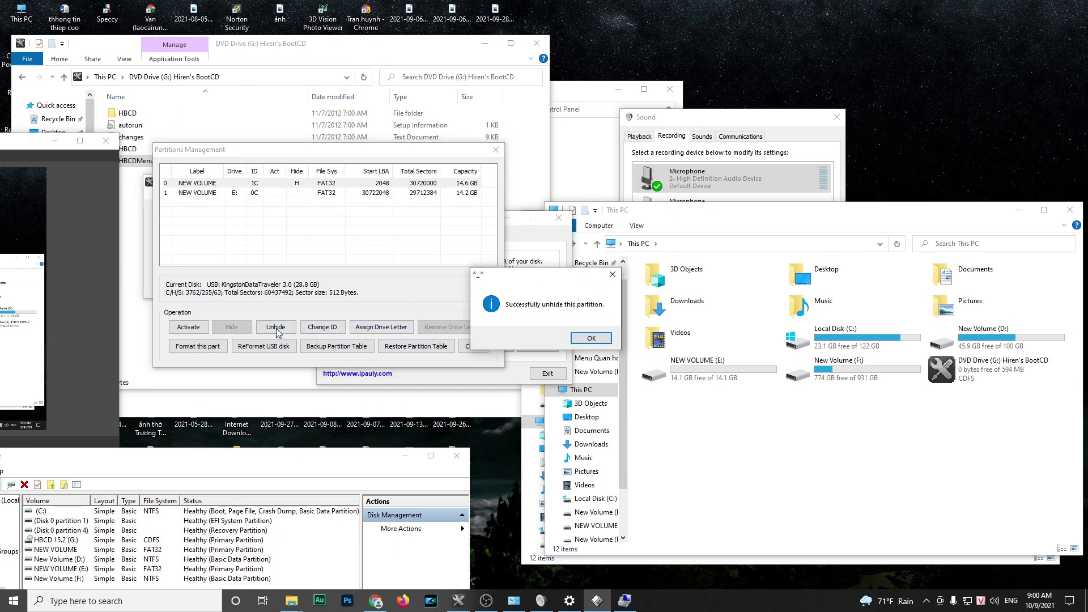
pyautogui.click(590, 338)
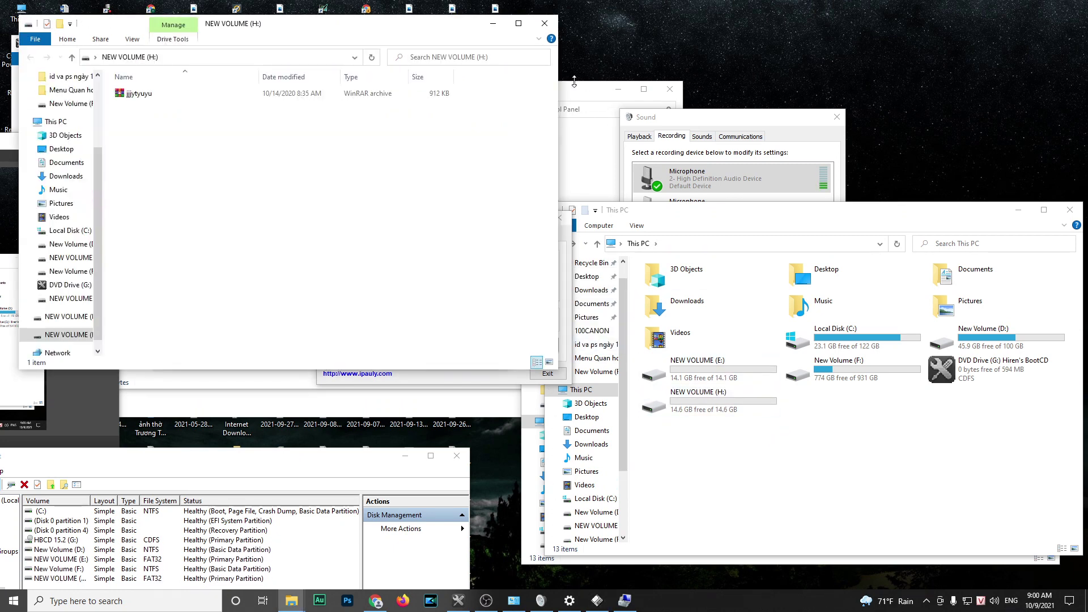
pyautogui.click(543, 22)
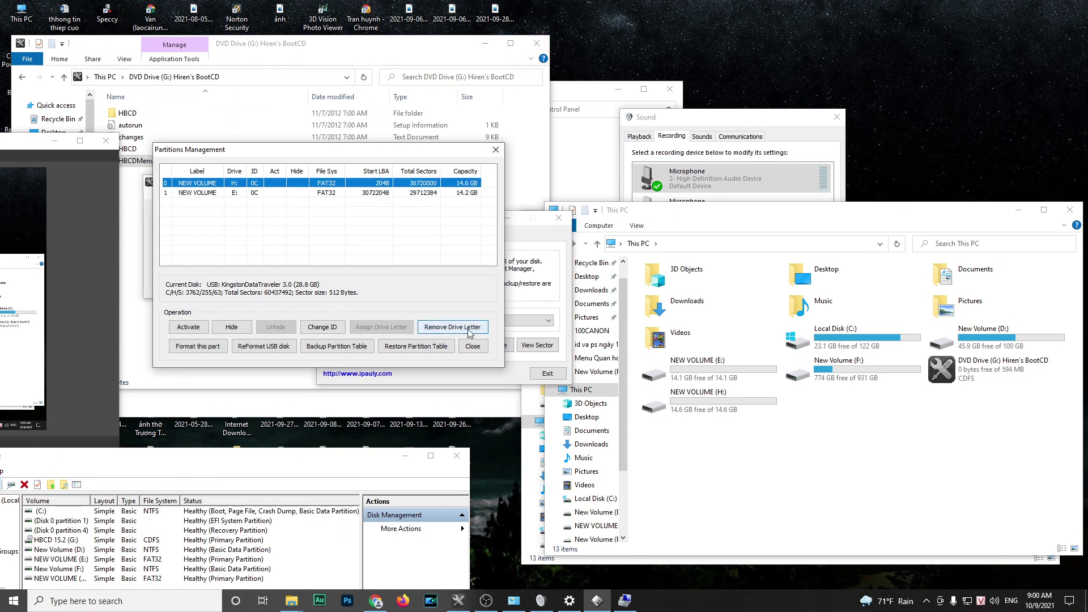
# Remove the drive letter H: from the USB disk's first partition
pyautogui.click(318, 195)
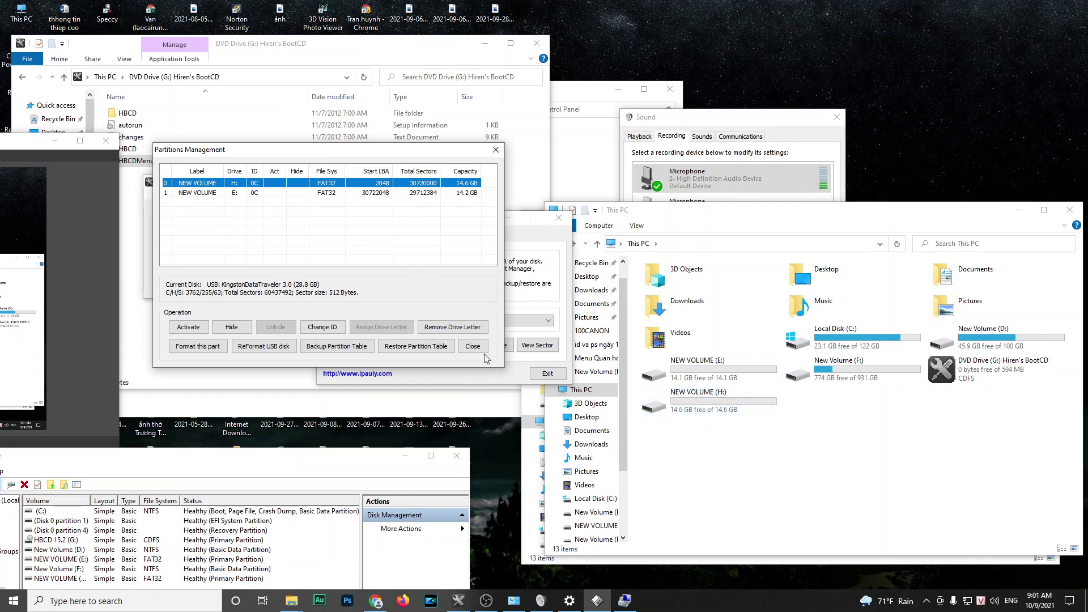
pyautogui.click(459, 328)
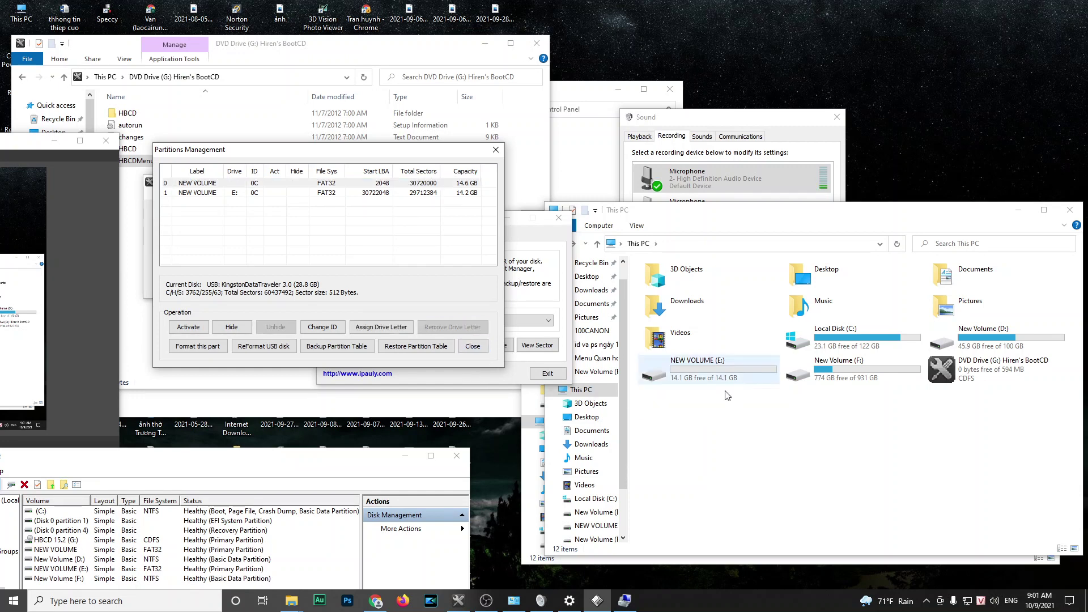
# Hide the USB disk's first partition (14.6 GB) and refresh the This PC drive list
pyautogui.click(330, 184)
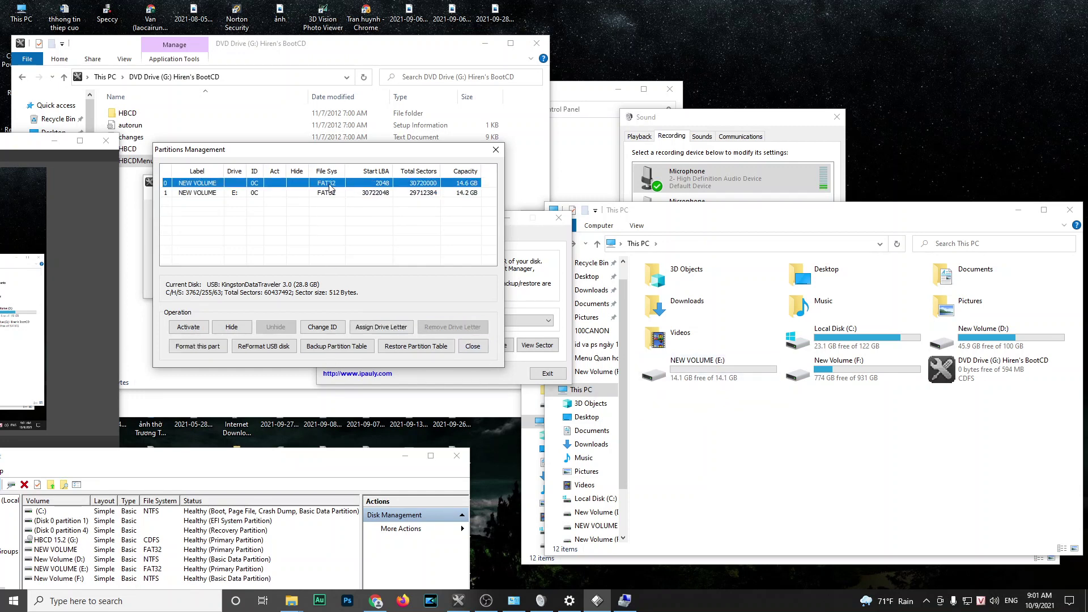
pyautogui.click(318, 193)
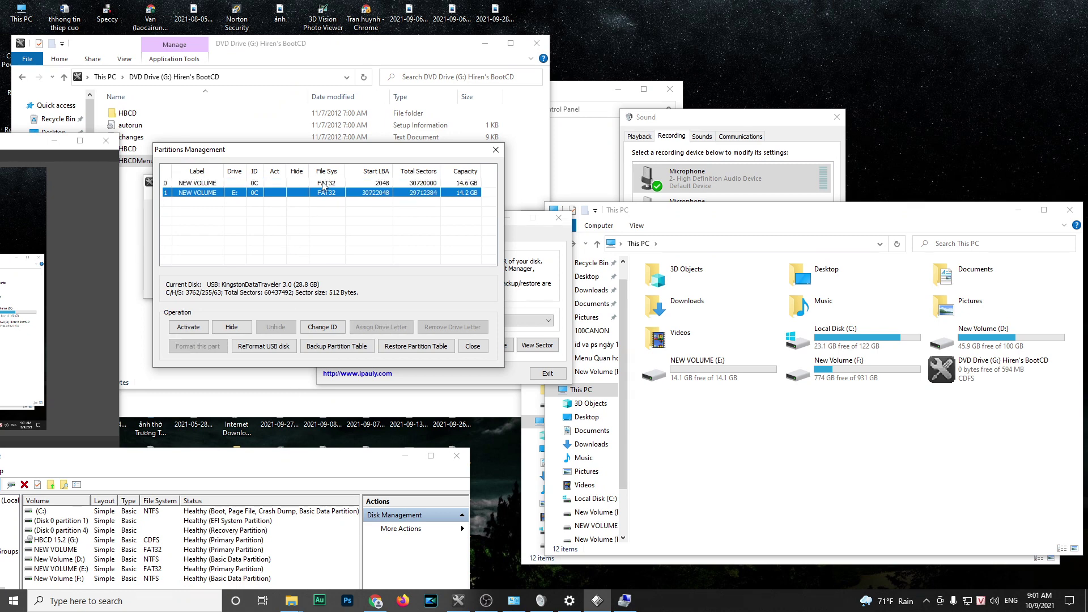
pyautogui.click(323, 184)
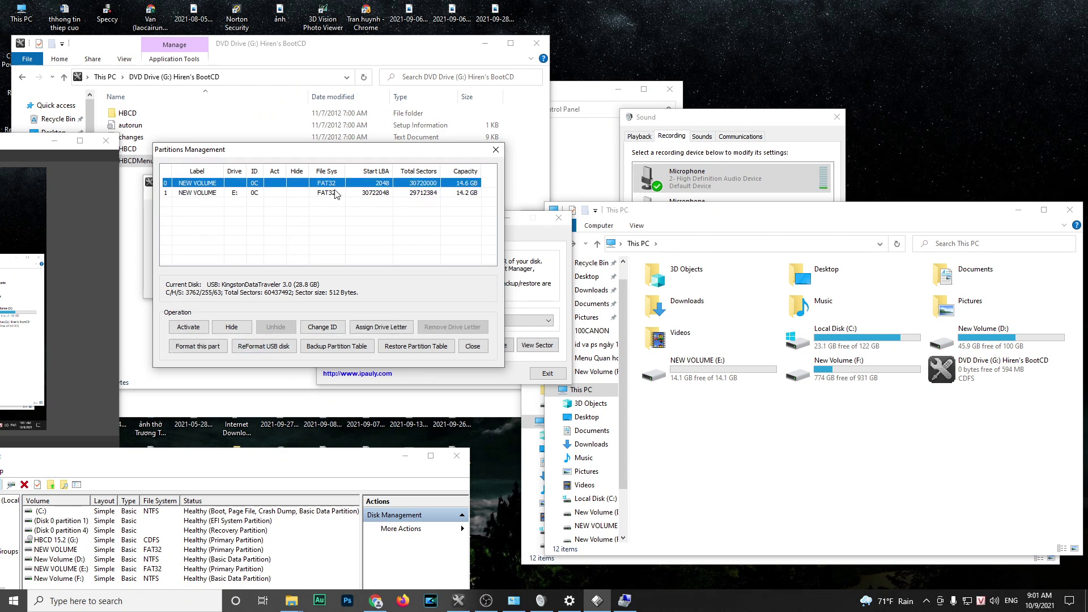
pyautogui.click(245, 326)
pyautogui.click(586, 342)
pyautogui.rightClick(720, 447)
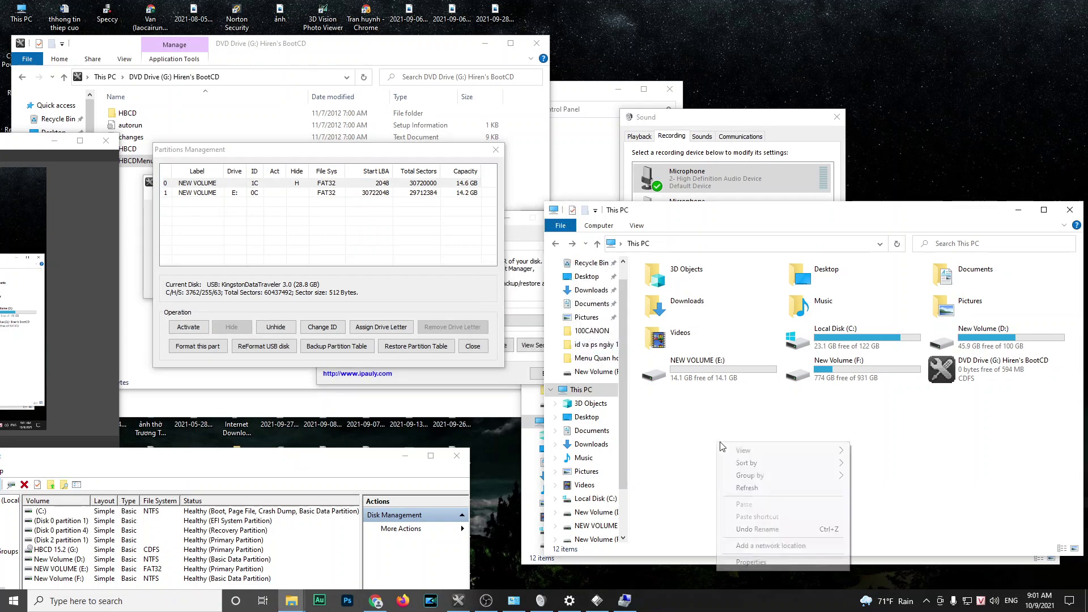
pyautogui.click(747, 488)
# Unhide the USB disk's first partition (14.6 GB), open its drive H: and close the folder window
pyautogui.click(535, 268)
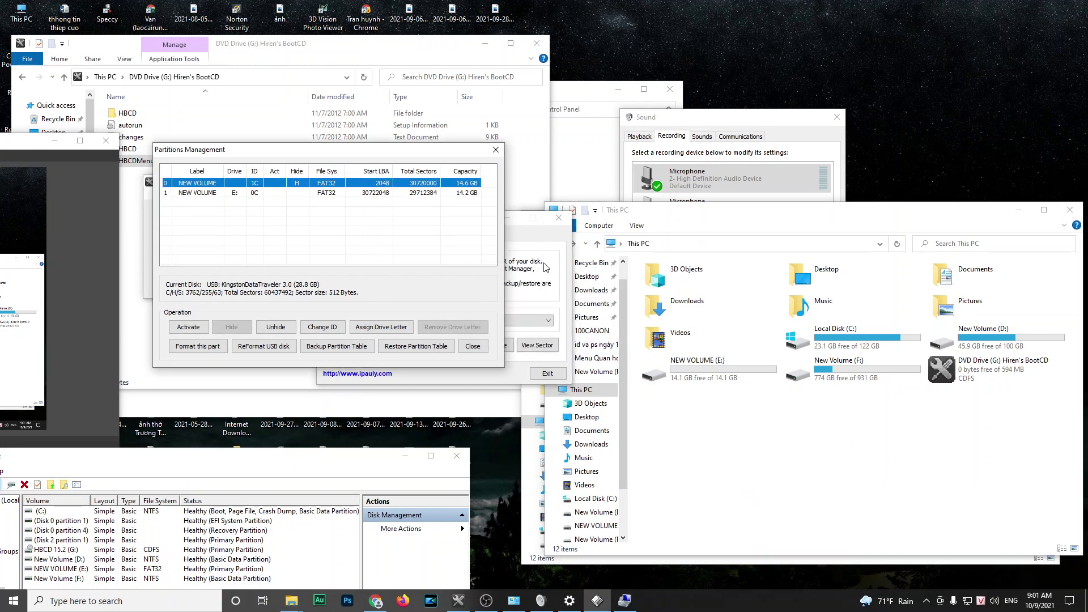
pyautogui.click(275, 327)
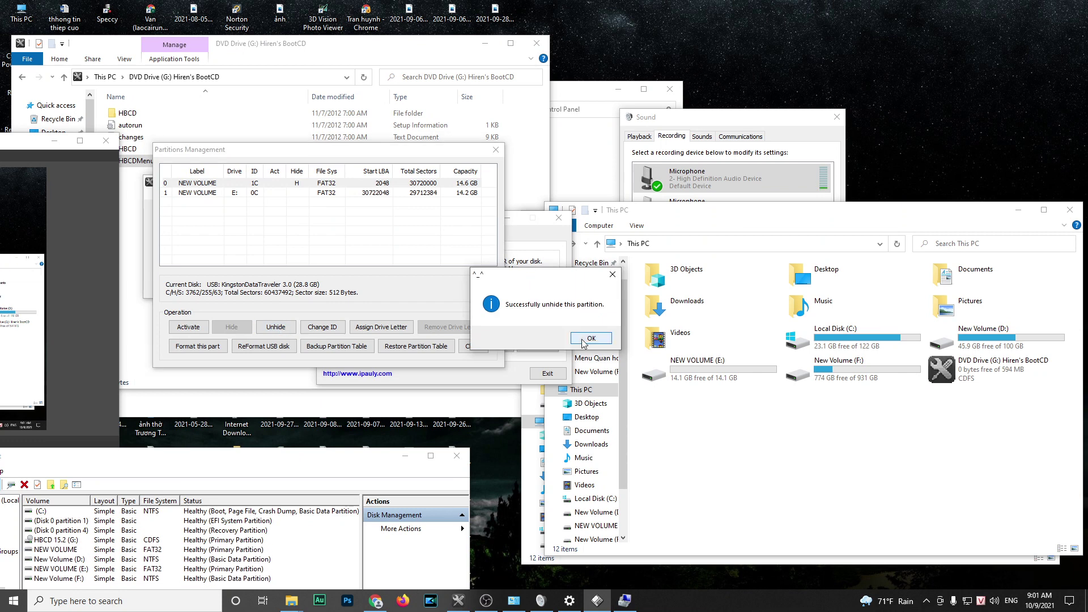
pyautogui.click(603, 344)
pyautogui.doubleClick(731, 418)
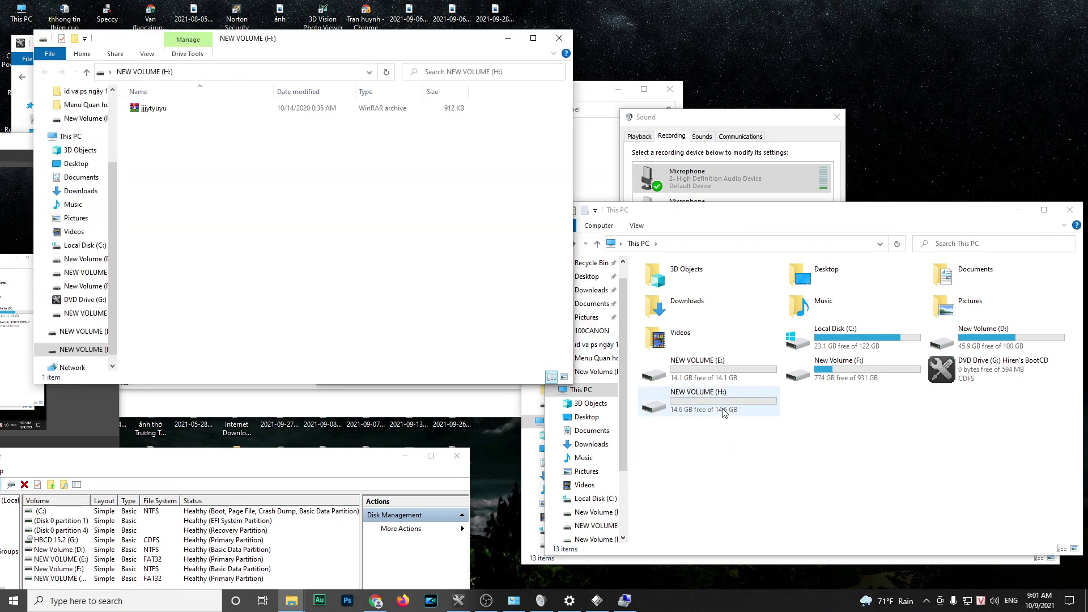
pyautogui.click(559, 38)
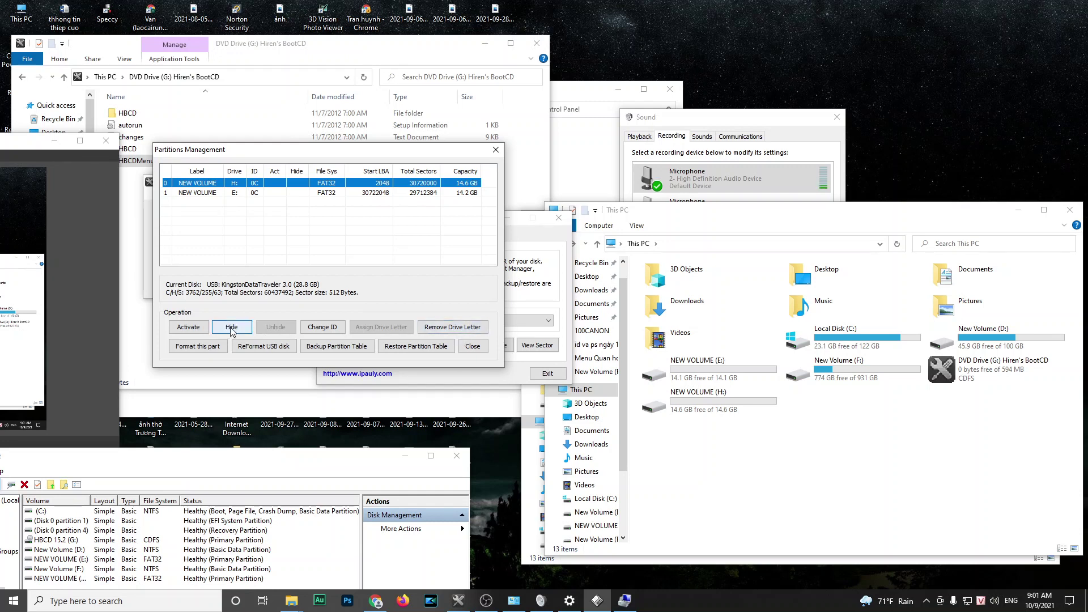
# Hide the USB disk's second partition (14.2 GB, drive E:)
pyautogui.click(328, 193)
pyautogui.click(329, 187)
pyautogui.click(323, 194)
pyautogui.click(331, 185)
pyautogui.click(295, 193)
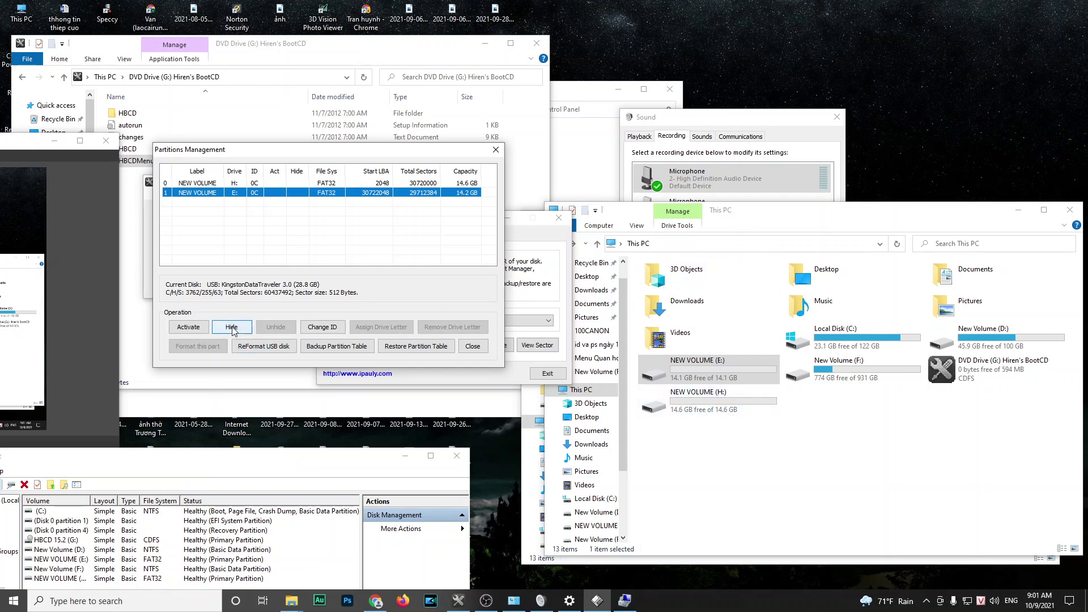
pyautogui.click(232, 328)
pyautogui.click(588, 338)
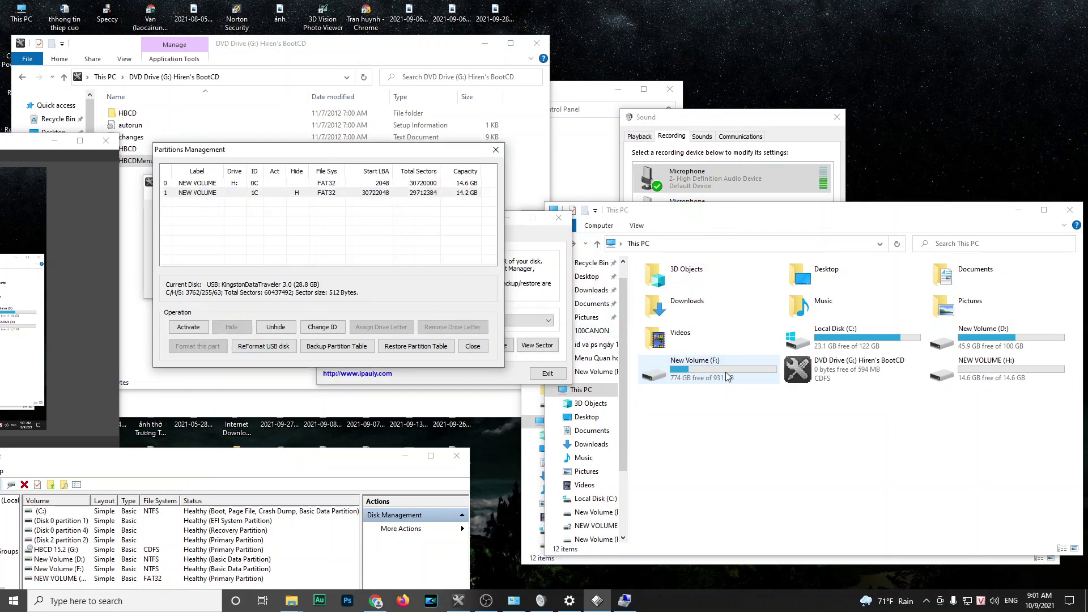
pyautogui.click(886, 444)
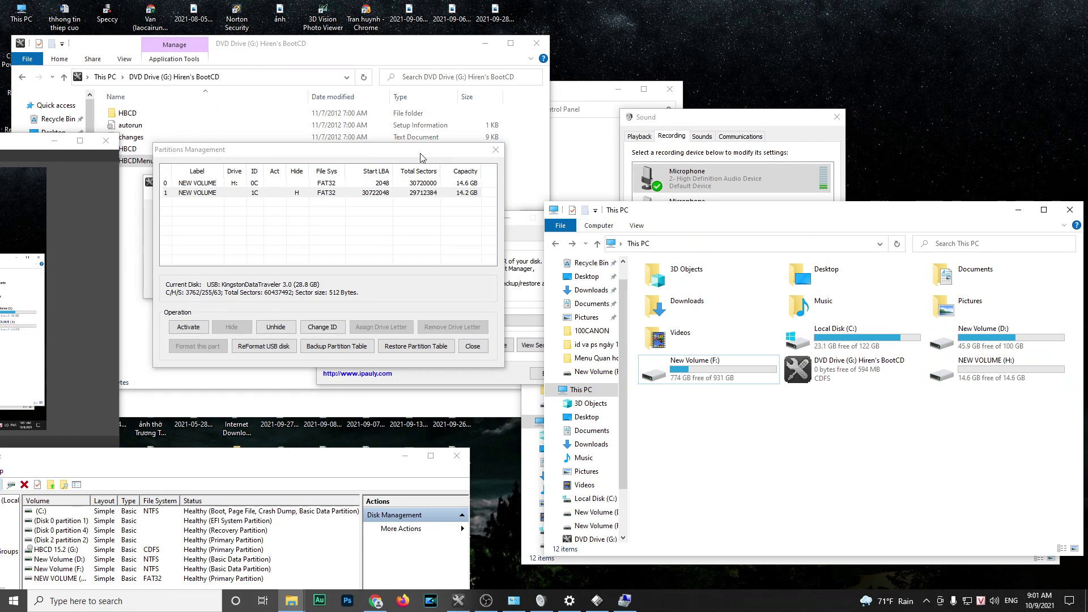
# Switch to Computer Management and delete the NEW VOLUME (H:) volume from removable Disk 2
pyautogui.click(340, 192)
pyautogui.moveTo(409, 152); pyautogui.dragTo(426, 116)
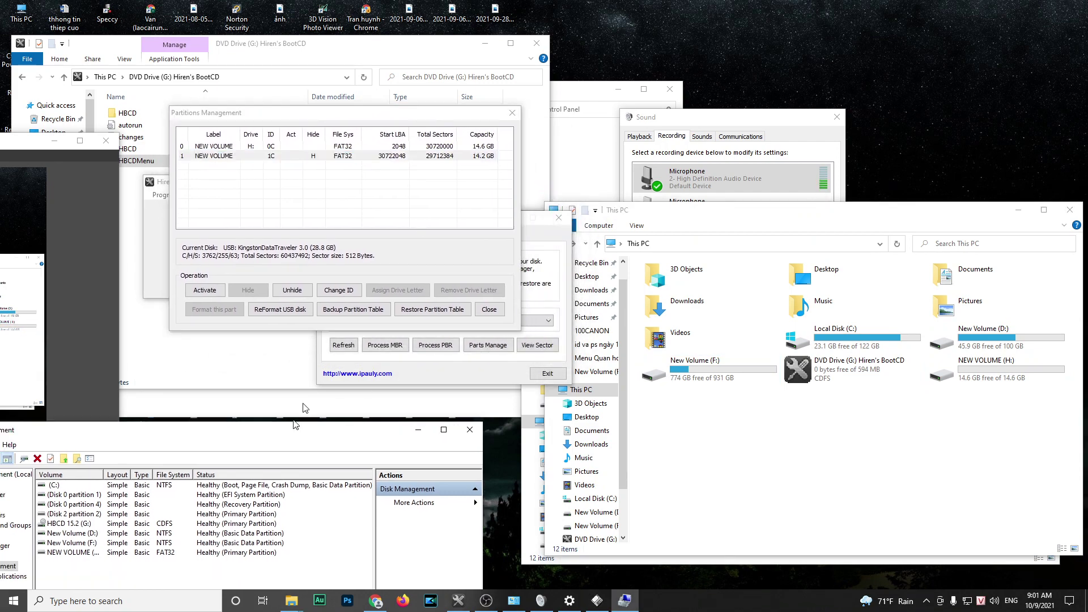
pyautogui.moveTo(276, 456); pyautogui.dragTo(511, 3)
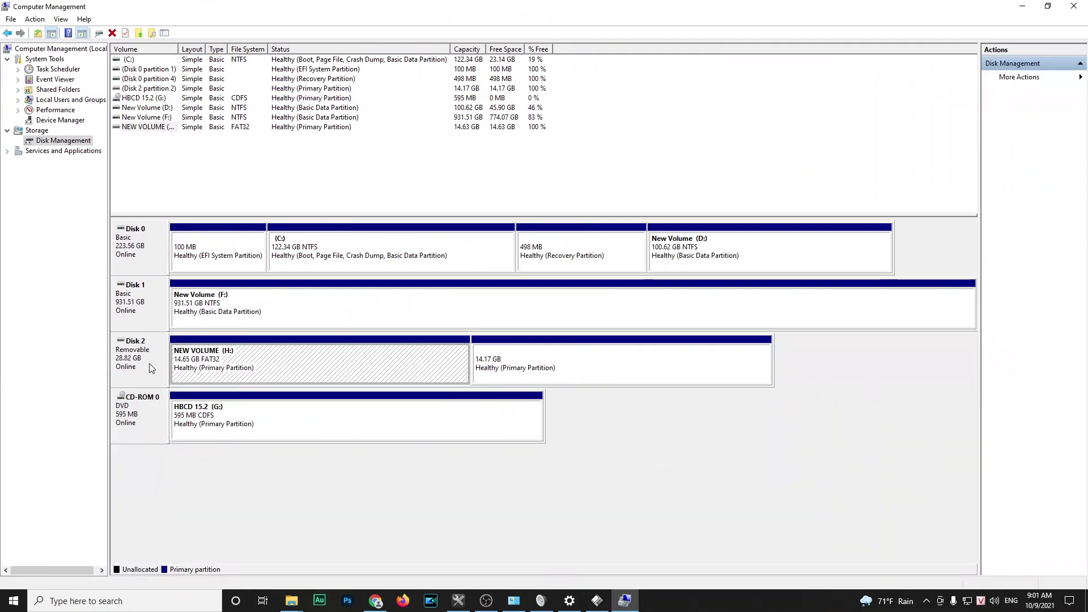
pyautogui.rightClick(238, 366)
pyautogui.click(314, 364)
pyautogui.rightClick(316, 362)
pyautogui.click(358, 475)
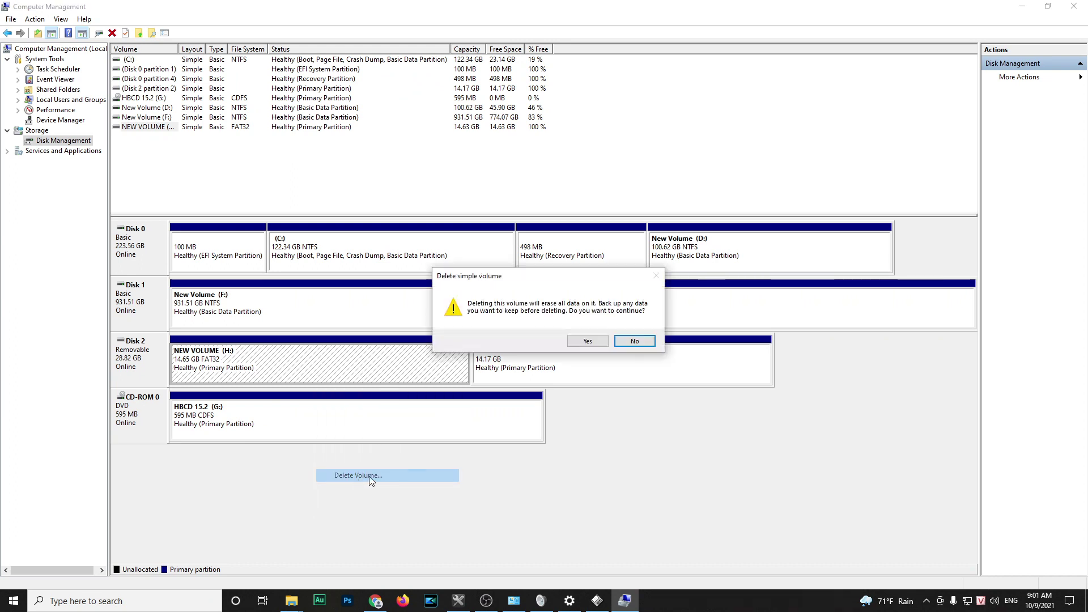
pyautogui.click(589, 341)
# Delete the remaining 14.17 GB partition of removable Disk 2
pyautogui.rightClick(519, 364)
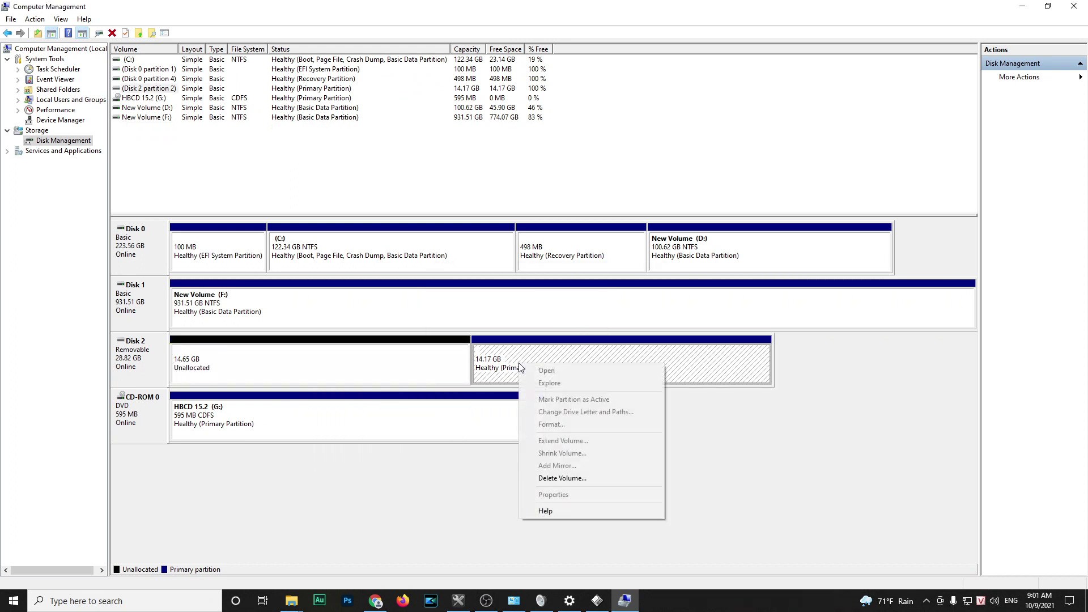
pyautogui.click(545, 476)
pyautogui.click(586, 344)
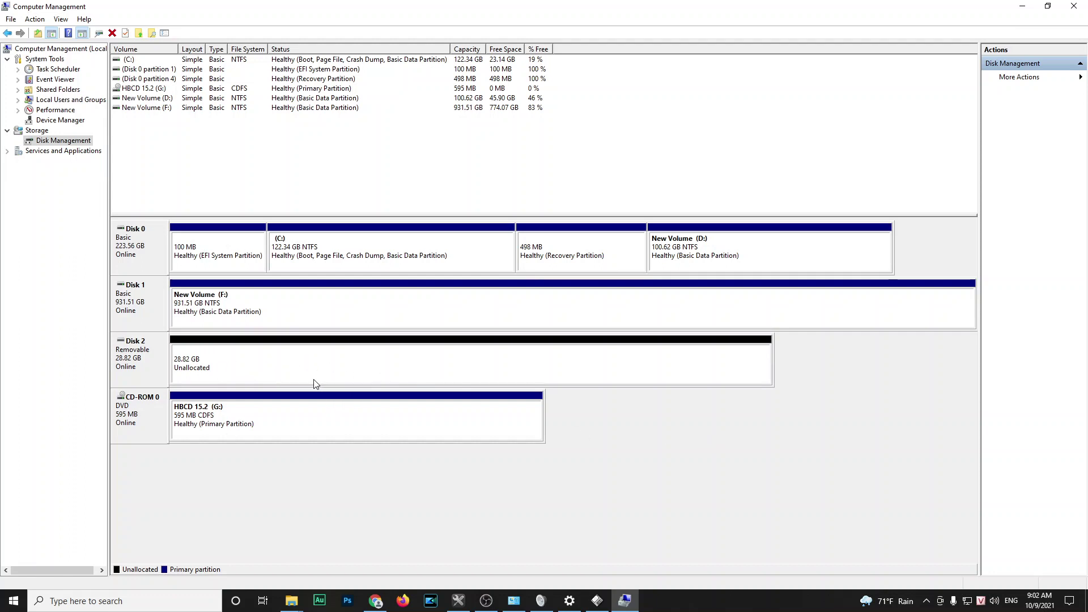
# Create a new simple volume of 5000 MB in the unallocated space of Disk 2
pyautogui.rightClick(245, 365)
pyautogui.click(259, 366)
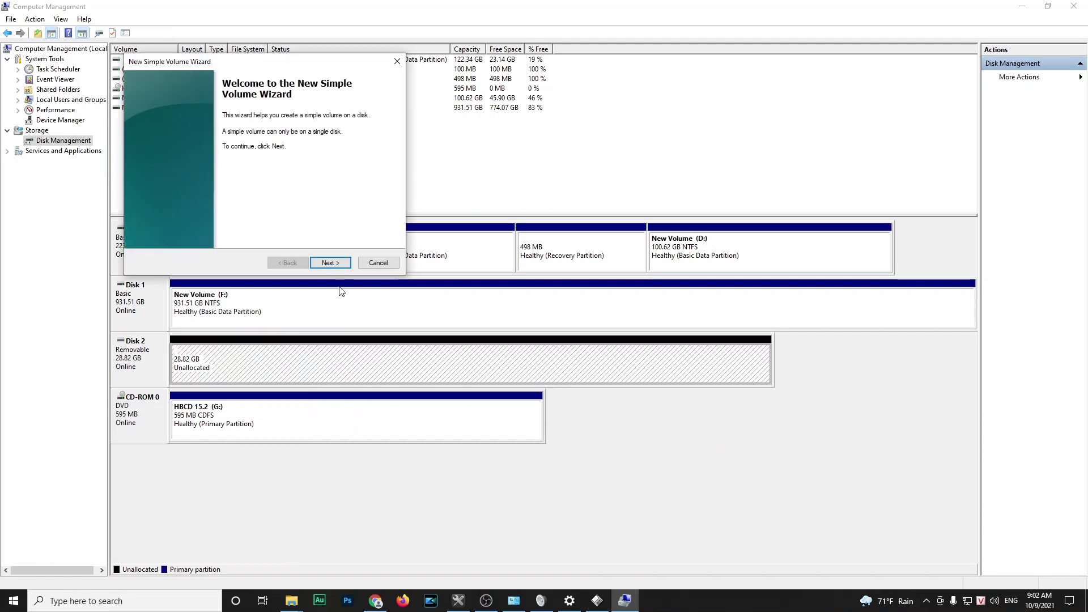
pyautogui.click(330, 263)
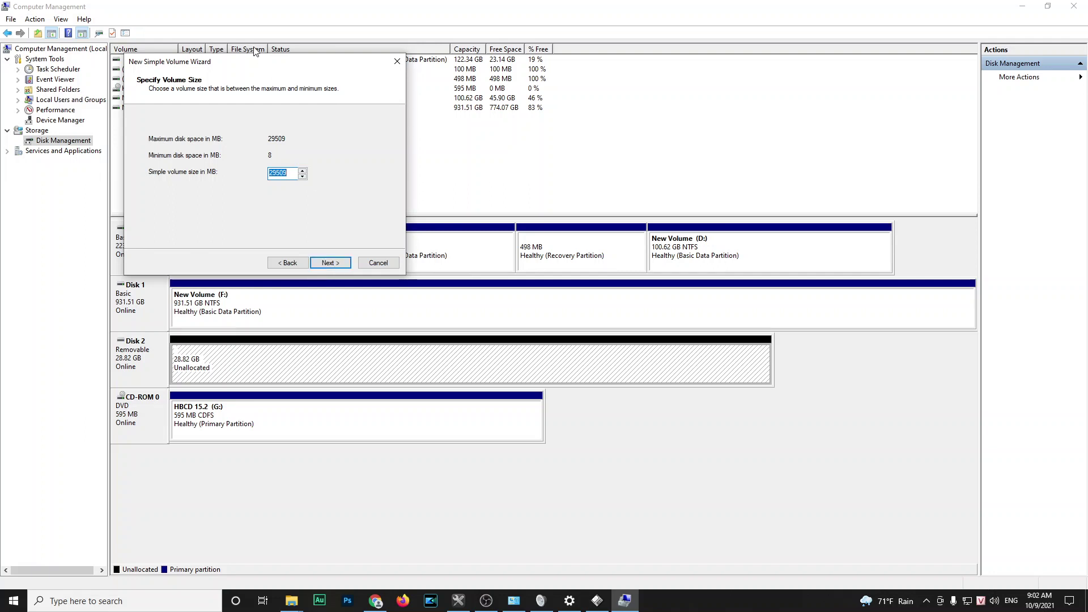
pyautogui.write('500')
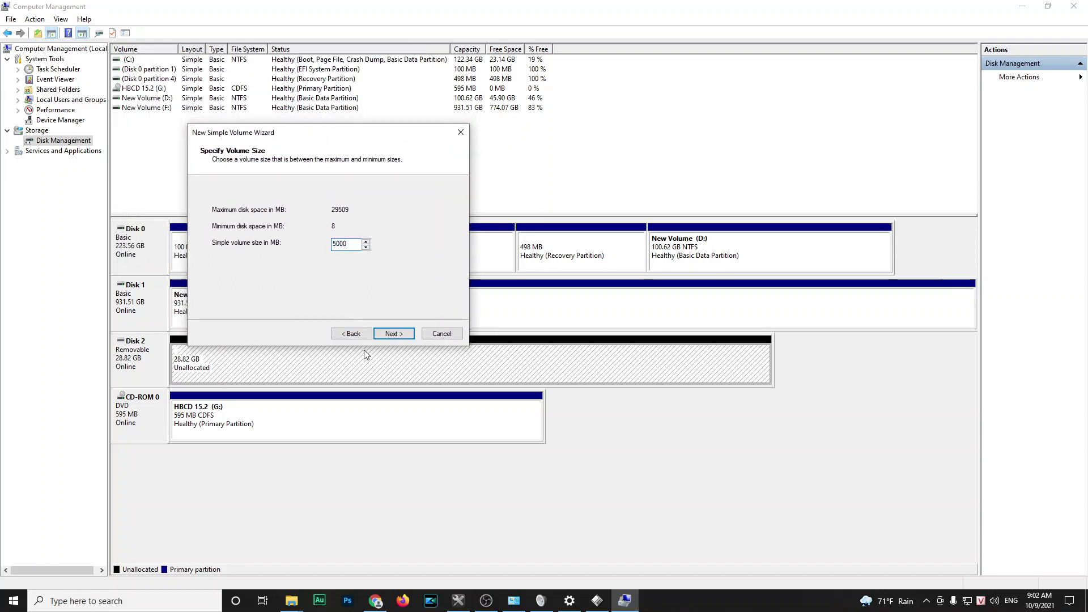
pyautogui.write('0')
pyautogui.click(395, 333)
pyautogui.click(396, 334)
pyautogui.click(396, 334)
pyautogui.click(399, 334)
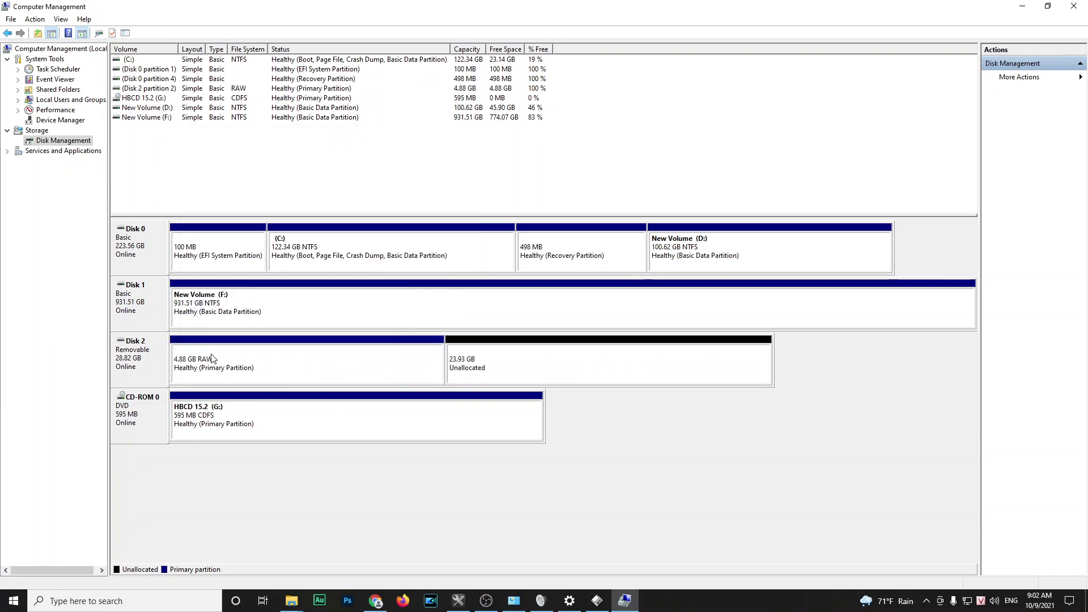
# Create a simple volume from all the remaining unallocated space on Disk 2, keeping the wizard's default settings
pyautogui.rightClick(507, 369)
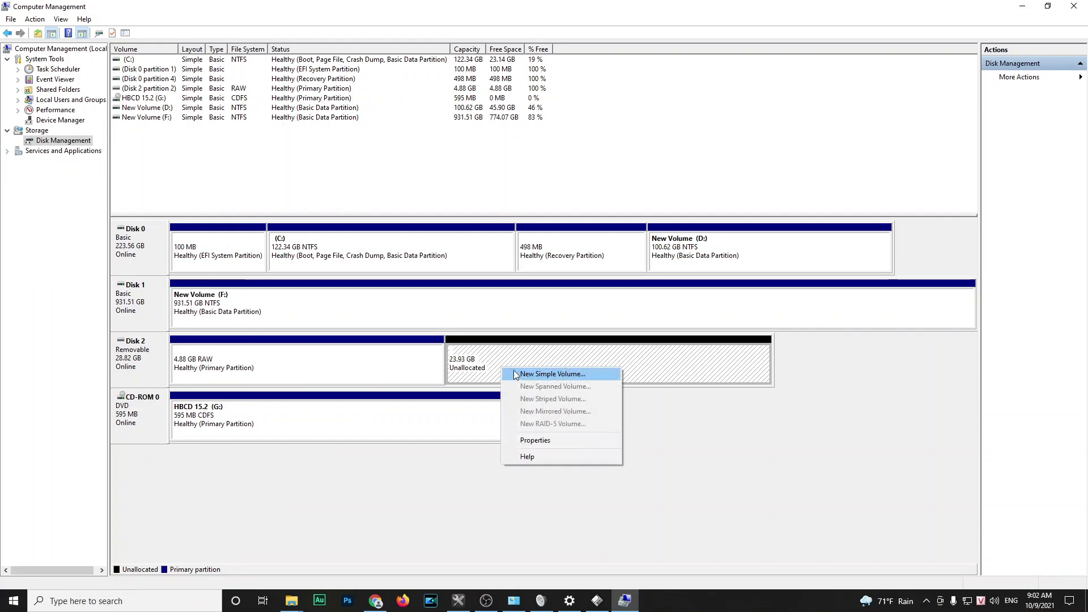
pyautogui.click(547, 375)
pyautogui.click(332, 262)
pyautogui.click(329, 263)
pyautogui.click(335, 264)
pyautogui.click(339, 265)
pyautogui.click(342, 266)
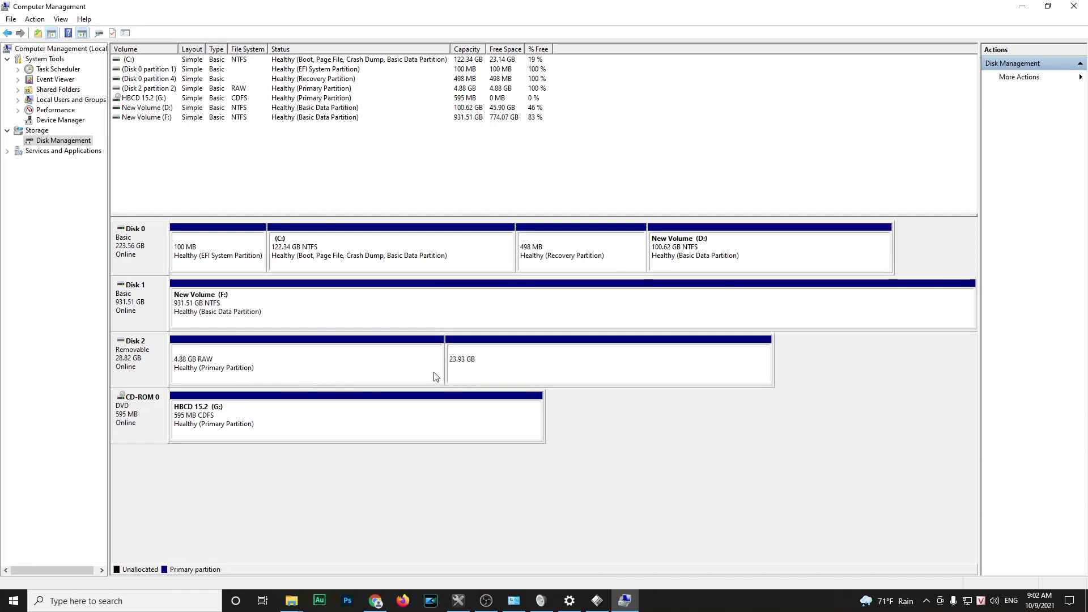
pyautogui.click(575, 52)
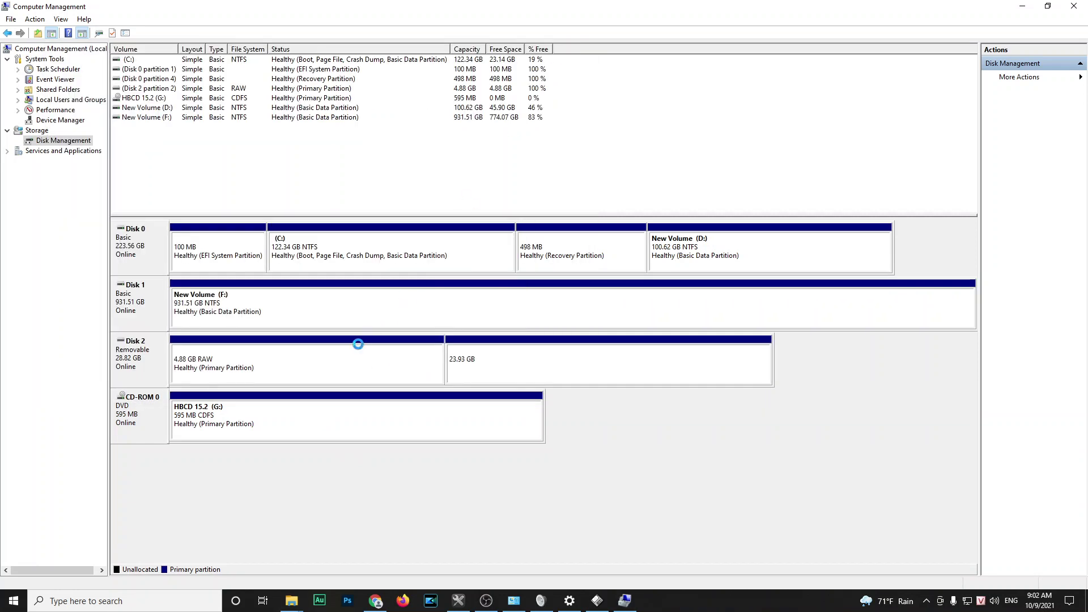
# Quick-format the 4.88 GB RAW partition on Disk 2 as FAT32 with the label New Volume
pyautogui.rightClick(326, 372)
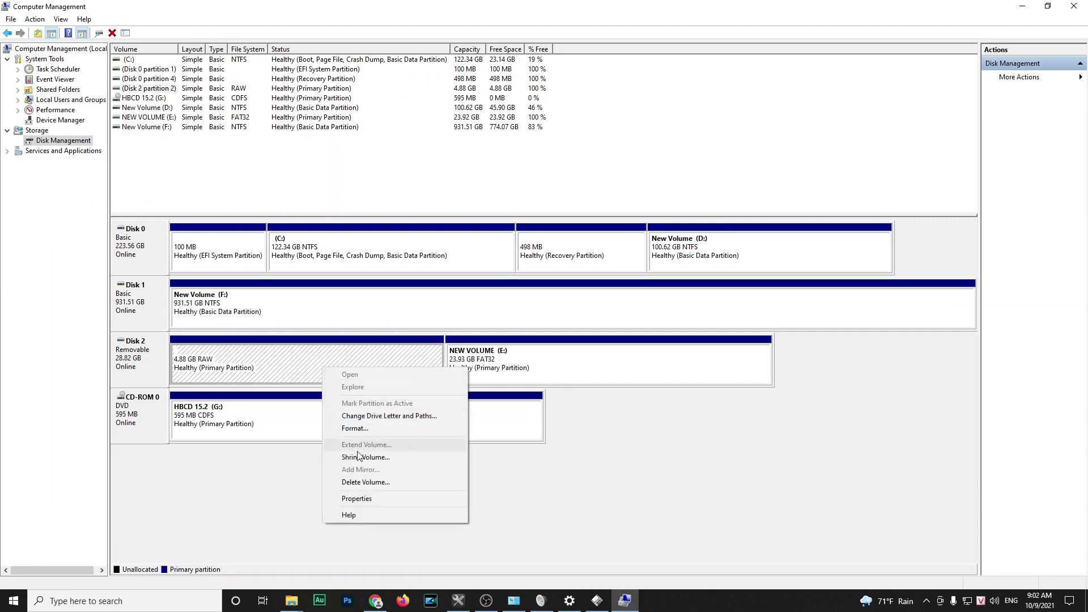
pyautogui.click(380, 429)
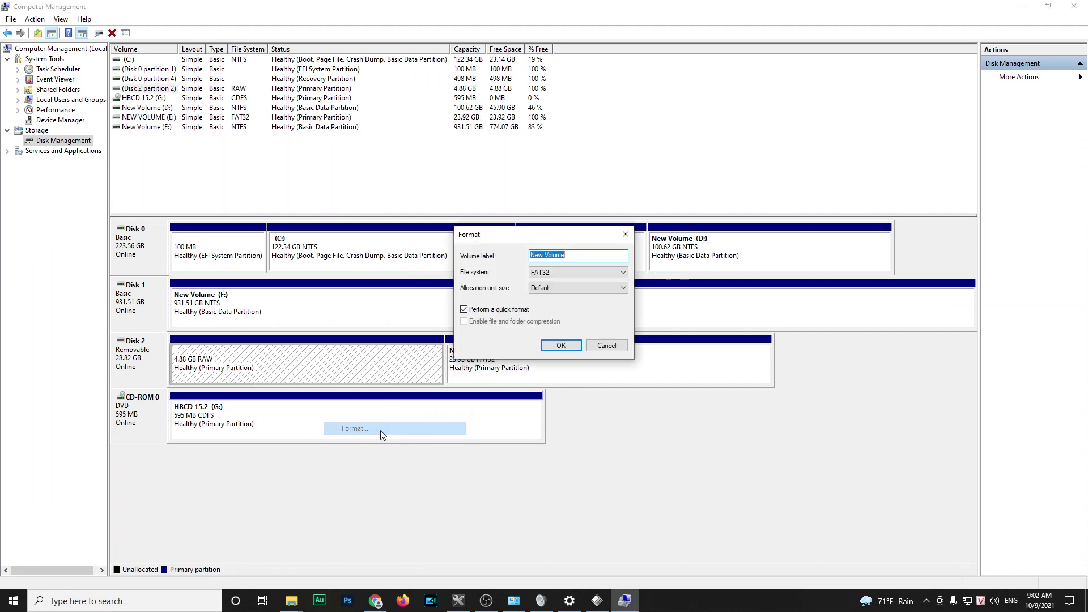
pyautogui.click(561, 345)
pyautogui.click(590, 339)
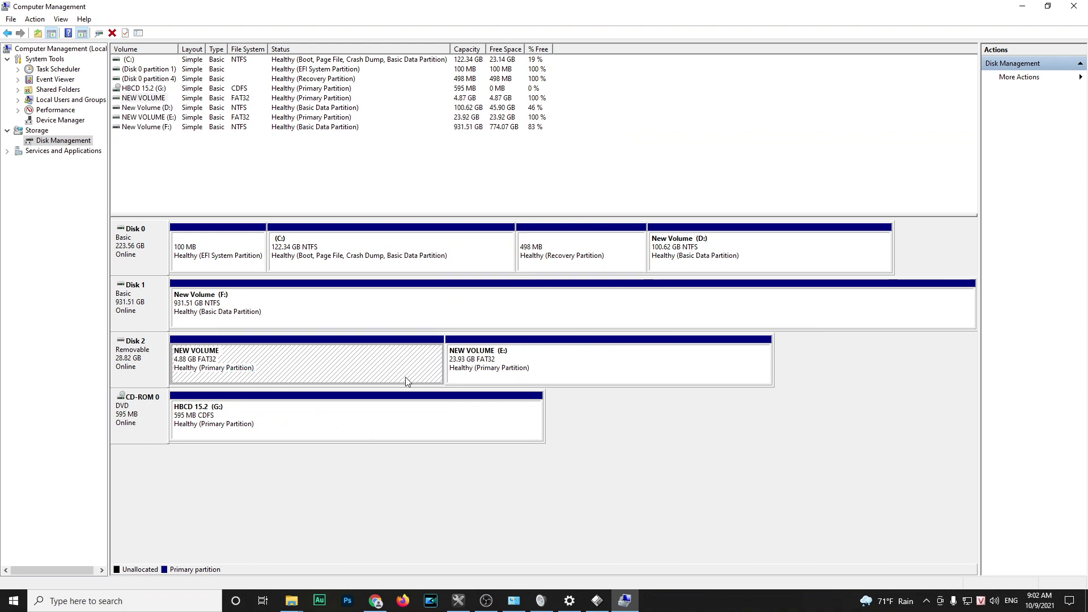
# Assign drive letter H to the 4.88 GB partition on Disk 2 and close the windows that open
pyautogui.rightClick(345, 374)
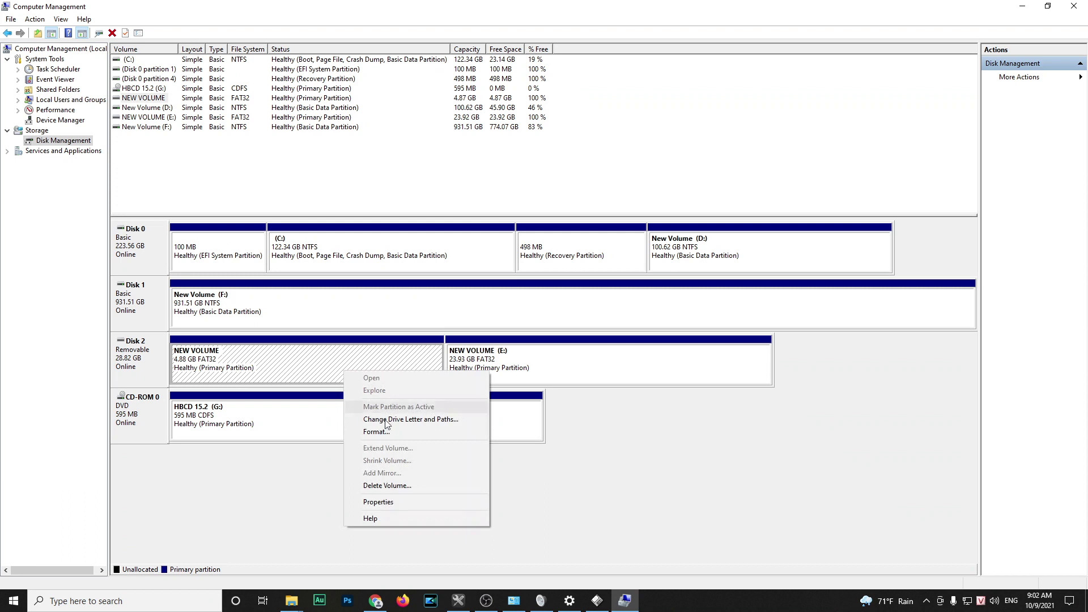
pyautogui.click(416, 423)
pyautogui.click(464, 330)
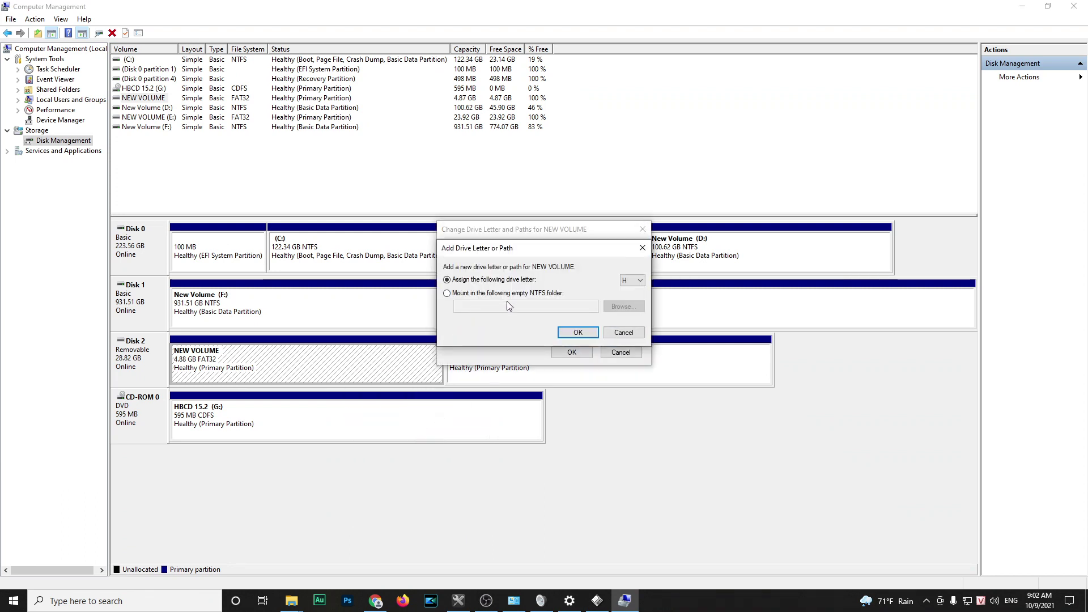
pyautogui.click(577, 333)
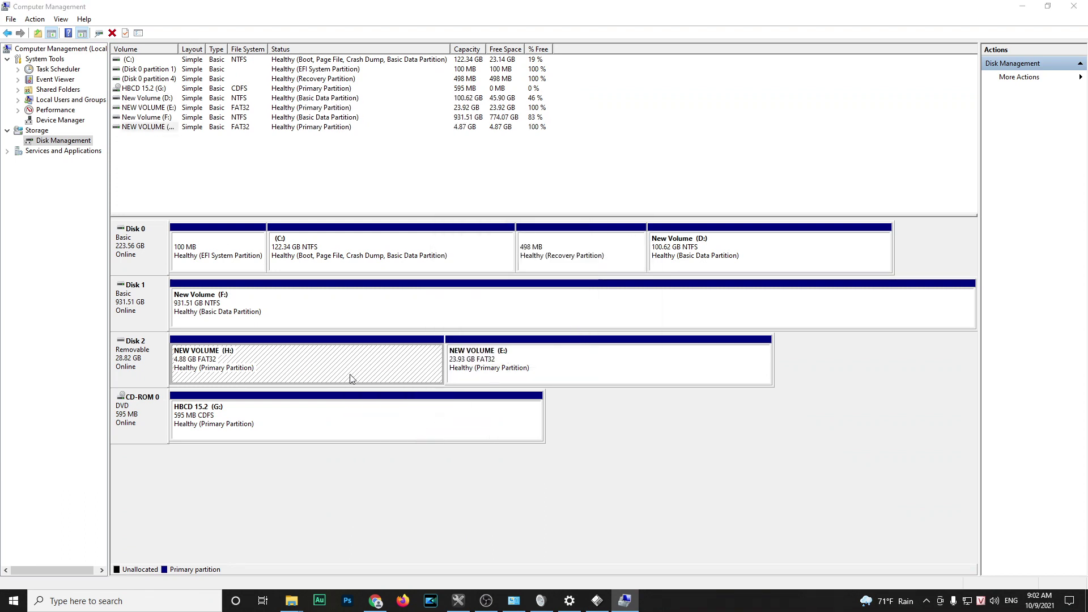
pyautogui.click(584, 84)
pyautogui.click(589, 68)
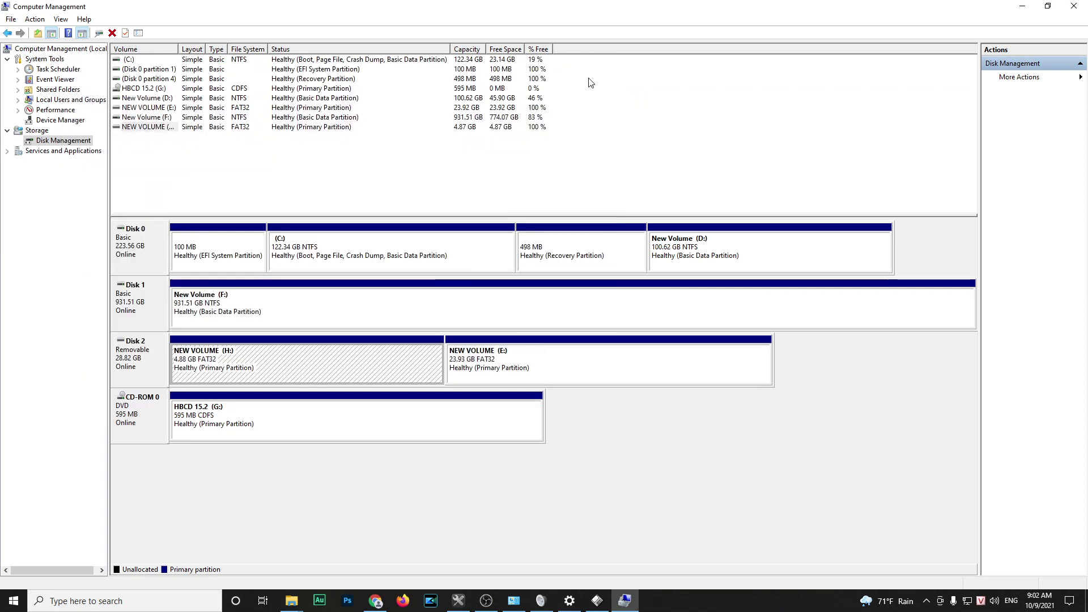
# Move Computer Management out of the way, refresh This PC and select the NEW VOLUME (H:) drive
pyautogui.moveTo(527, 7); pyautogui.dragTo(181, 453)
pyautogui.click(774, 444)
pyautogui.rightClick(773, 444)
pyautogui.click(799, 494)
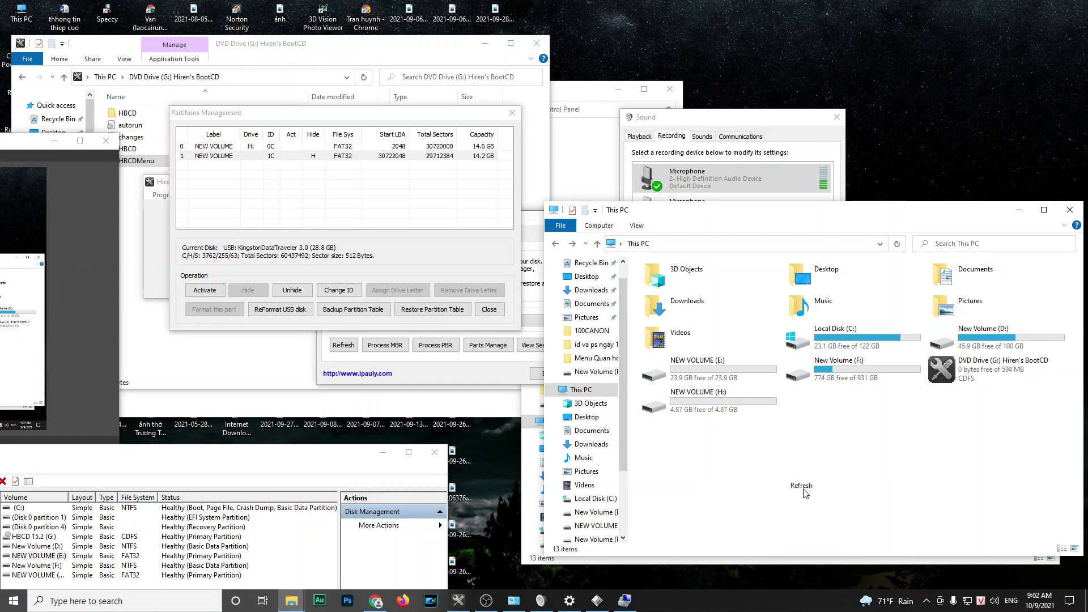
pyautogui.click(754, 415)
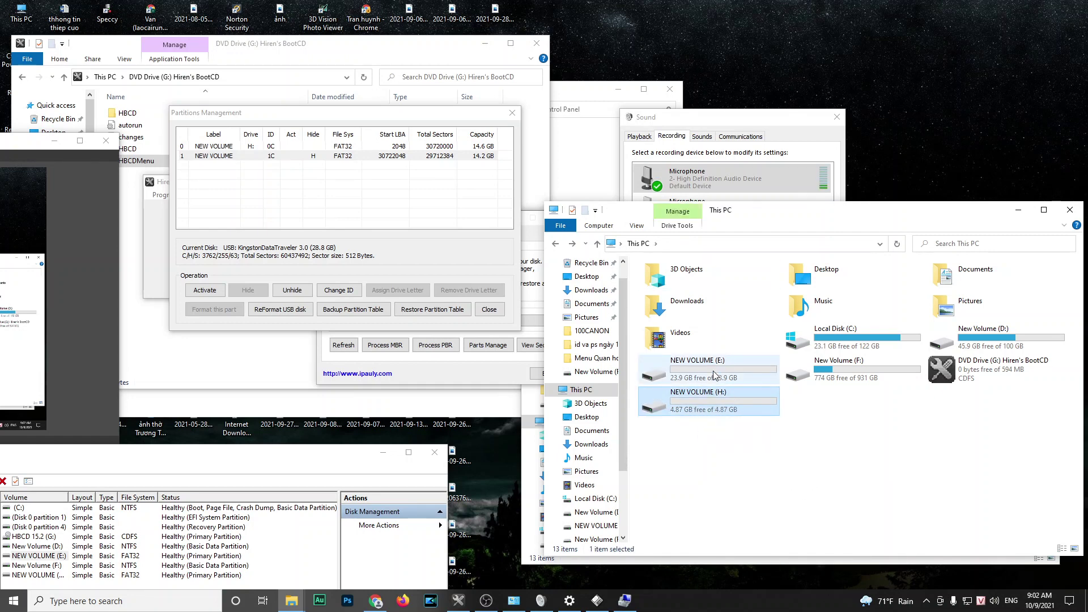
# Close the outdated Partitions Management list and reselect USB: KingstonDataTraveler 3.0 as the destination disk in BOOTICE
pyautogui.click(468, 131)
pyautogui.click(512, 113)
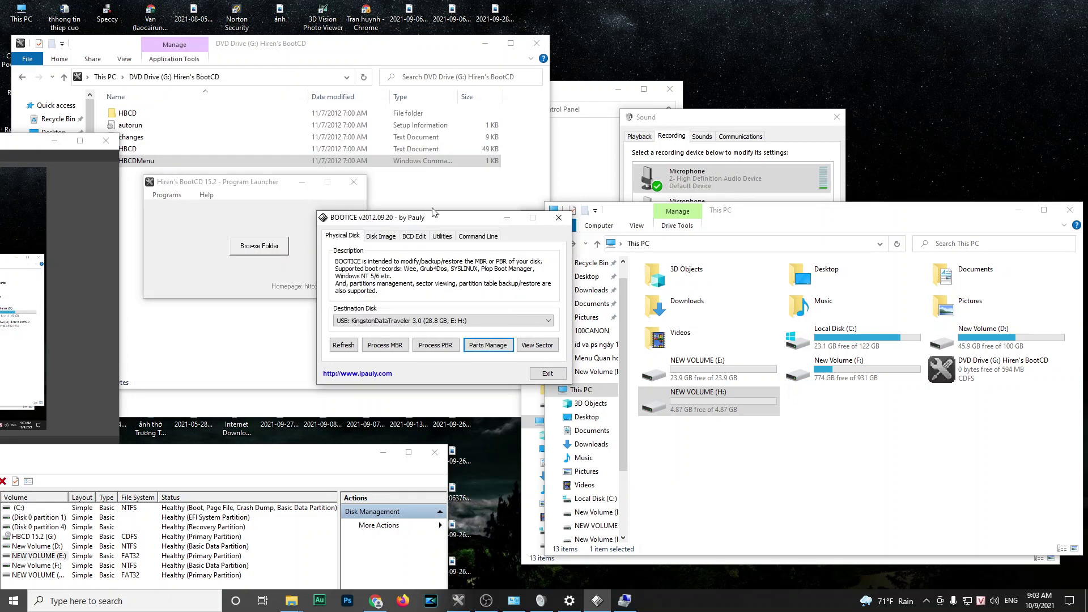
pyautogui.click(480, 347)
pyautogui.click(612, 192)
pyautogui.click(442, 320)
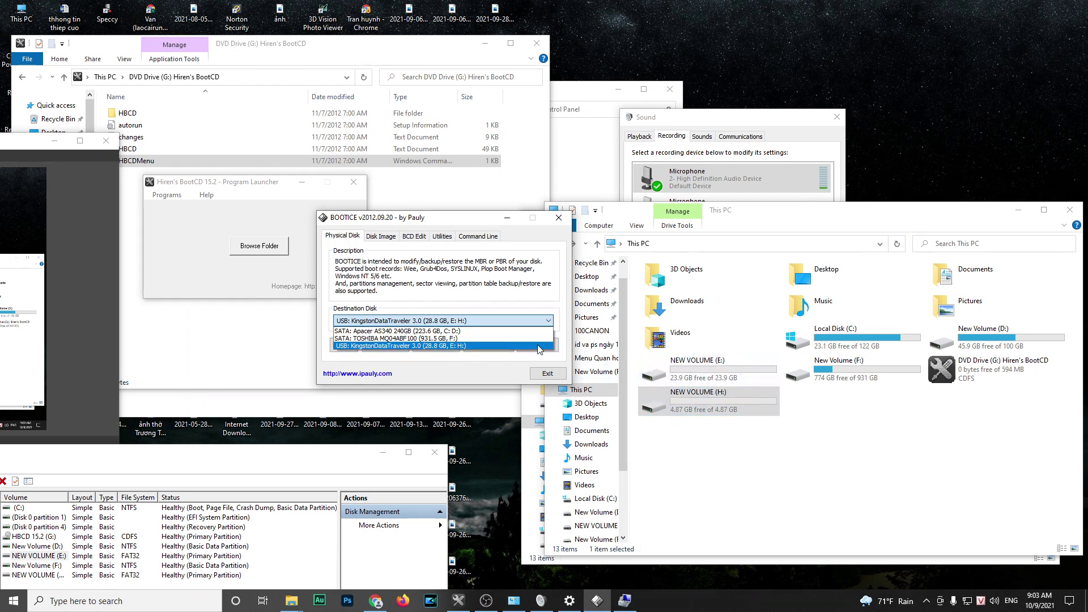
pyautogui.click(519, 345)
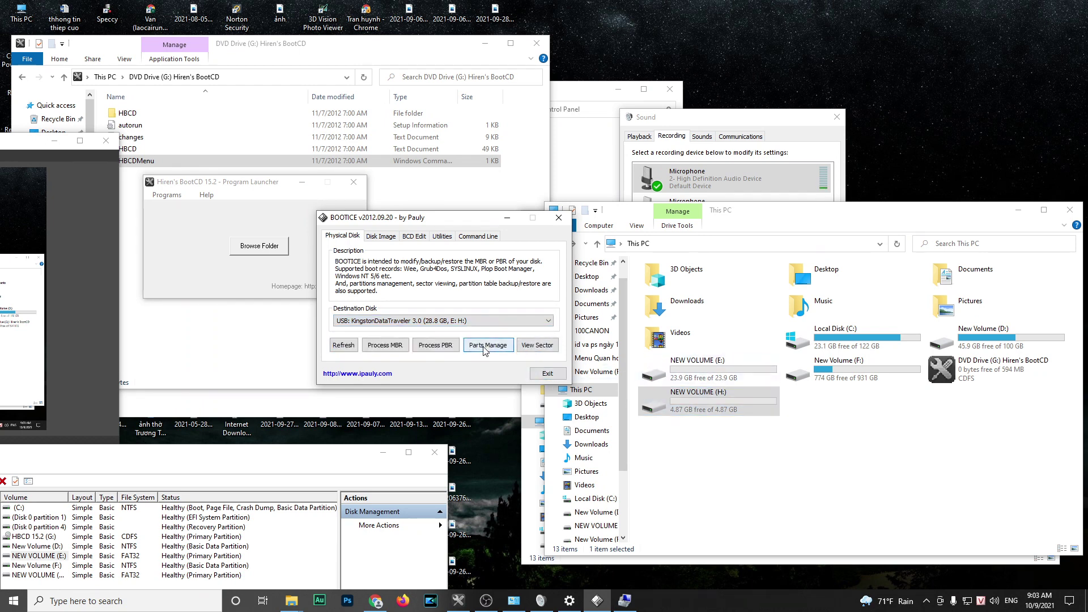
# Hide the 4.9 GB NEW VOLUME (H:) partition in BOOTICE's Partitions Management
pyautogui.click(485, 345)
pyautogui.click(399, 227)
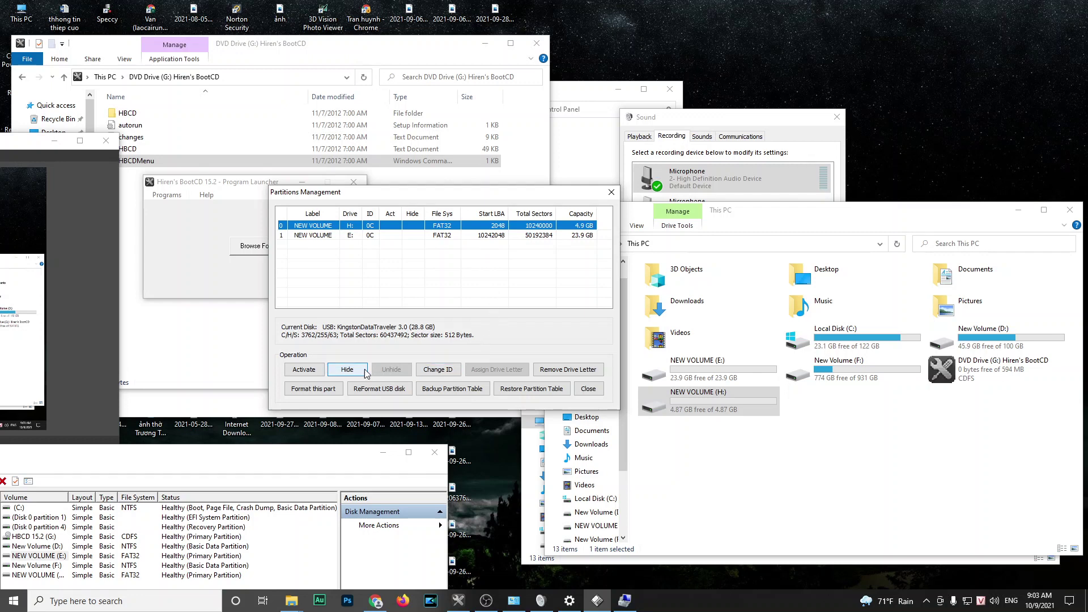
pyautogui.click(347, 368)
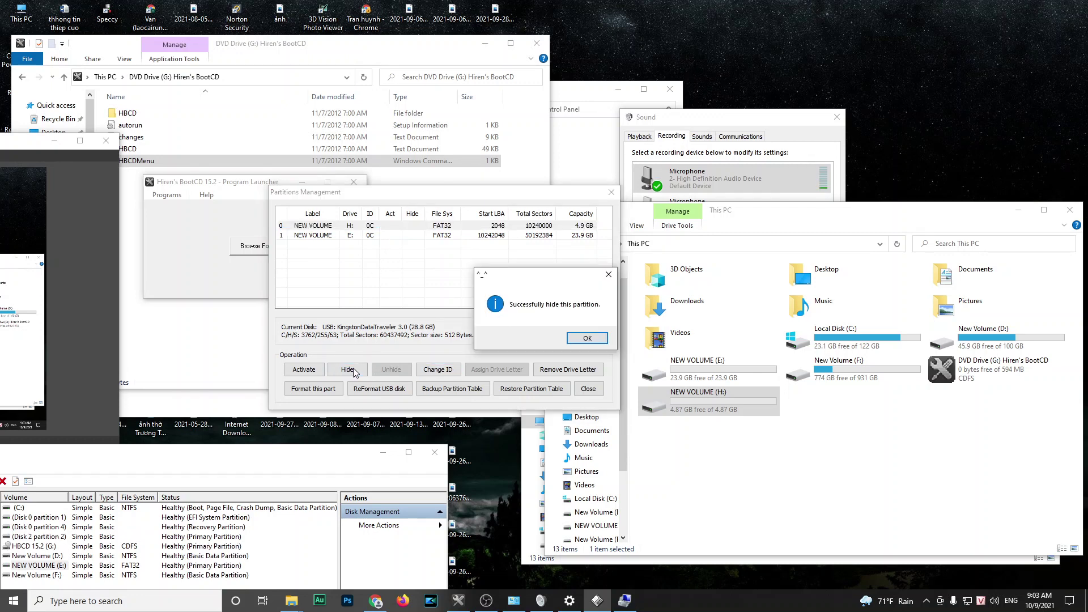
pyautogui.click(587, 342)
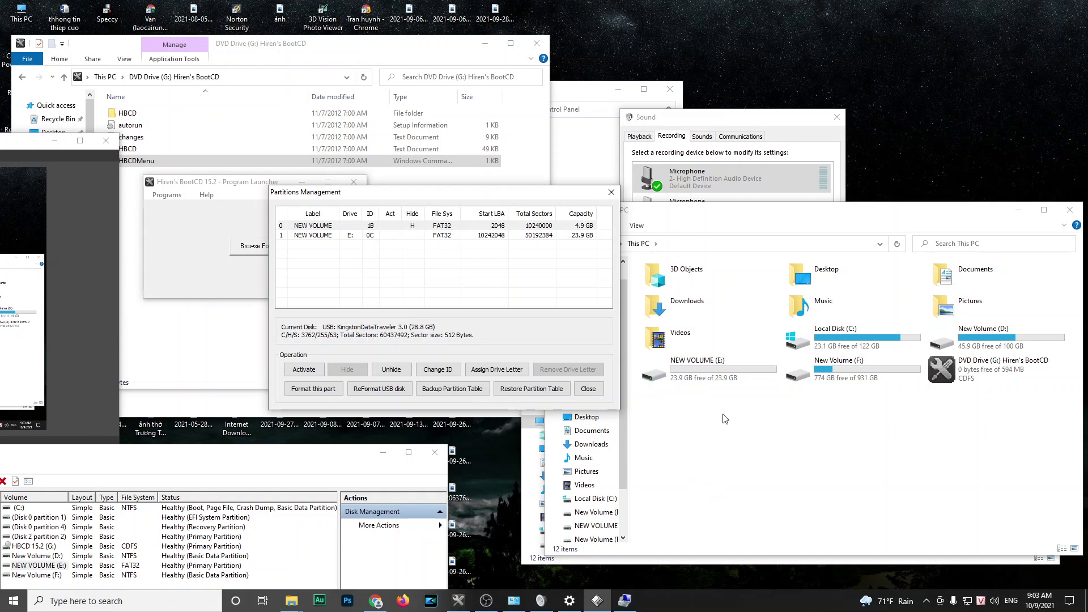
# Check the remaining drives in This PC, open NEW VOLUME (E:) and return to BOOTICE's partition list
pyautogui.click(738, 426)
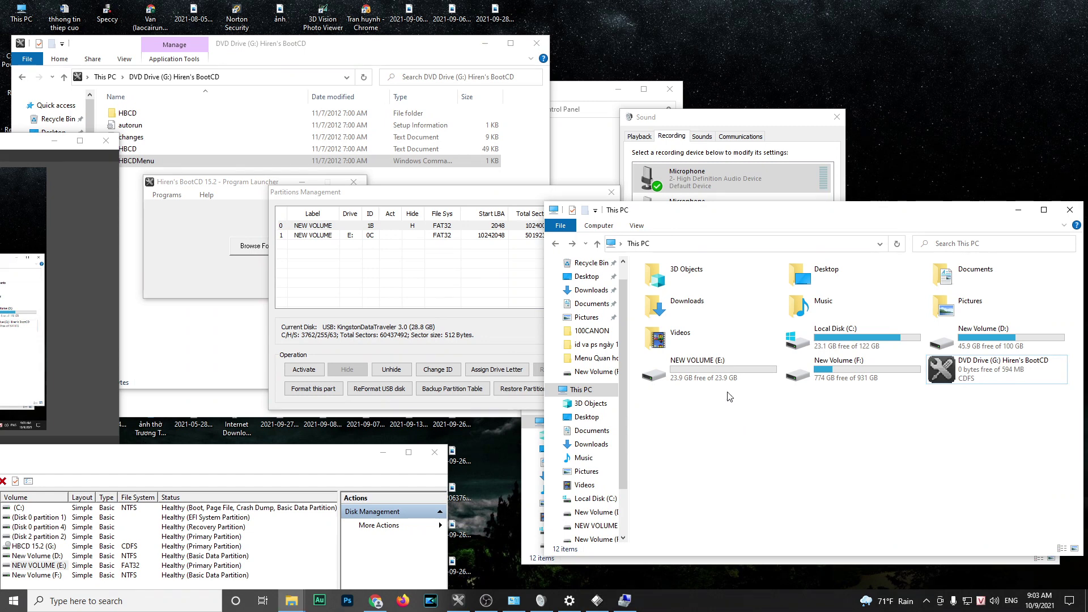
pyautogui.doubleClick(679, 371)
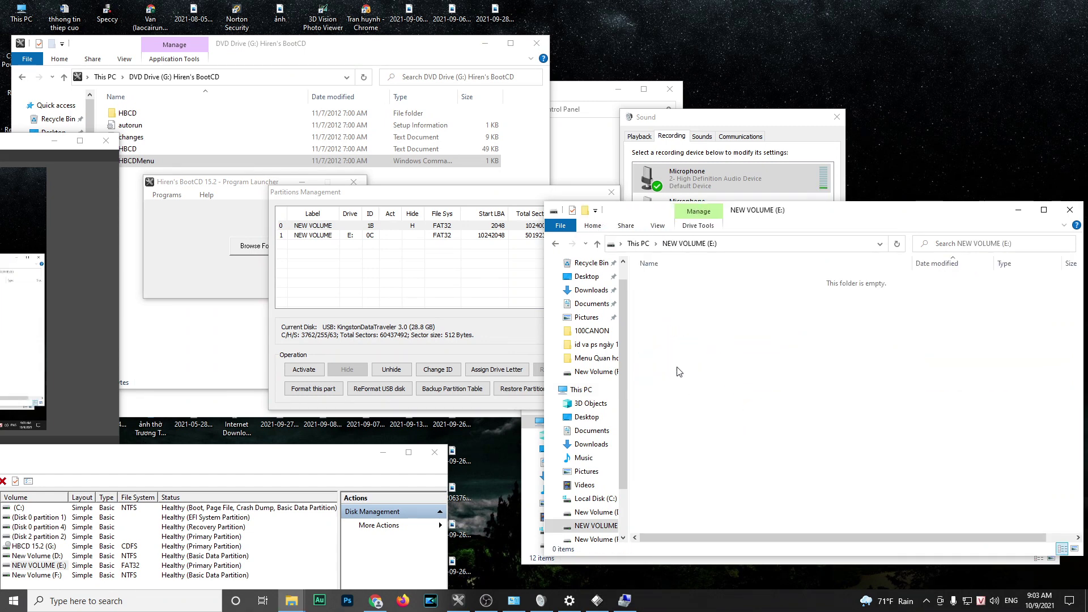
pyautogui.click(555, 243)
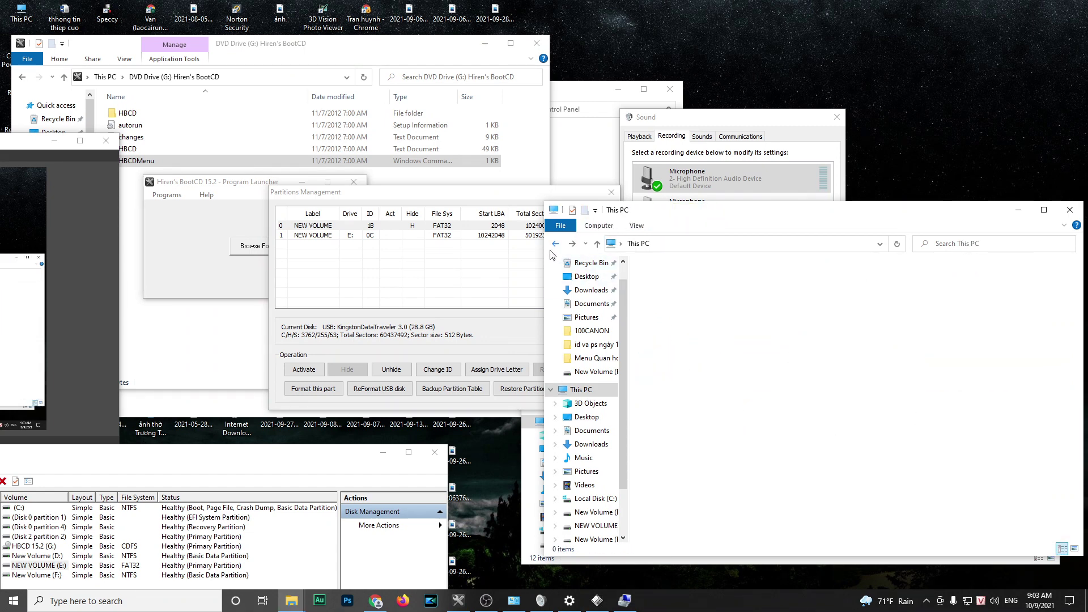
pyautogui.click(474, 311)
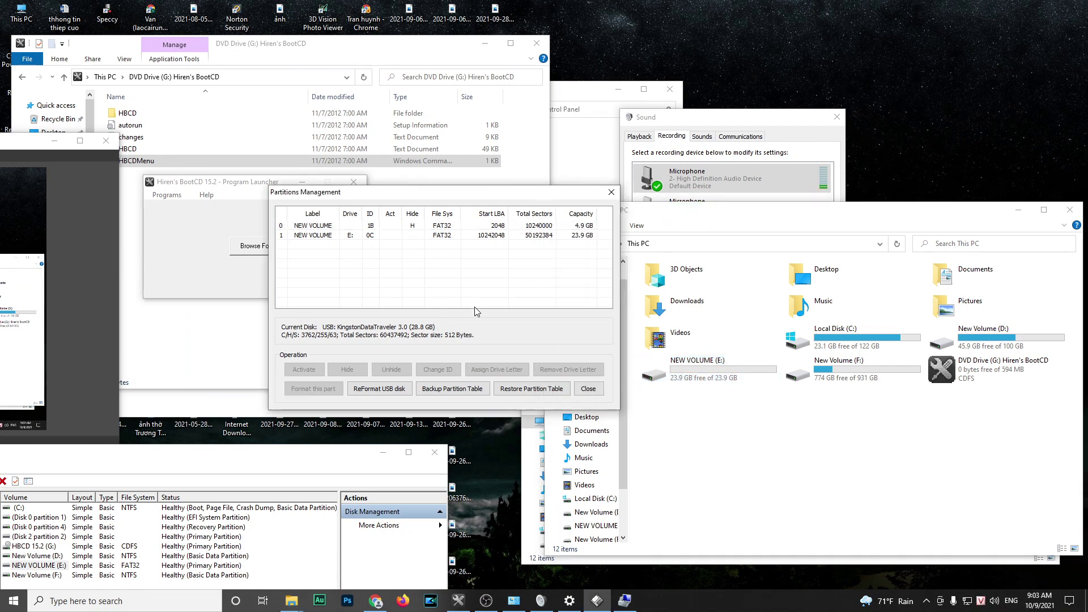
# Inspect the two Disk 2 partitions in Disk Management and move the window back out of the way
pyautogui.moveTo(321, 457); pyautogui.dragTo(529, 4)
pyautogui.click(337, 379)
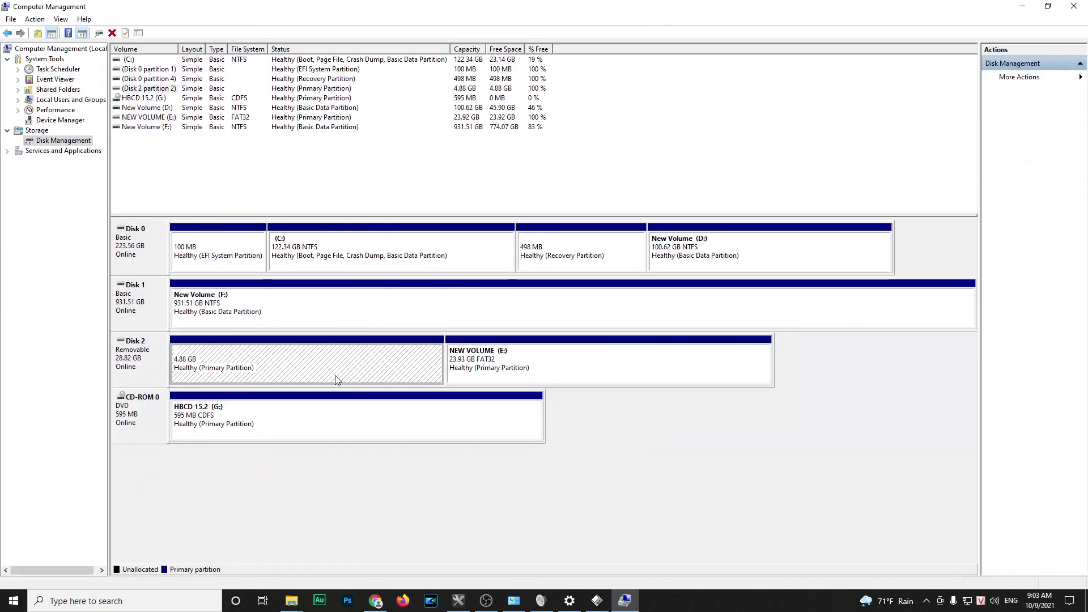
pyautogui.click(515, 381)
pyautogui.click(363, 379)
pyautogui.moveTo(422, 7); pyautogui.dragTo(272, 504)
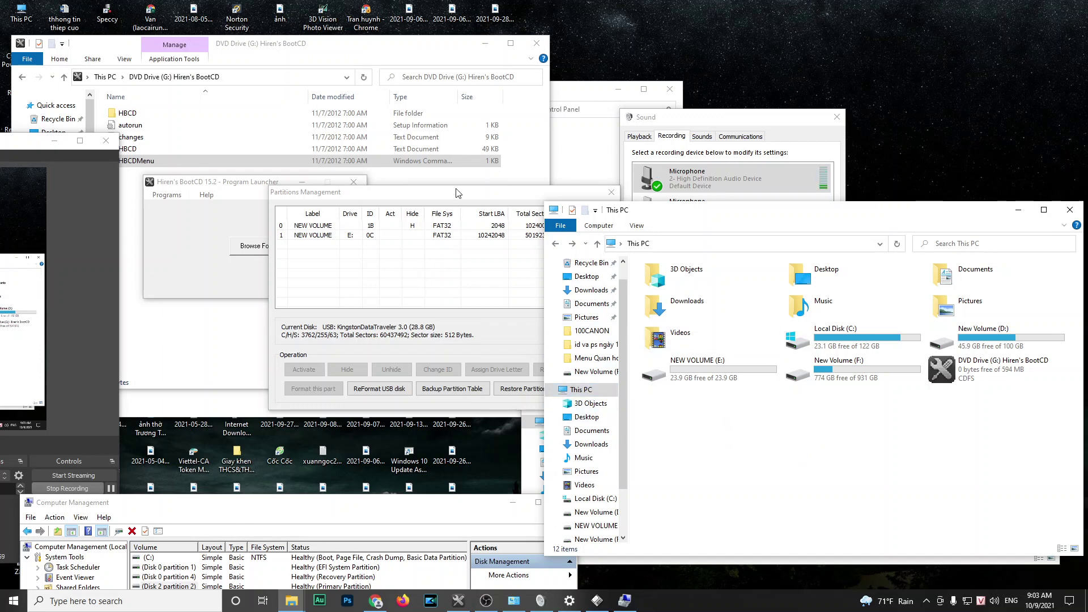
# Place the Partitions Management window beside This PC and select the hidden 4.9 GB partition
pyautogui.moveTo(457, 193); pyautogui.dragTo(314, 197)
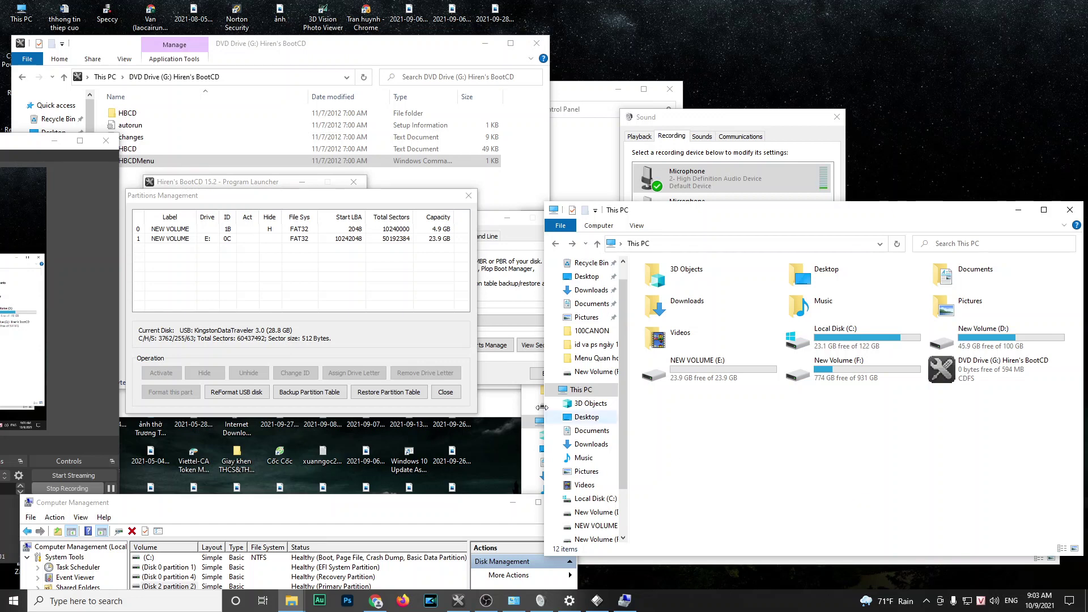
pyautogui.moveTo(286, 203); pyautogui.dragTo(351, 188)
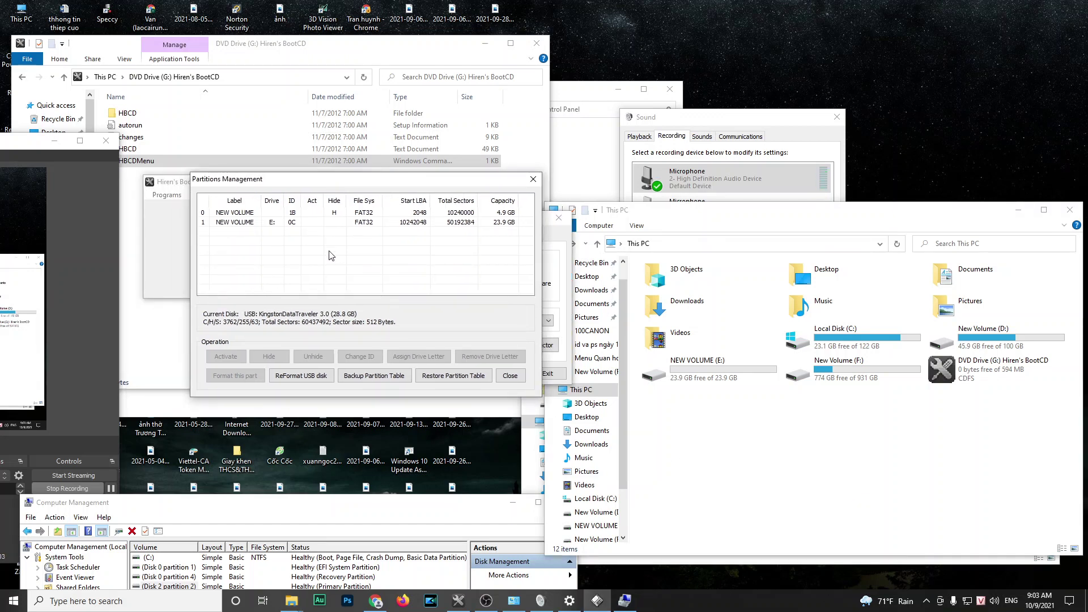
pyautogui.click(312, 215)
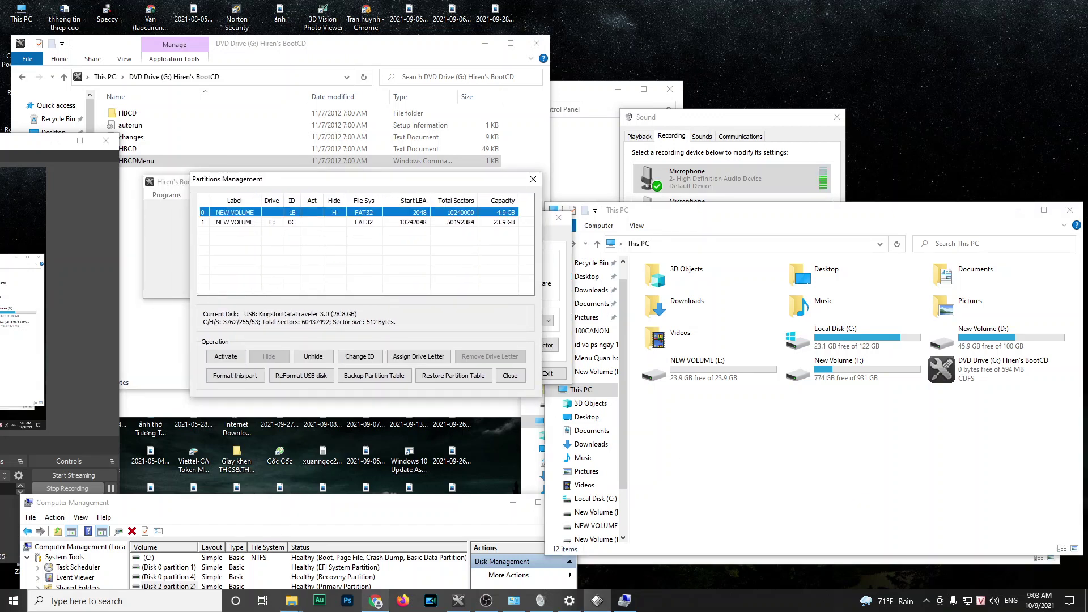
# Switch to Chrome and open the Bootice 1.3.4.0 download links on taimienphi.vn from the Google results
pyautogui.click(376, 601)
pyautogui.click(691, 290)
pyautogui.click(278, 255)
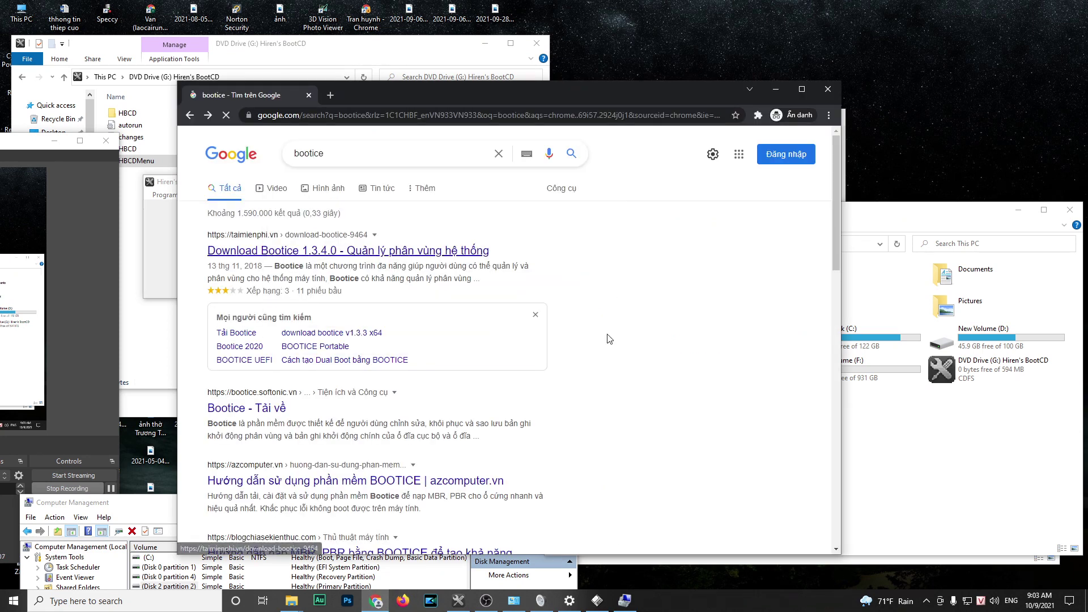
pyautogui.click(244, 411)
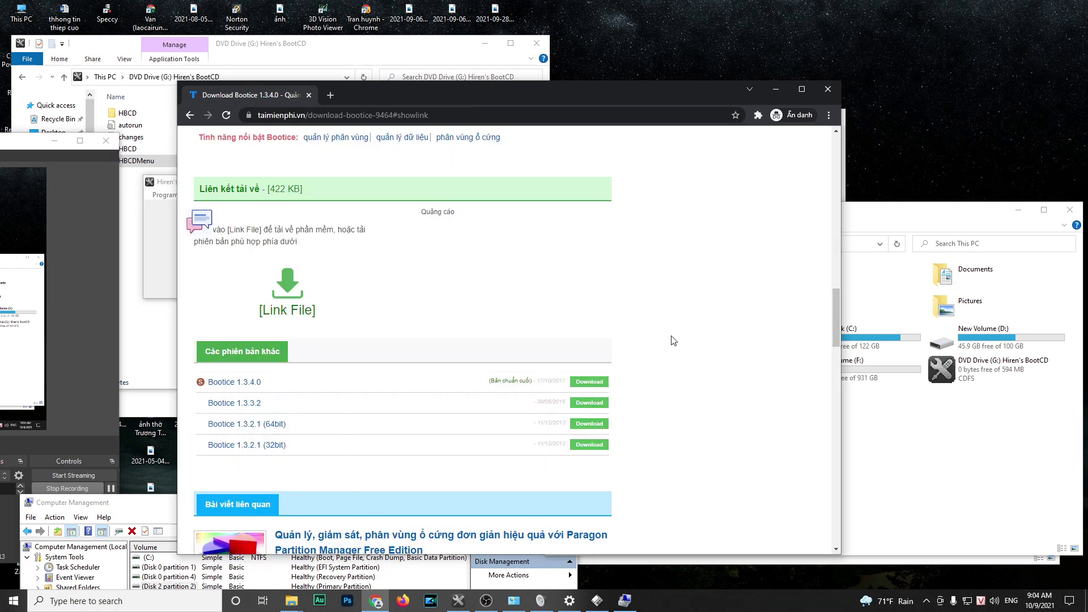
# Bring up the second This PC window, close it and close the Bootice download page in the browser
pyautogui.click(304, 597)
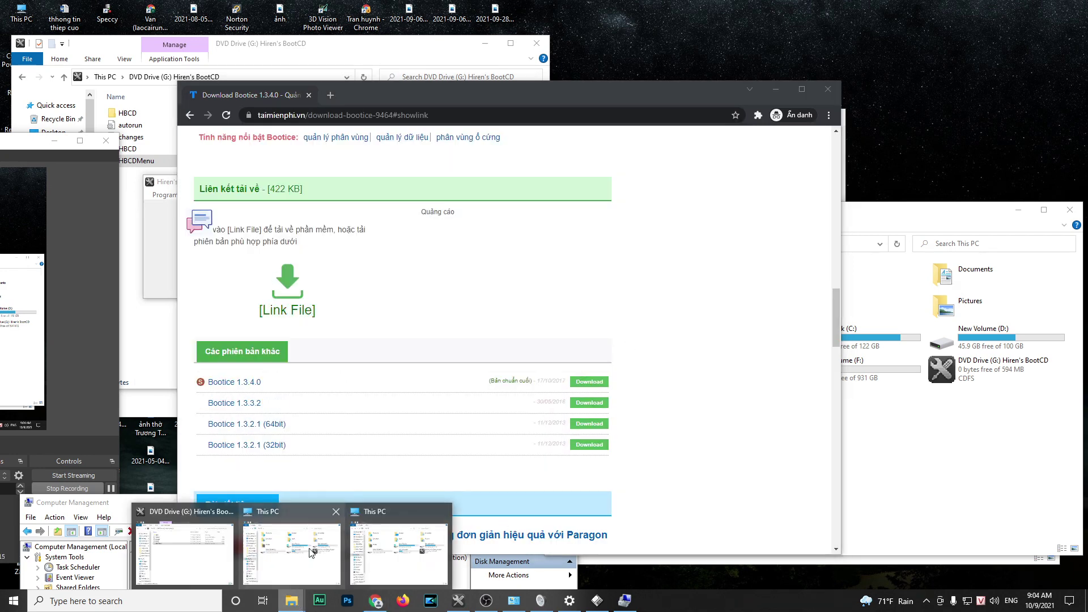
pyautogui.click(304, 569)
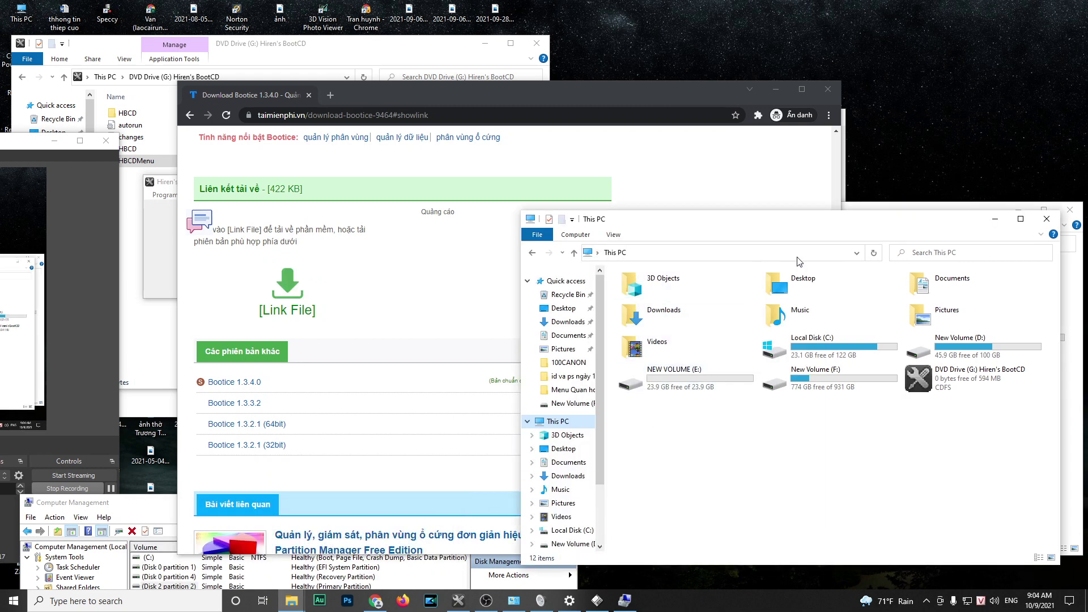
pyautogui.moveTo(723, 219); pyautogui.dragTo(426, 205)
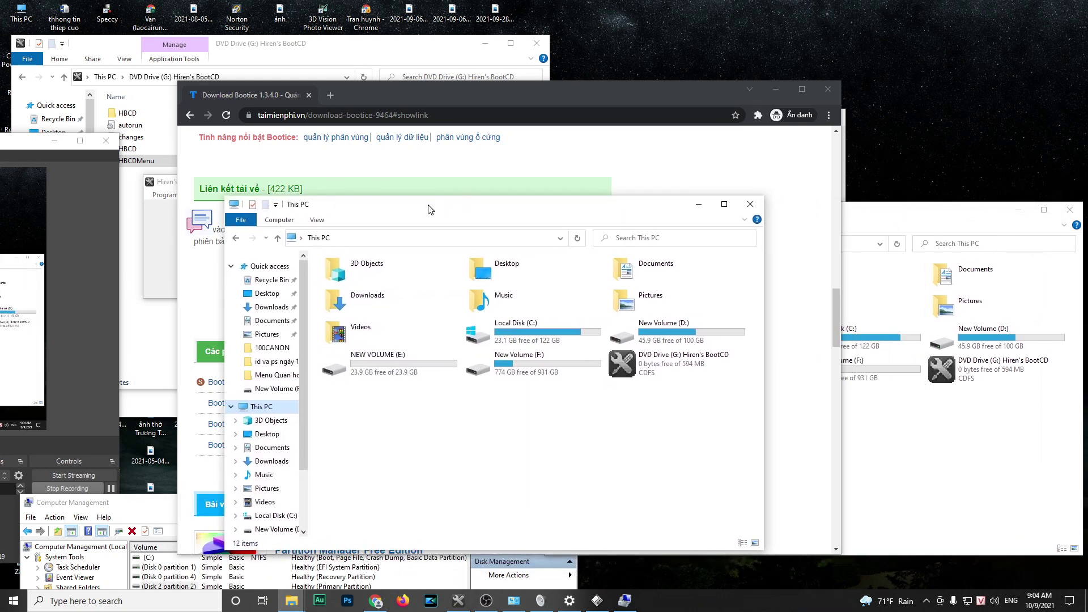
pyautogui.click(752, 205)
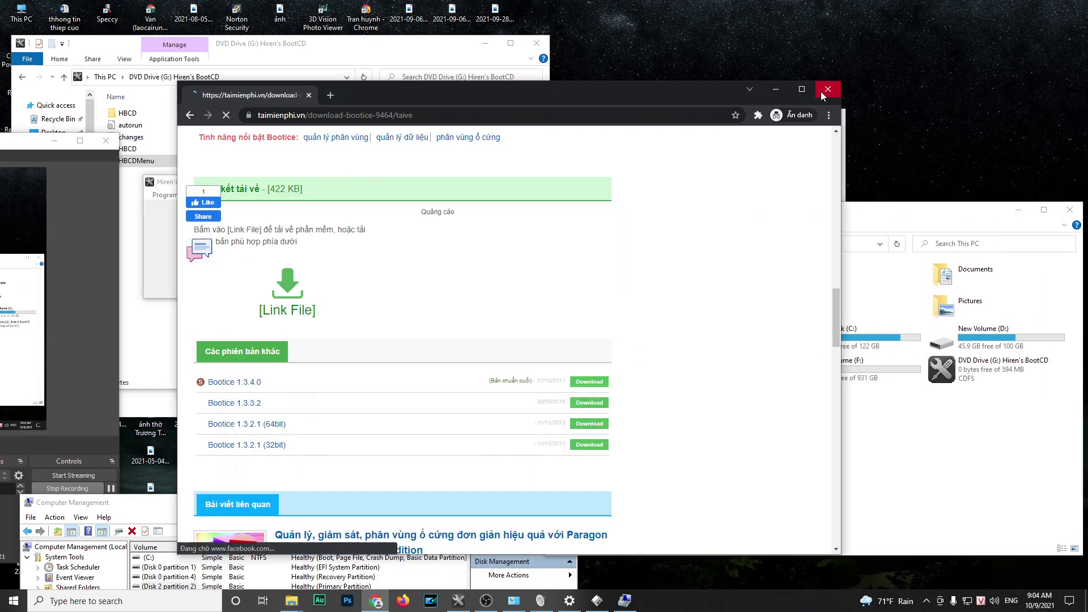
pyautogui.click(828, 89)
# Unhide the 4.9 GB NEW VOLUME partition in Partitions Management
pyautogui.click(289, 222)
pyautogui.click(309, 213)
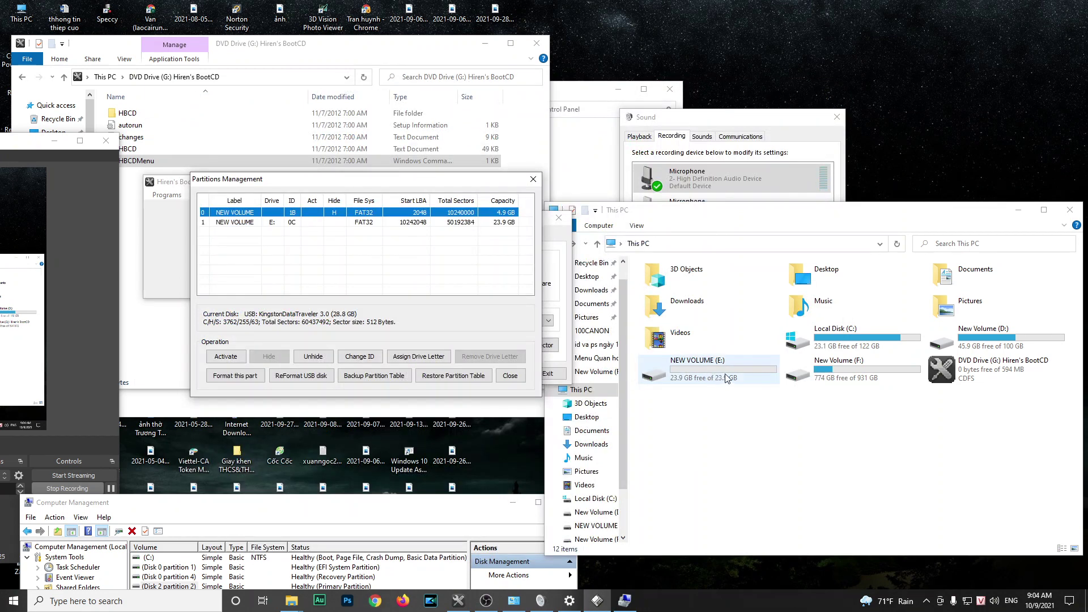
pyautogui.click(313, 357)
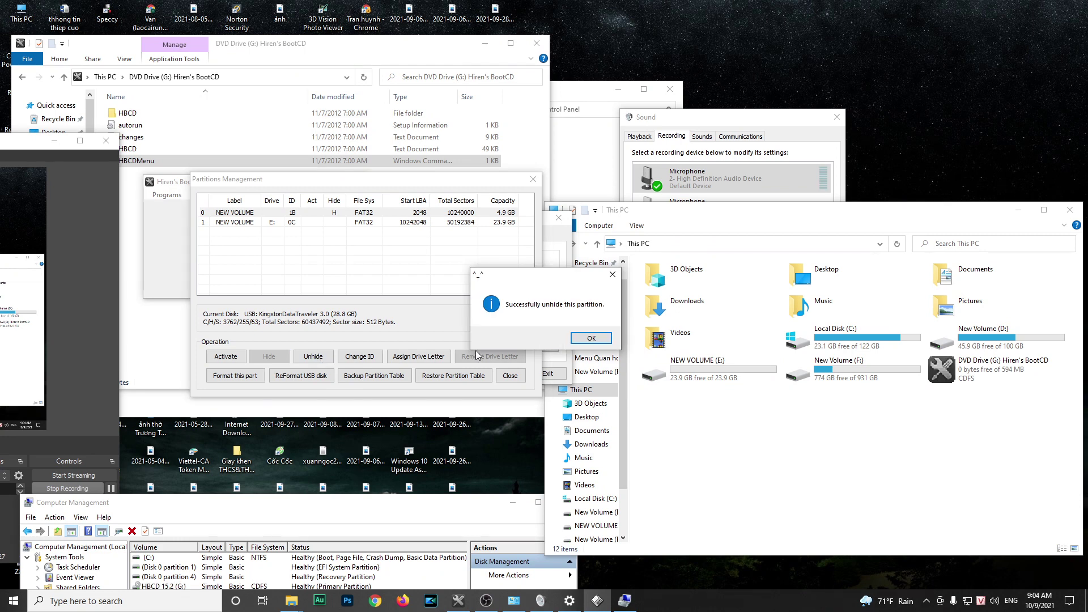
pyautogui.click(592, 339)
pyautogui.click(624, 339)
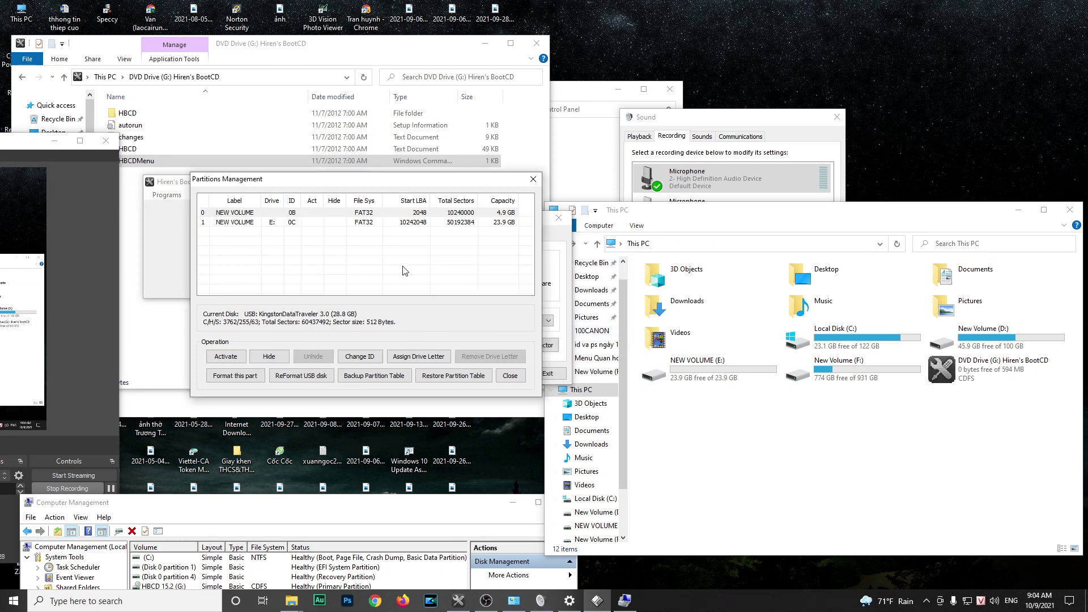
# Hide the 4.9 GB partition once more and unhide it again
pyautogui.click(320, 213)
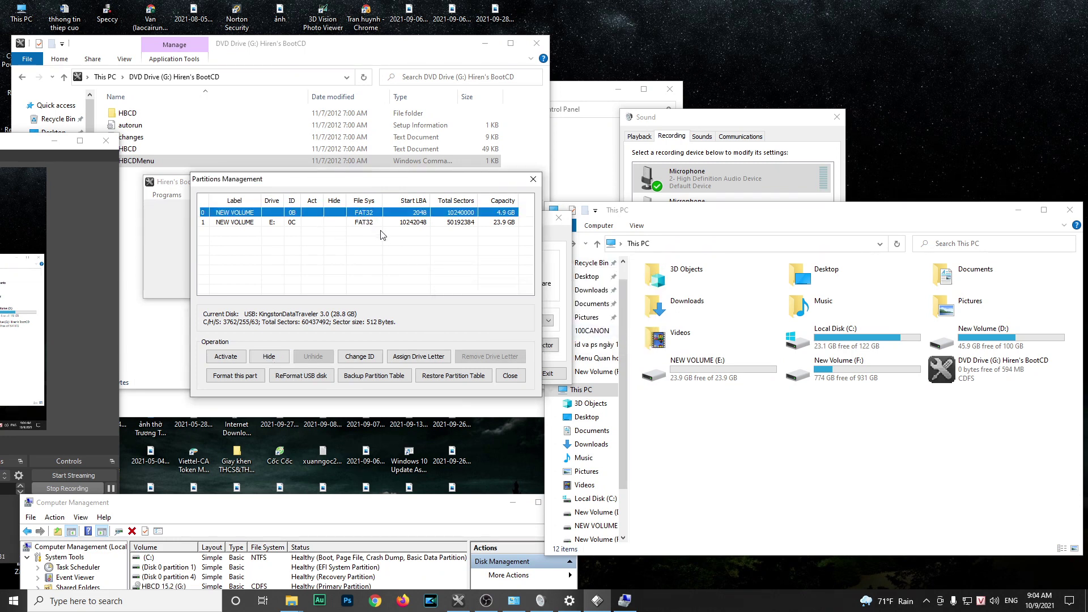
pyautogui.click(268, 357)
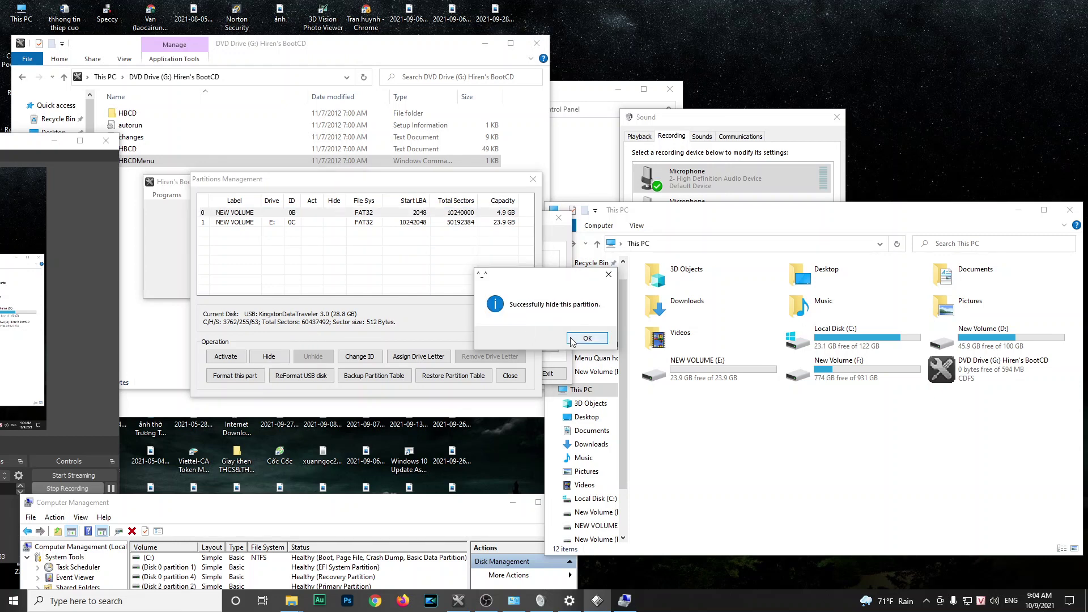
pyautogui.click(591, 339)
pyautogui.click(312, 357)
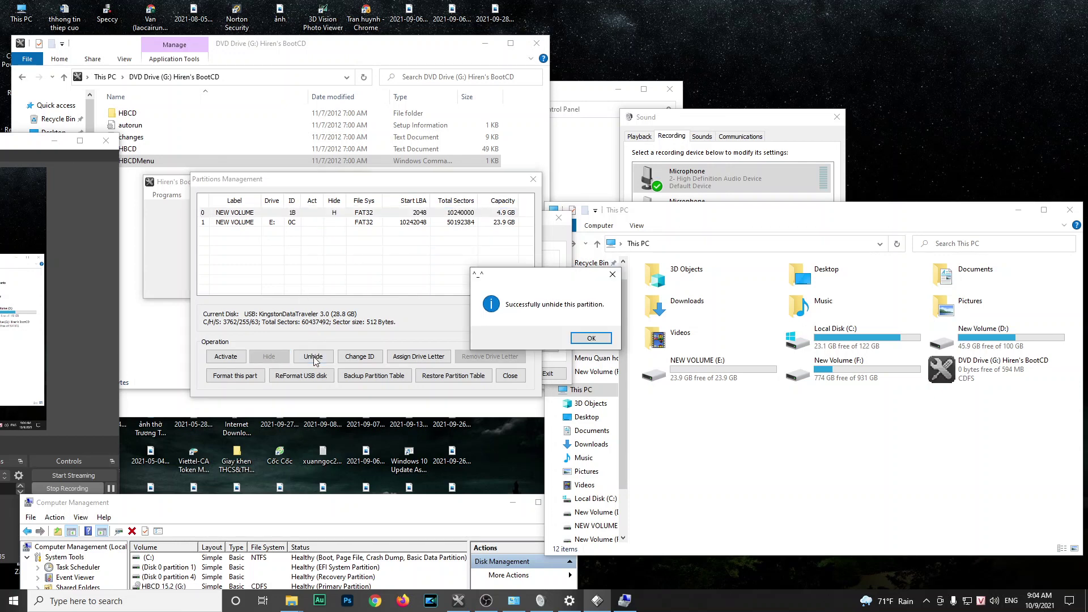
pyautogui.click(590, 340)
pyautogui.click(625, 338)
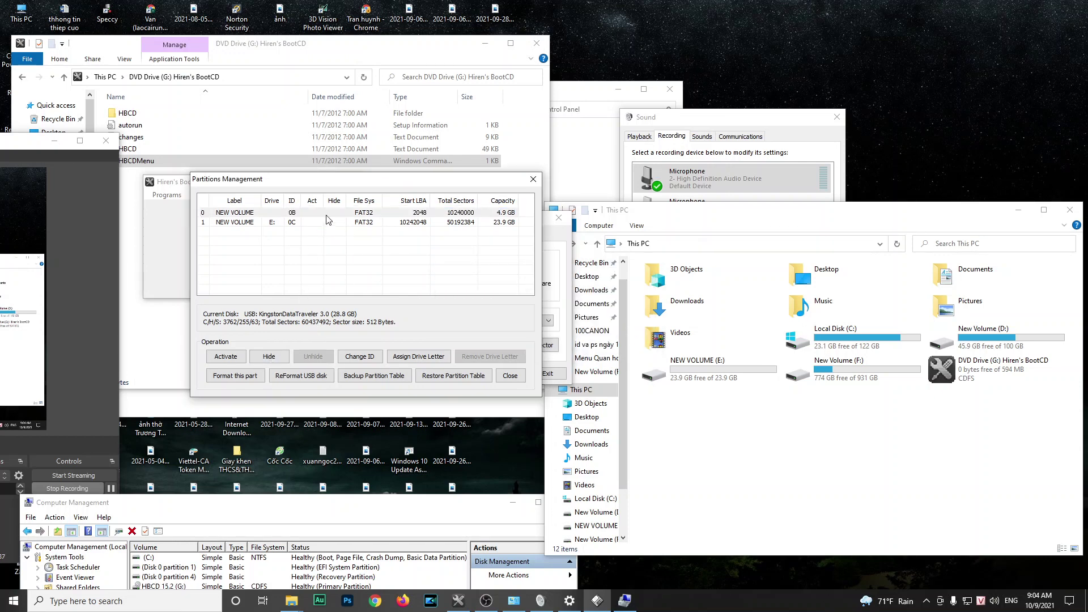
# Try to assign a drive letter to the 4.9 GB partition, reopening Partitions Management for a second attempt
pyautogui.click(327, 215)
pyautogui.click(442, 357)
pyautogui.click(625, 337)
pyautogui.click(533, 179)
pyautogui.click(487, 346)
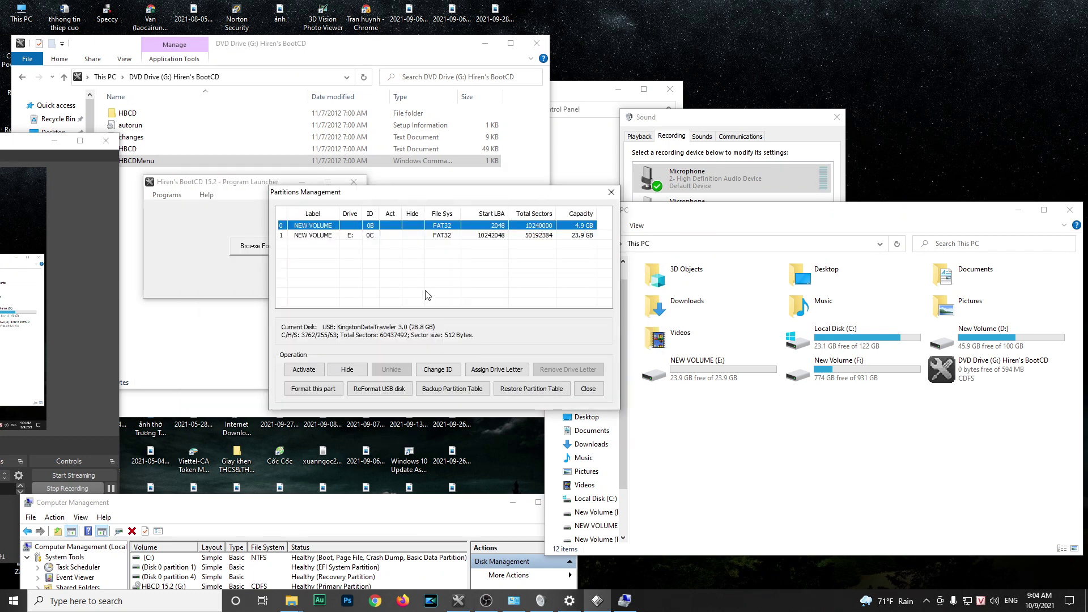
pyautogui.click(497, 370)
pyautogui.click(624, 340)
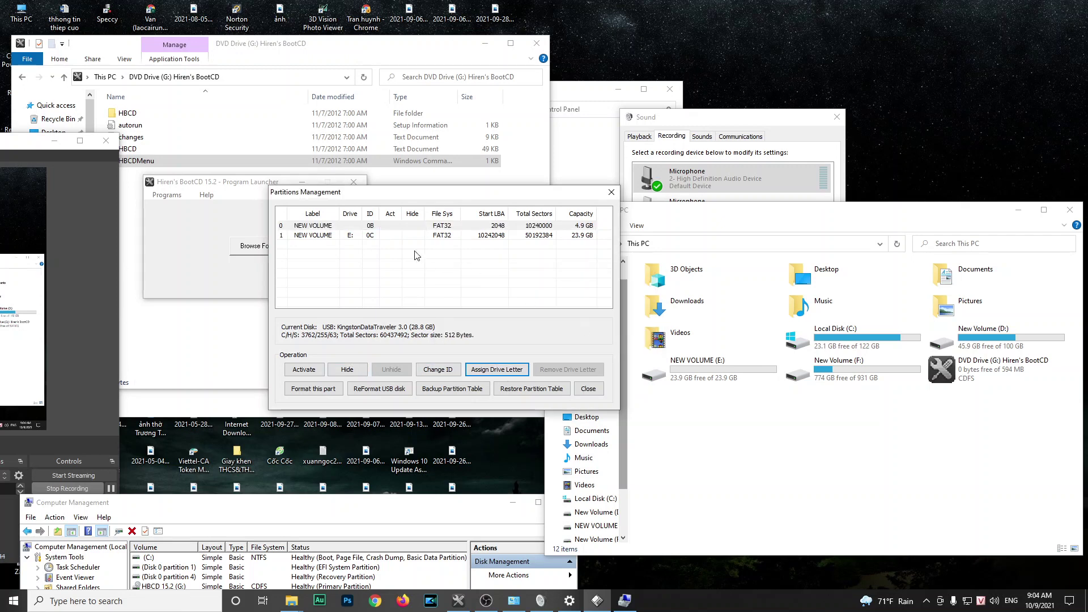
# Try to format the 4.9 GB partition in BOOTICE and close Partitions Management
pyautogui.click(371, 235)
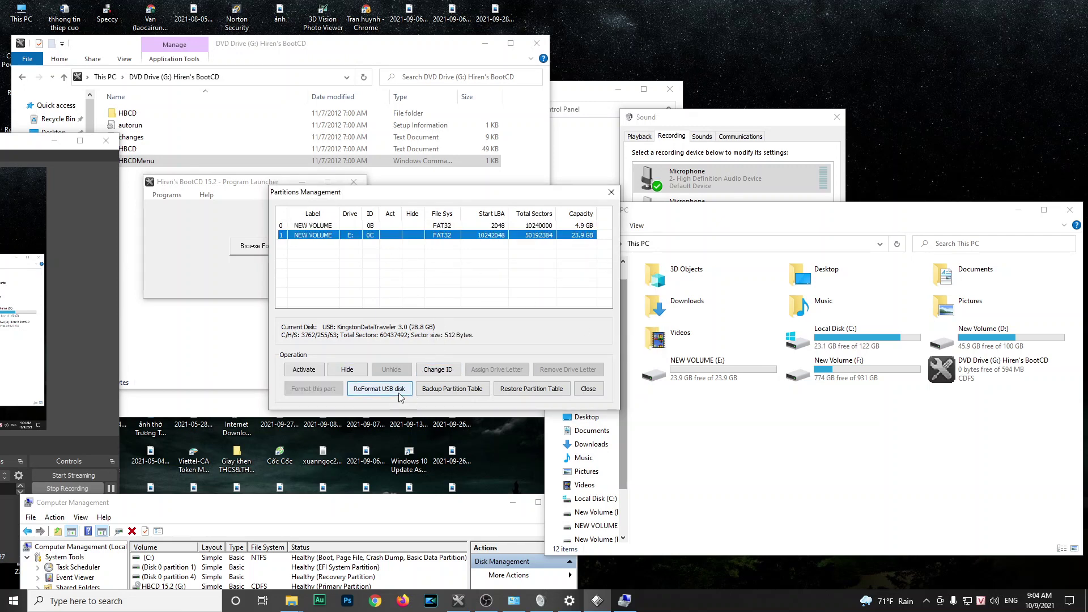
pyautogui.click(425, 226)
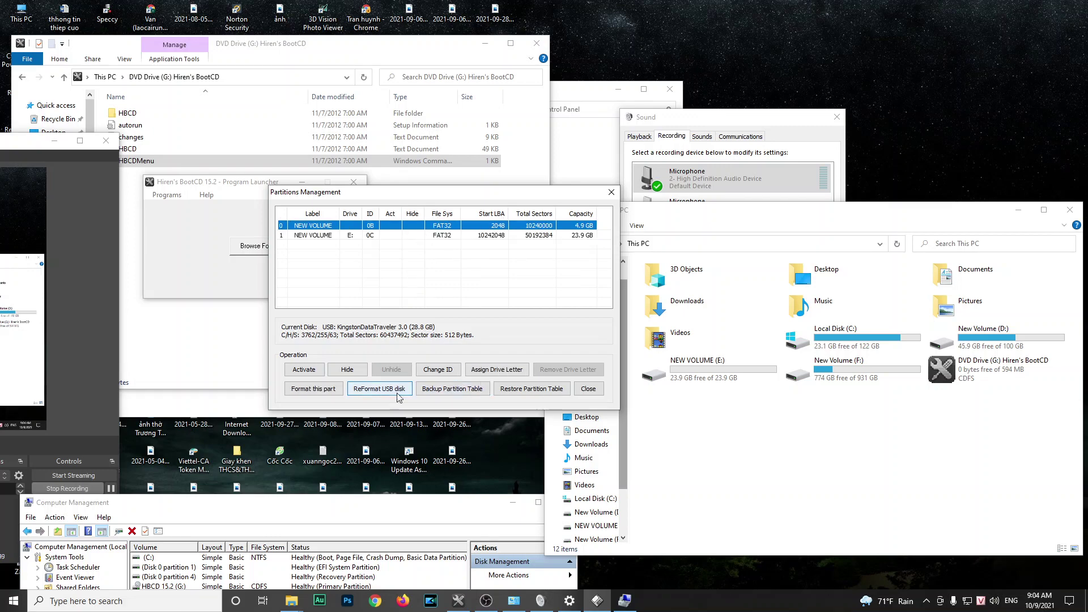
pyautogui.click(313, 389)
pyautogui.click(612, 337)
pyautogui.click(611, 192)
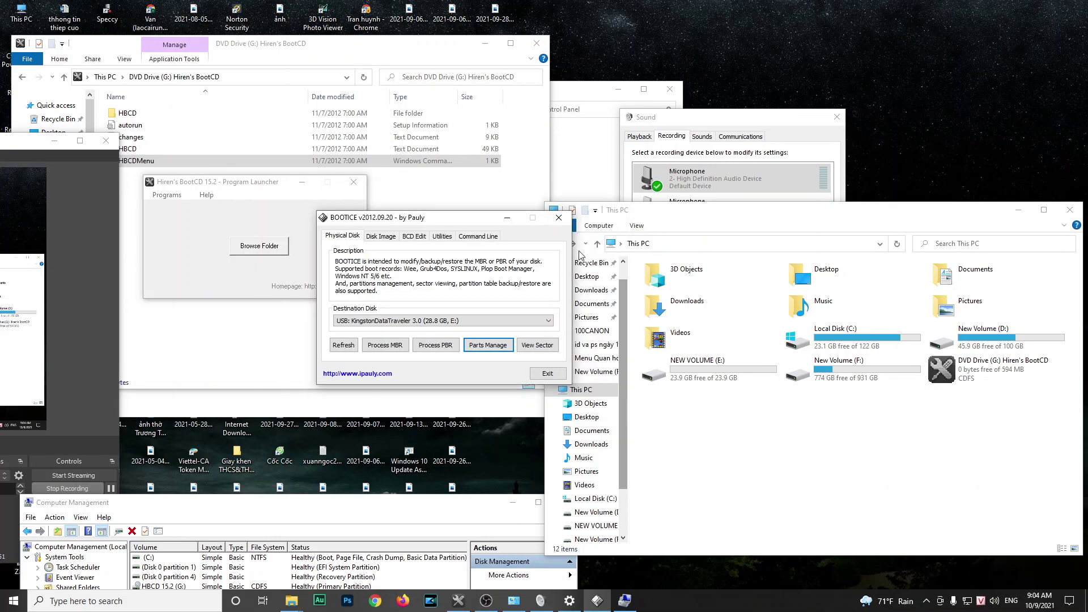
# Examine the two Disk 2 partitions in Disk Management and restore the window to its smaller size
pyautogui.click(400, 504)
pyautogui.doubleClick(355, 510)
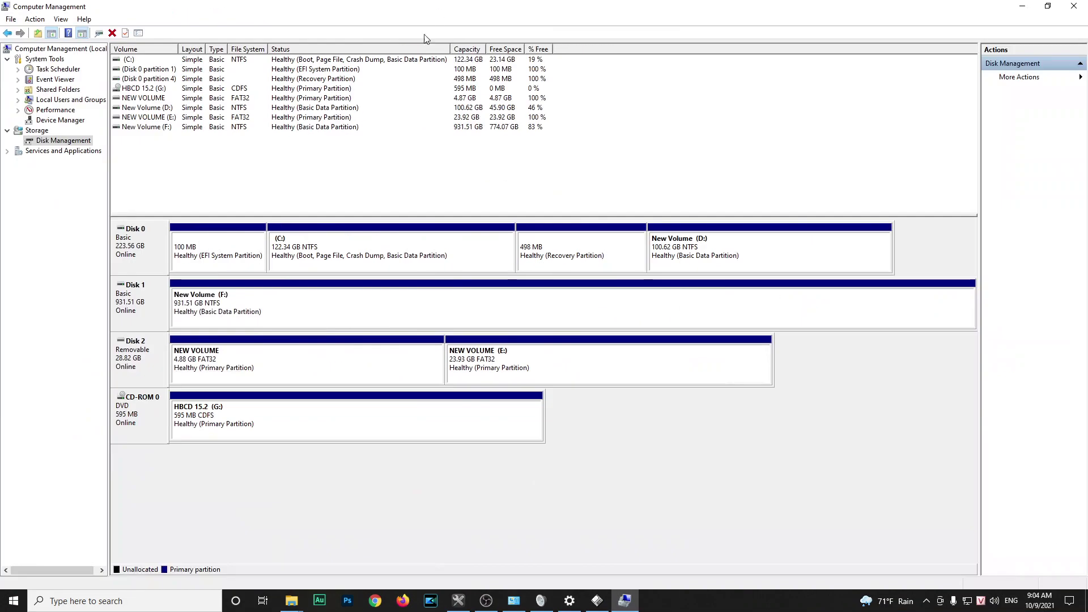
pyautogui.click(272, 374)
pyautogui.click(468, 369)
pyautogui.click(243, 371)
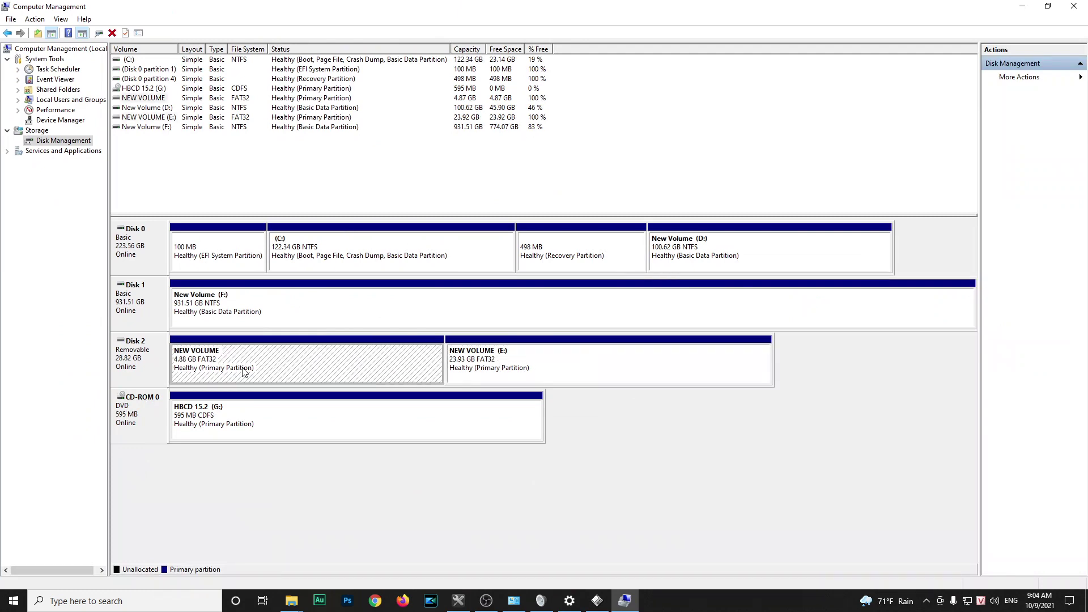
pyautogui.rightClick(243, 369)
pyautogui.press('Escape')
pyautogui.press('super+Down')
# Launch BOOTICE from the Partition / Boot / MBR programs of the Hiren's BootCD launcher and open partition management for the Kingston USB disk
pyautogui.click(558, 218)
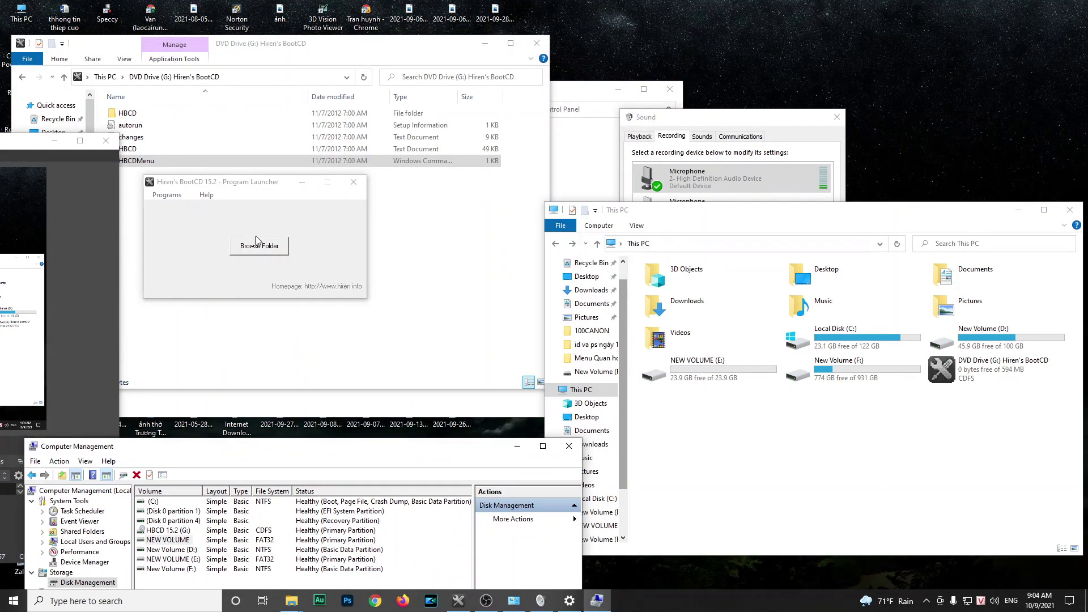
pyautogui.click(181, 207)
pyautogui.click(172, 199)
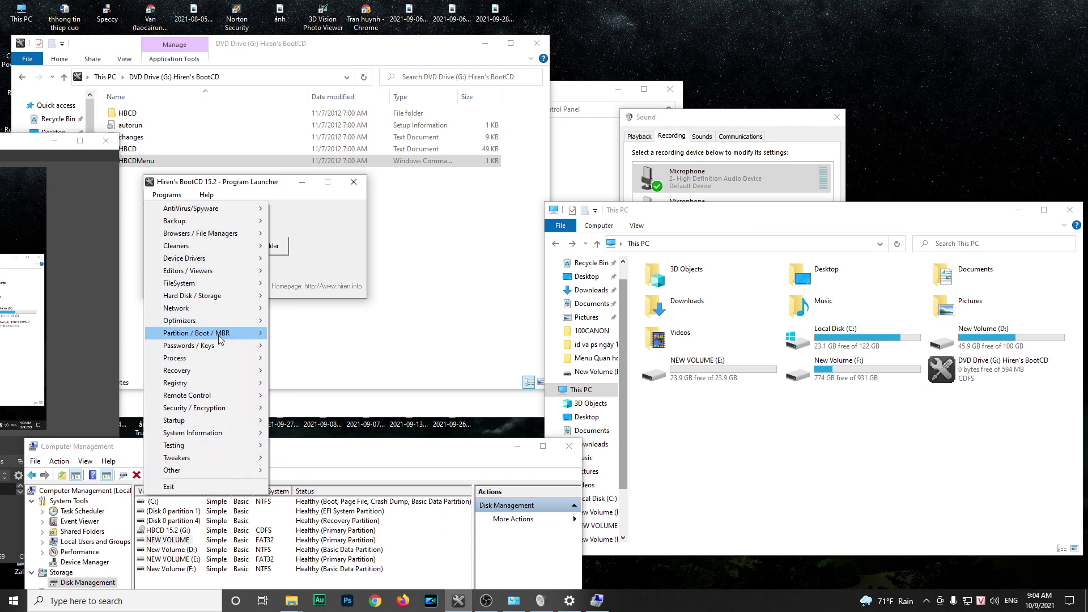
pyautogui.moveTo(221, 335)
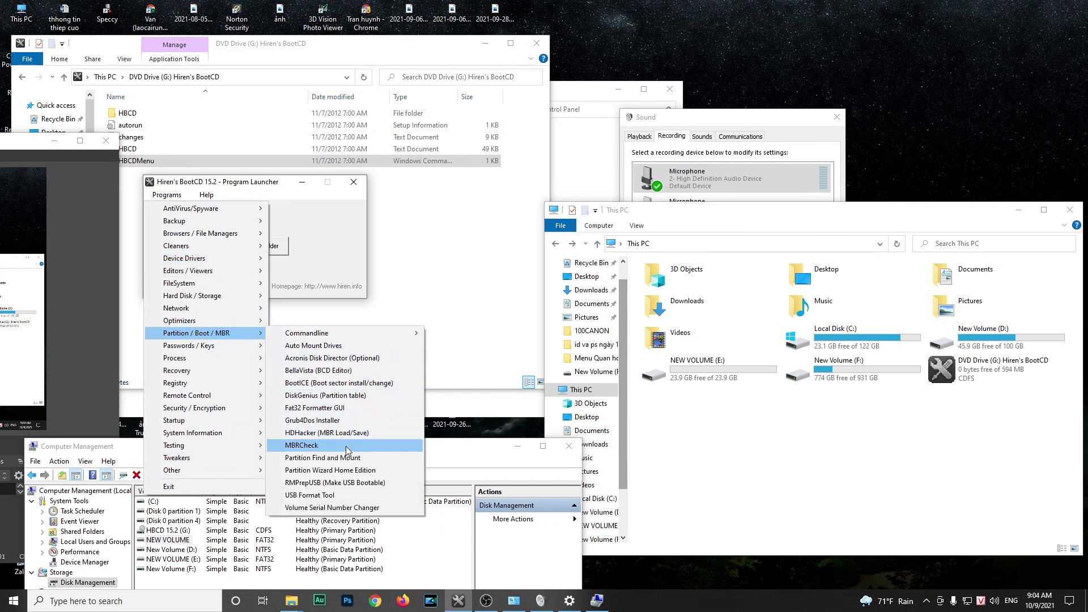
pyautogui.click(373, 384)
pyautogui.click(506, 317)
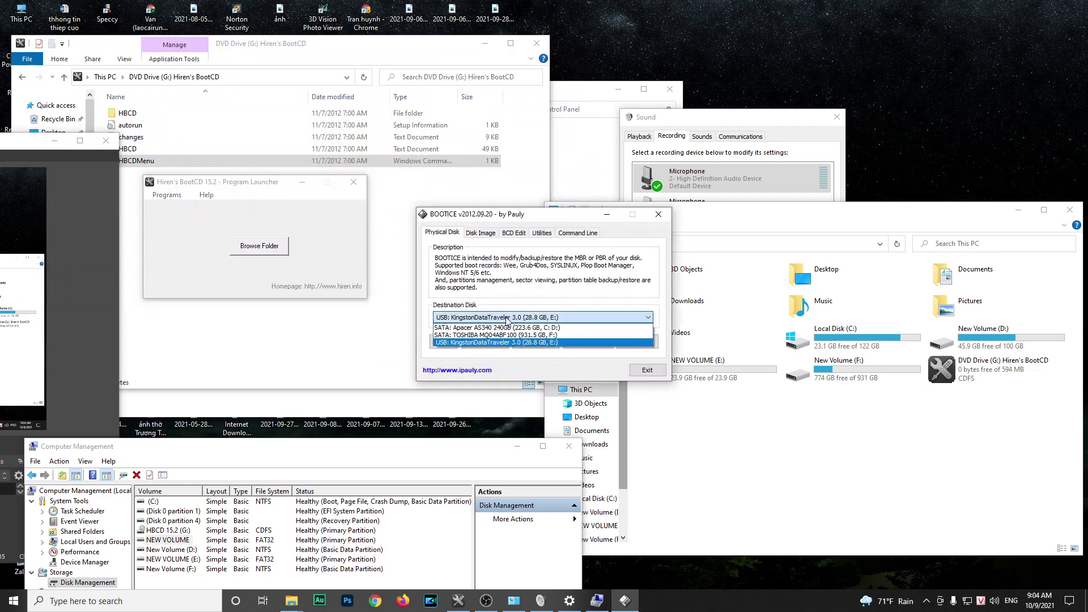
pyautogui.click(583, 342)
pyautogui.click(583, 343)
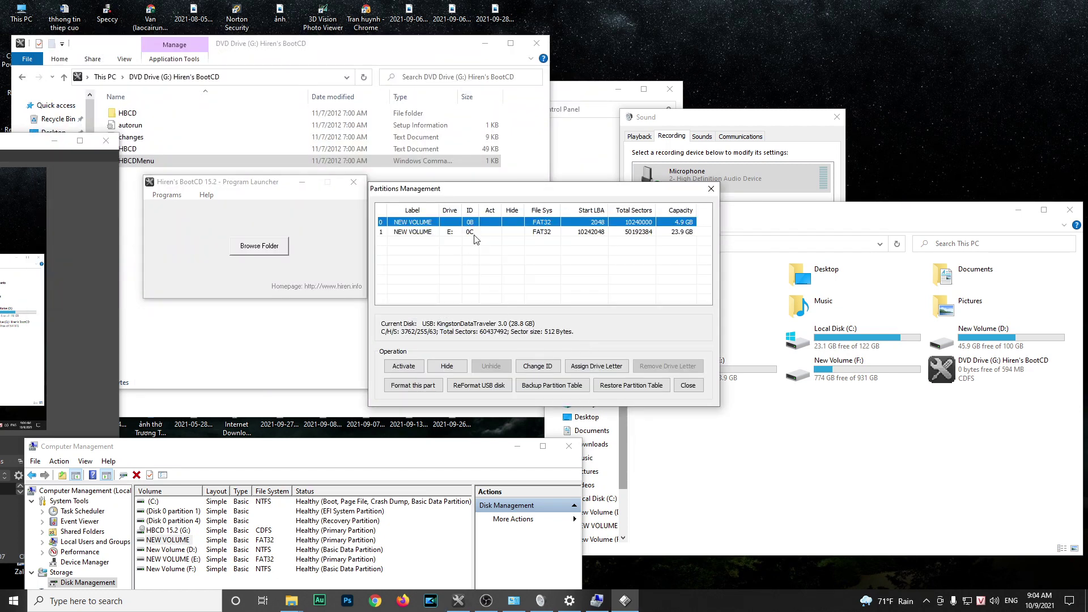
# Try to assign a drive letter to the 4.9 GB partition
pyautogui.click(596, 366)
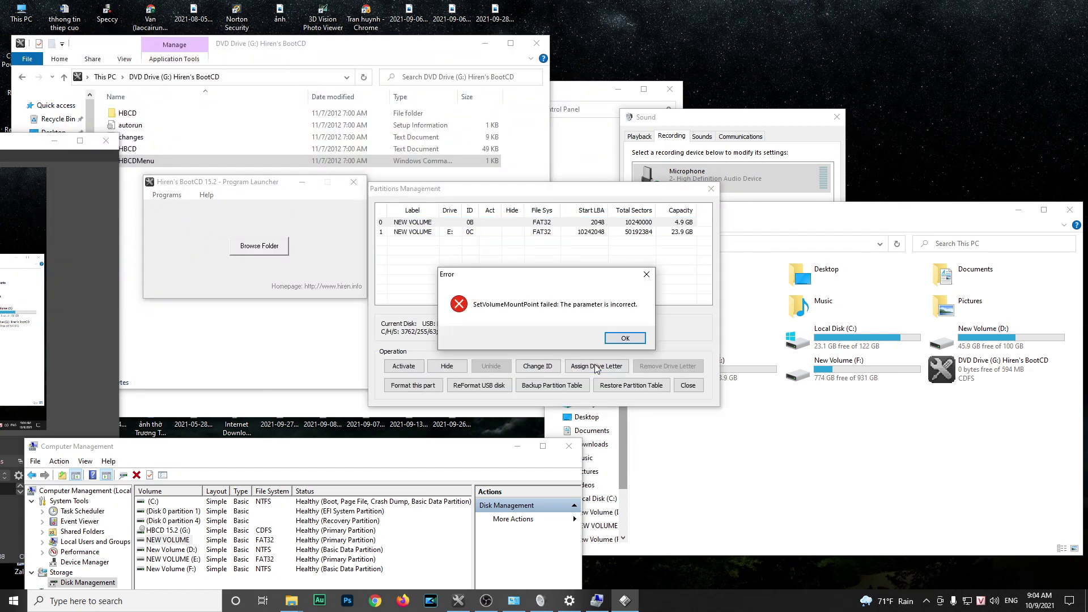
pyautogui.click(623, 339)
# Hide the 23.9 GB partition and unhide it again
pyautogui.click(459, 232)
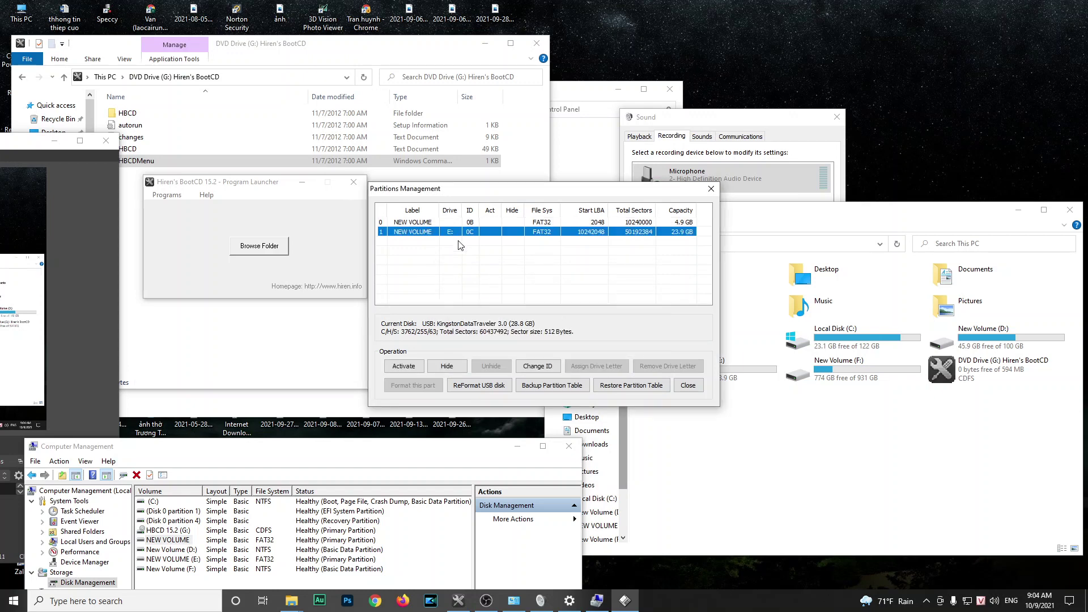
pyautogui.click(446, 366)
pyautogui.click(586, 339)
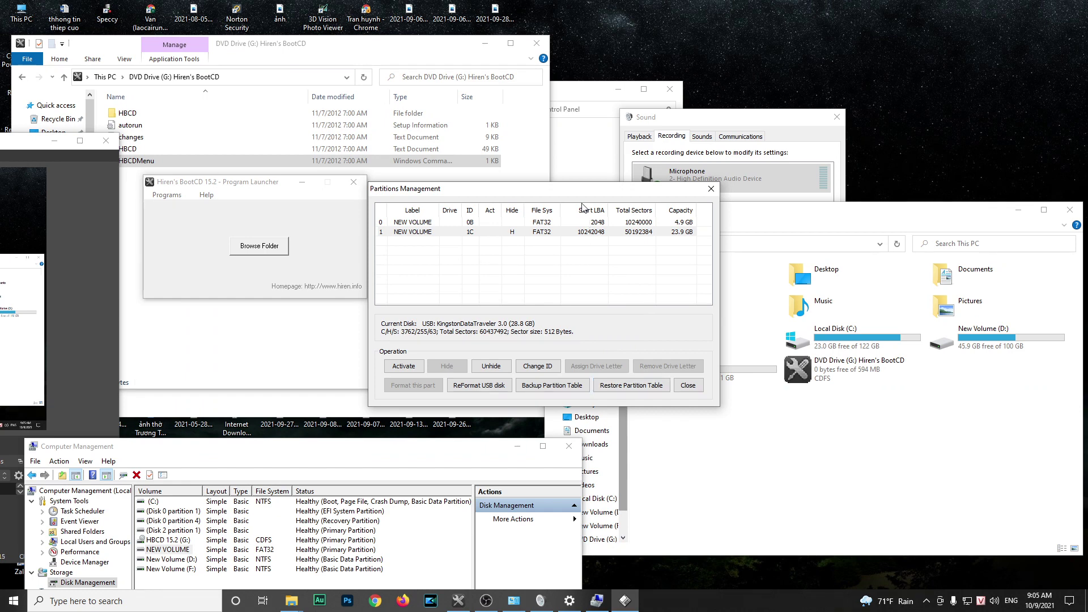
pyautogui.moveTo(402, 188); pyautogui.dragTo(209, 186)
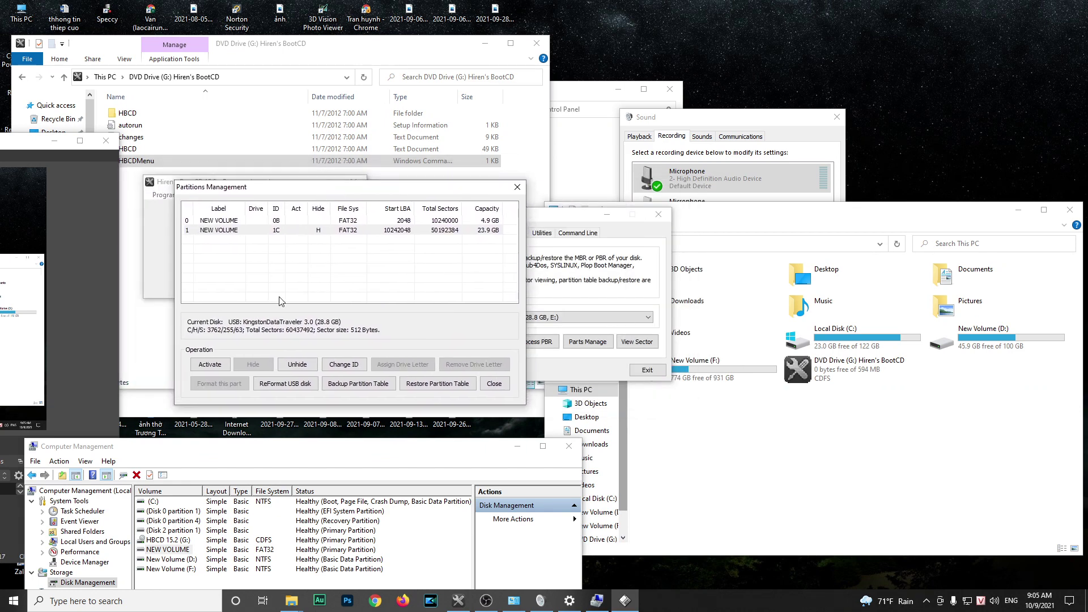
pyautogui.click(297, 364)
pyautogui.click(577, 340)
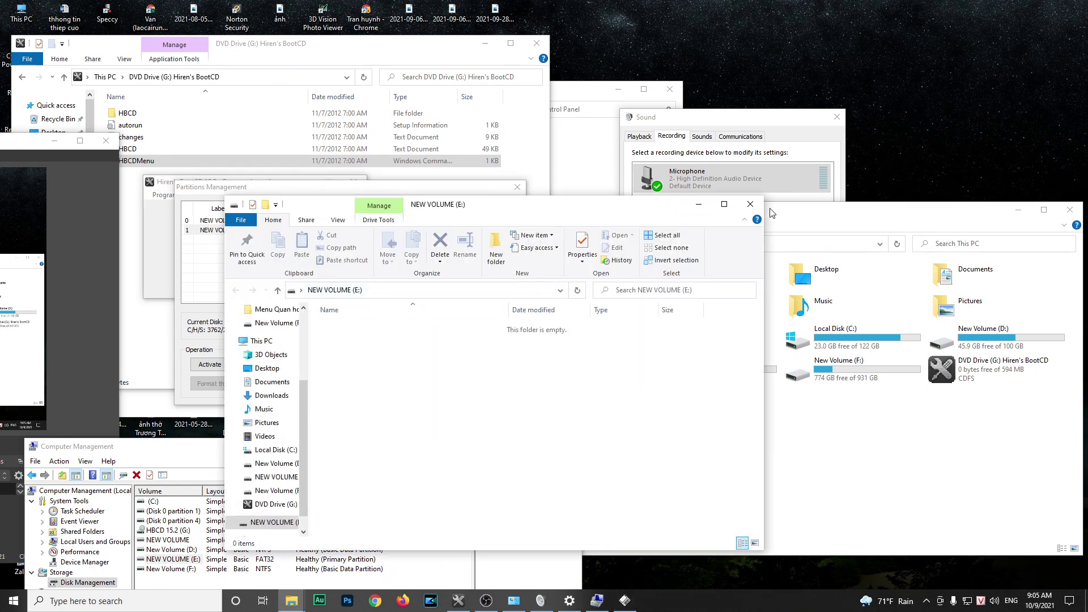
# Hide the 4.9 GB partition, unhide it again and close the drive's Explorer window
pyautogui.click(336, 238)
pyautogui.click(221, 220)
pyautogui.click(253, 364)
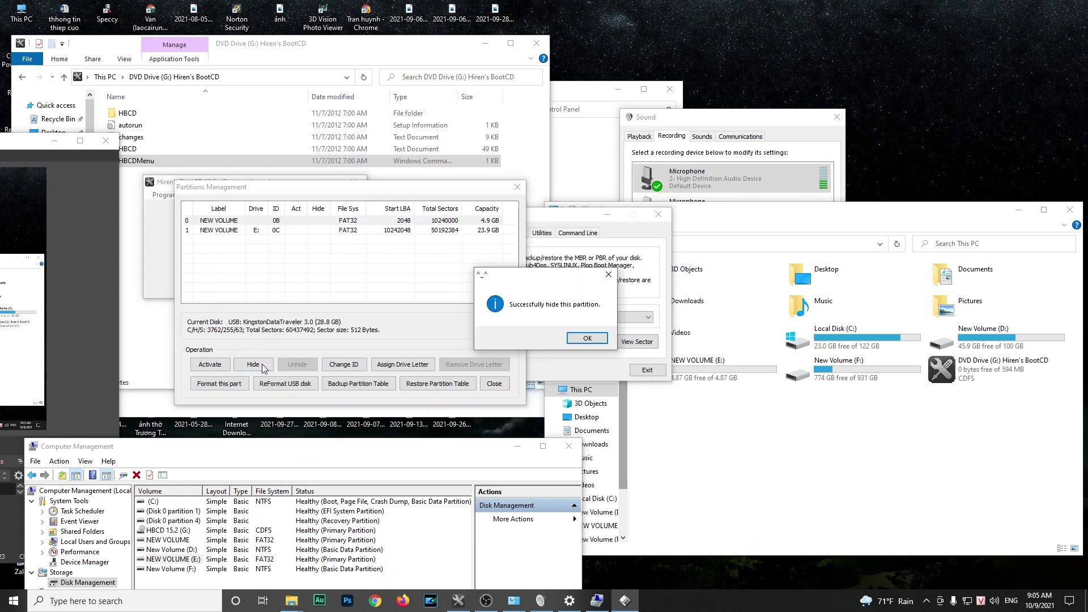
pyautogui.click(584, 339)
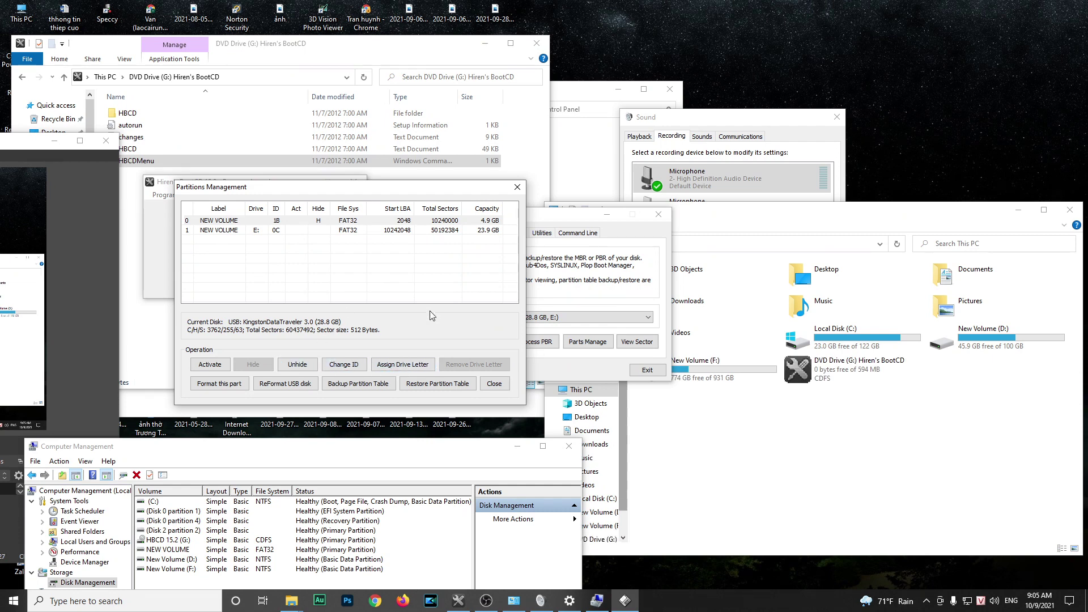
pyautogui.click(358, 223)
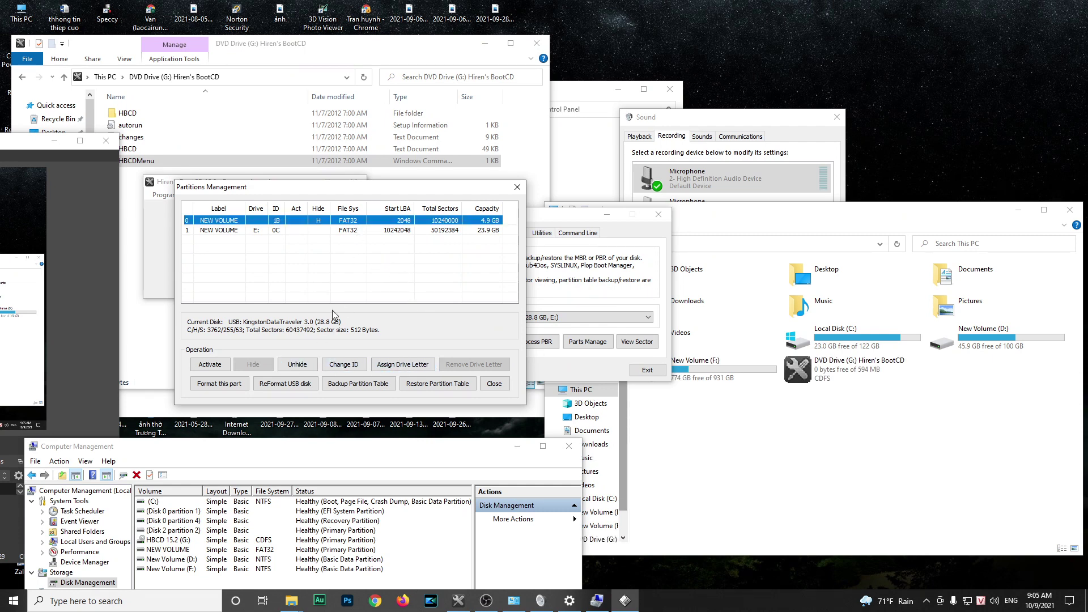
pyautogui.click(299, 366)
pyautogui.click(591, 338)
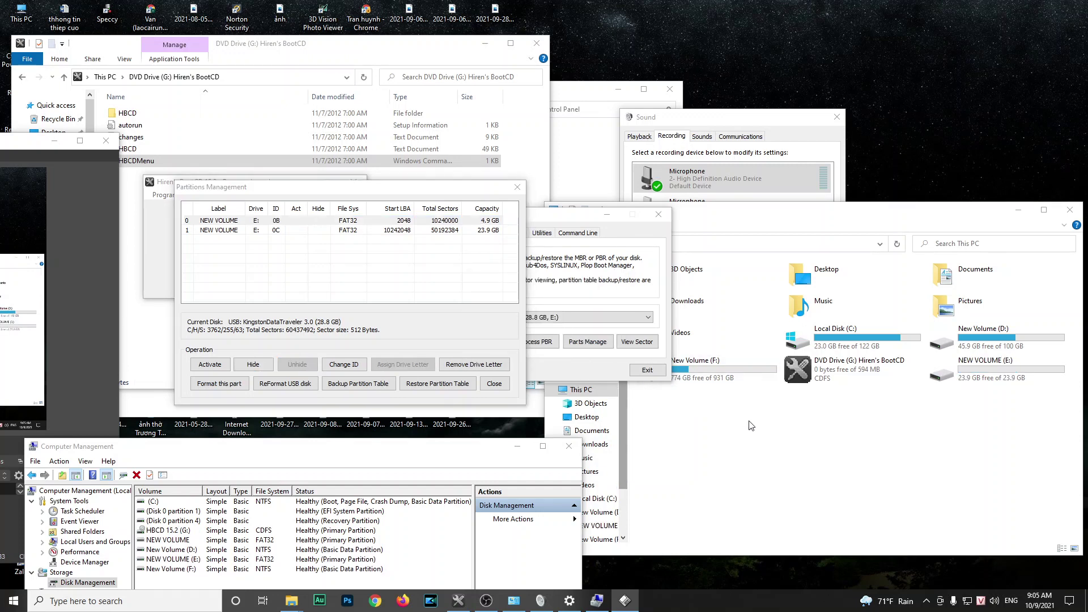
pyautogui.click(752, 209)
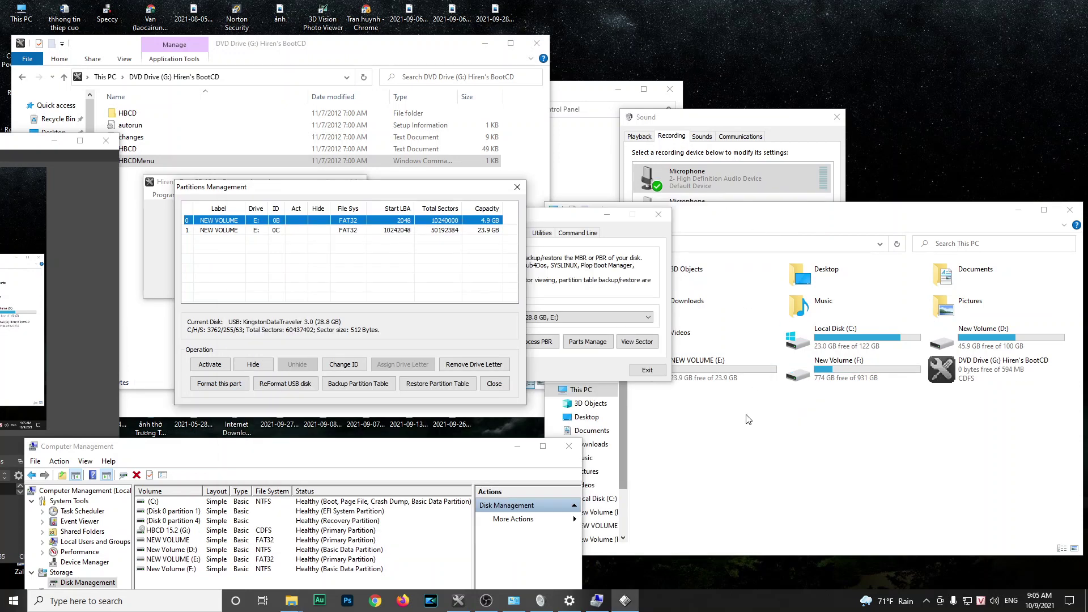
pyautogui.click(285, 231)
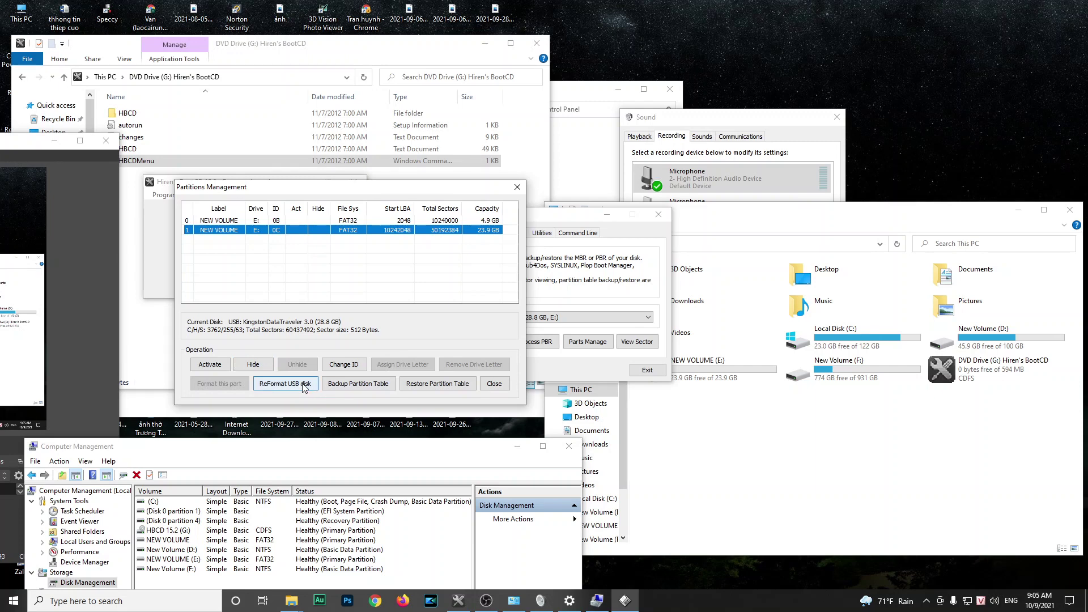
pyautogui.click(438, 384)
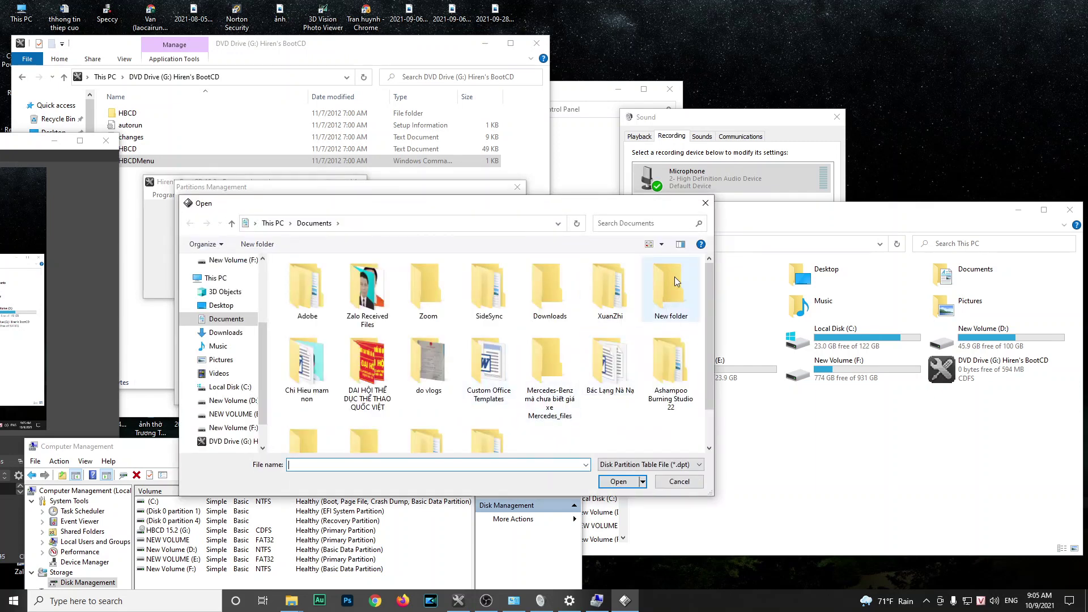
pyautogui.click(705, 203)
# Repartition and format the USB disk in USB-HDD multi-partition mode with FAT32 partitions of 5000 MB and 24508 MB, aligned to 2048 sectors
pyautogui.click(292, 384)
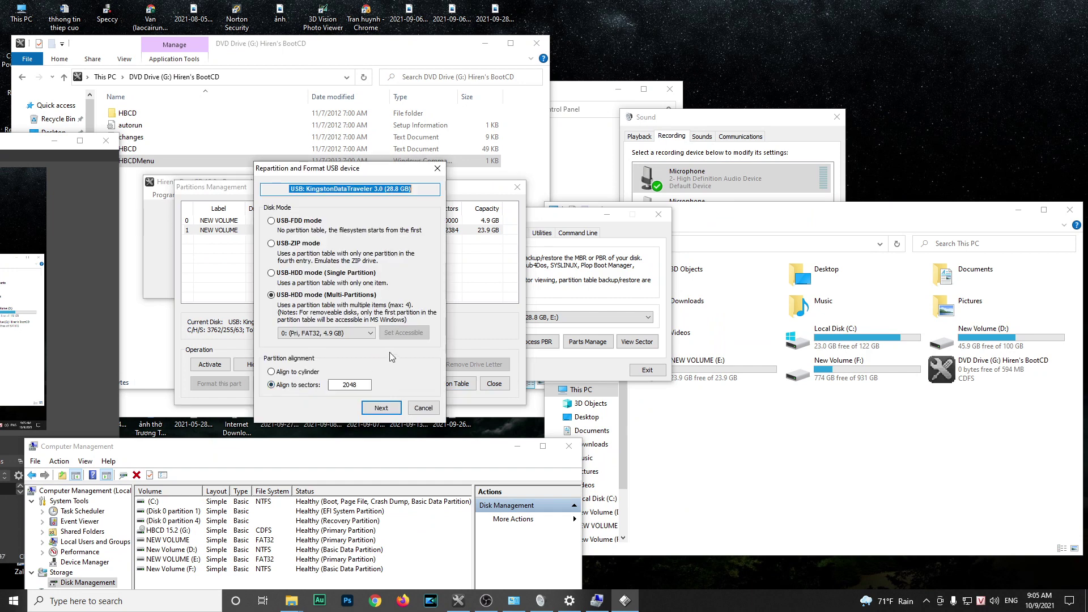
pyautogui.click(381, 409)
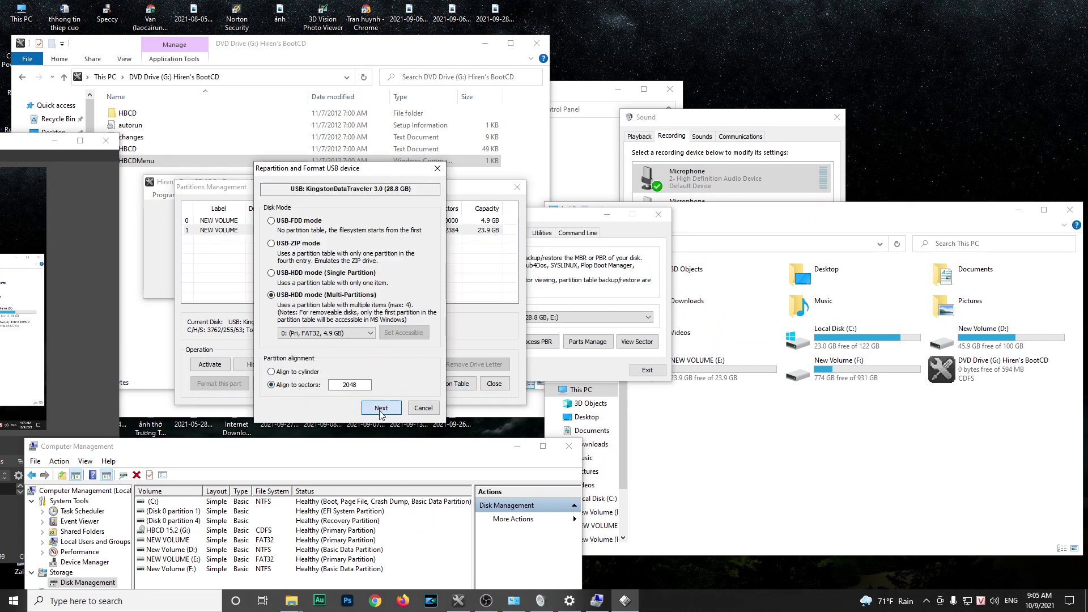
pyautogui.click(404, 374)
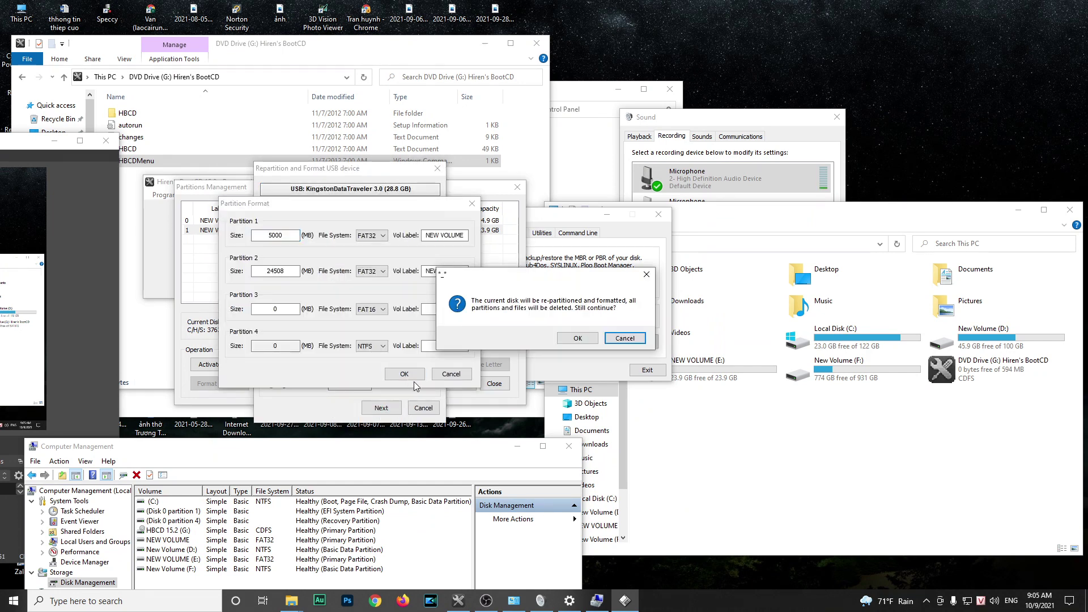
pyautogui.click(577, 339)
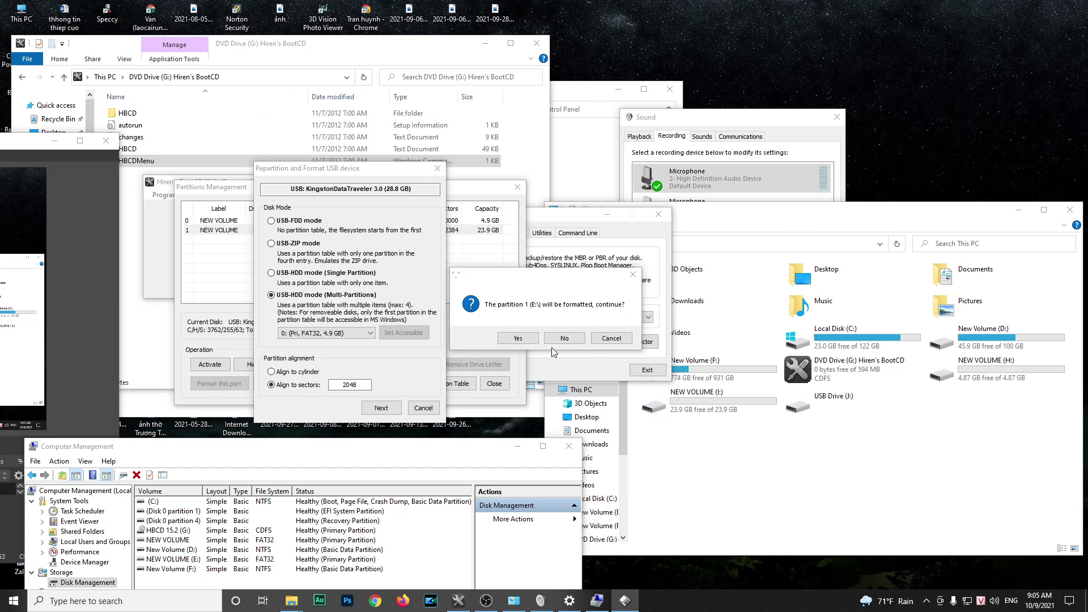
pyautogui.click(533, 343)
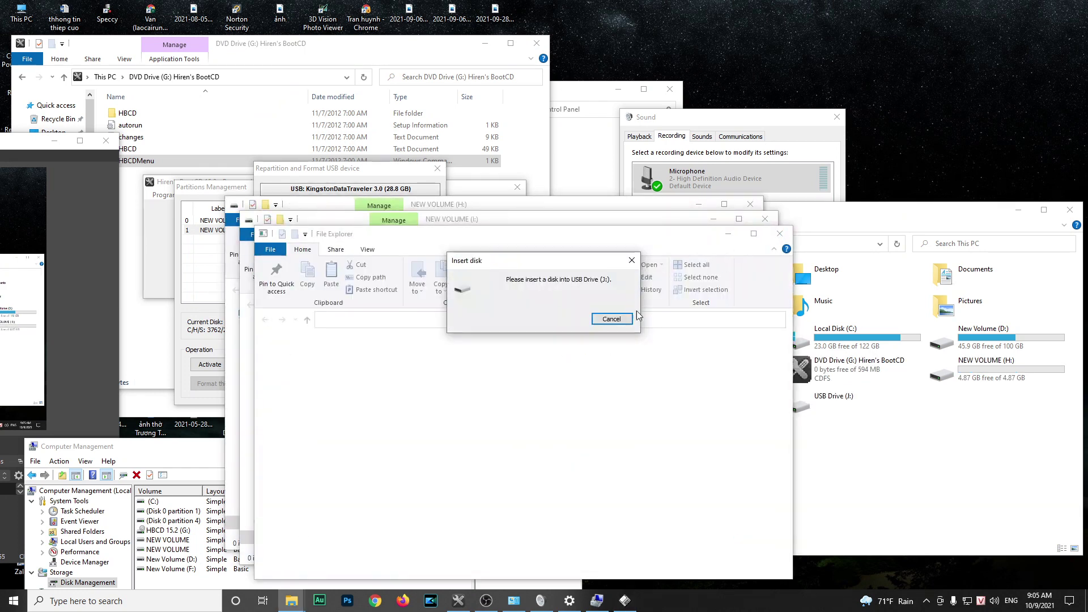
pyautogui.click(612, 318)
pyautogui.click(765, 218)
pyautogui.click(754, 208)
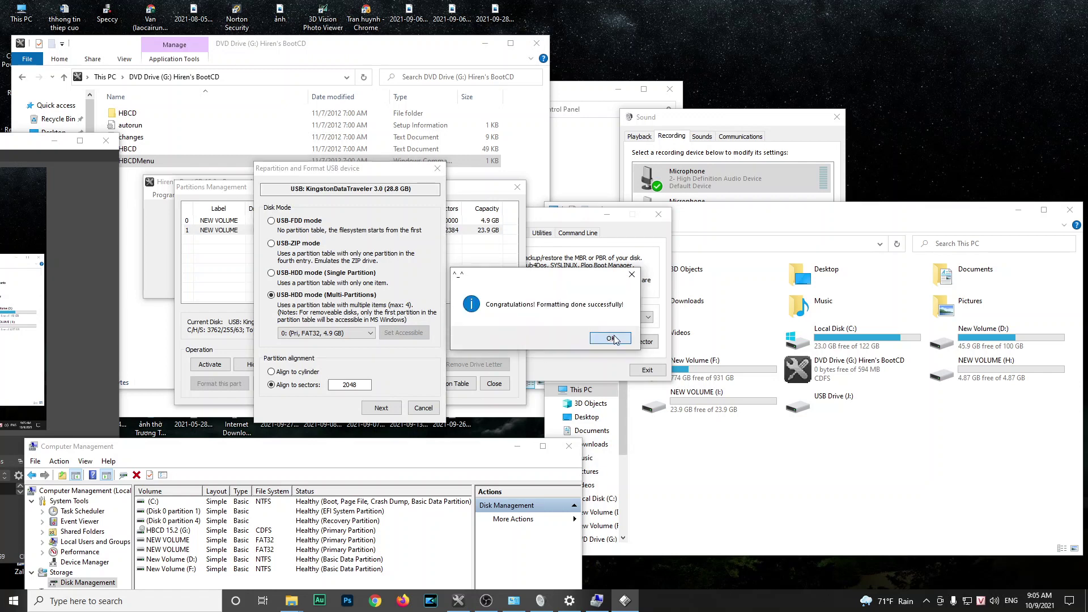
pyautogui.click(592, 338)
pyautogui.click(277, 241)
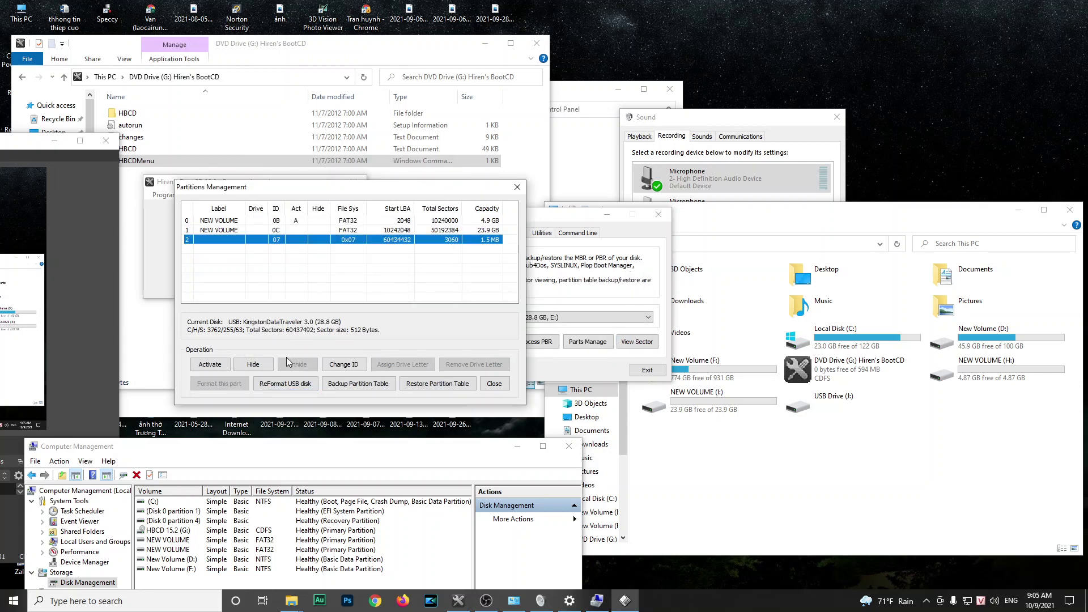
pyautogui.click(306, 386)
pyautogui.click(424, 408)
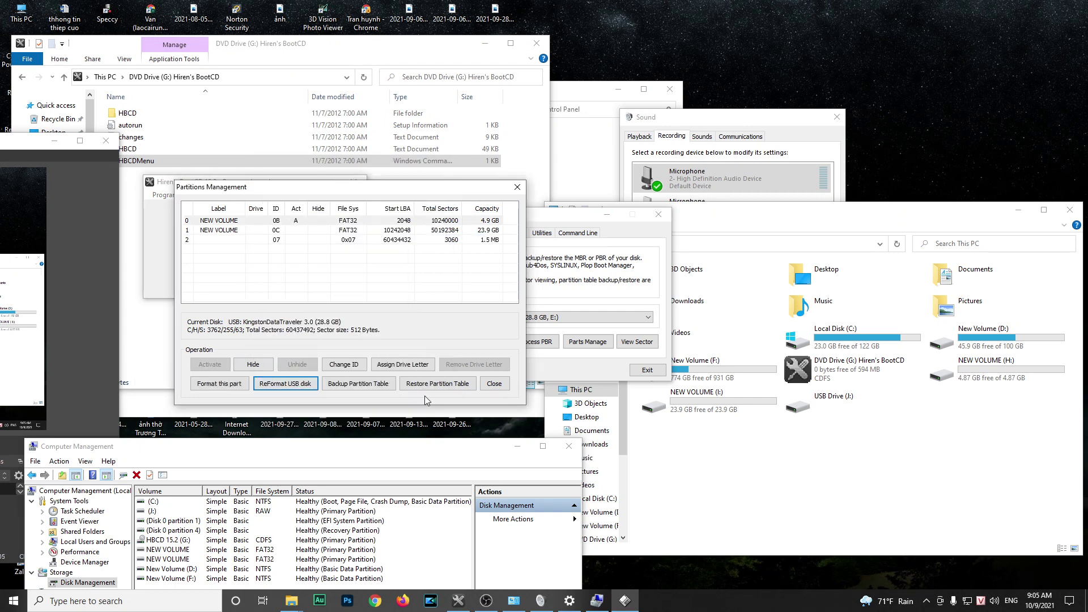
# Reformat the USB disk in USB-HDD multi-partition mode with 5000 MB, 24508 MB and 1 MB partitions, dismissing the format prompts and Explorer windows
pyautogui.click(275, 239)
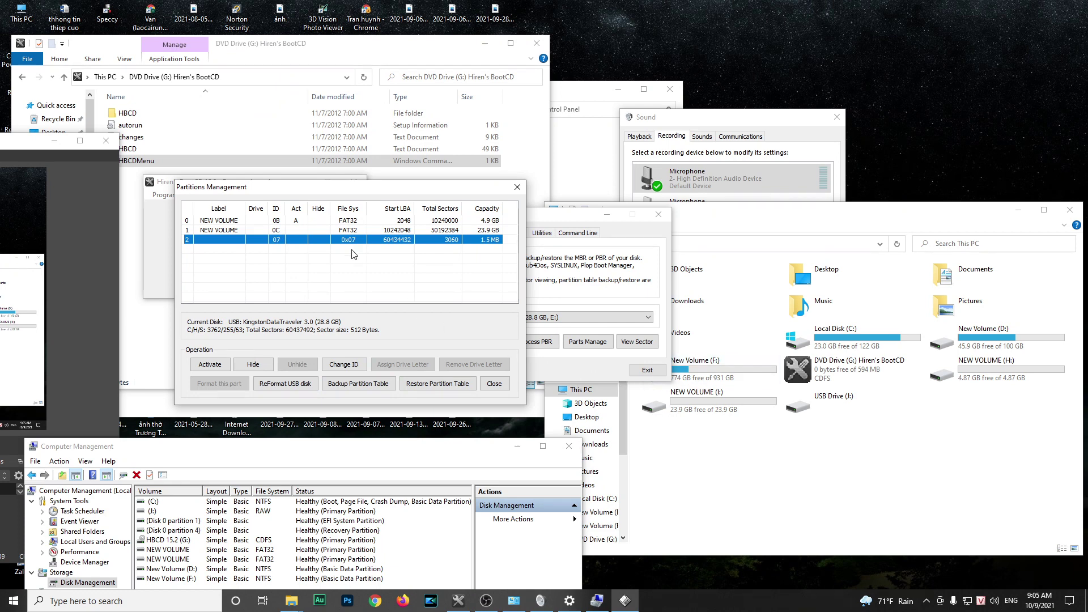
pyautogui.click(288, 384)
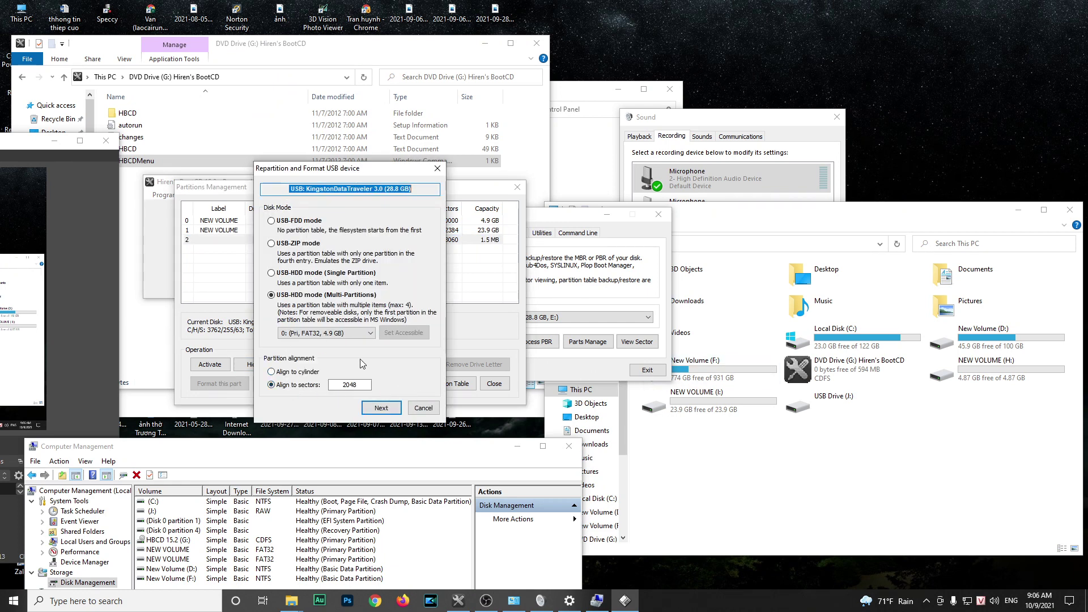
pyautogui.click(397, 409)
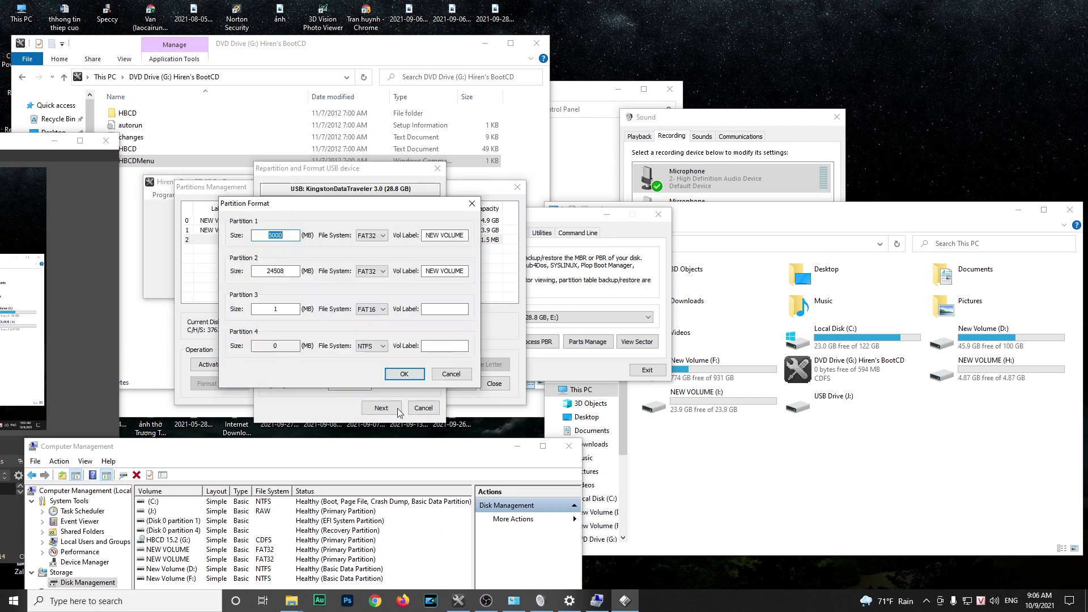
pyautogui.click(405, 374)
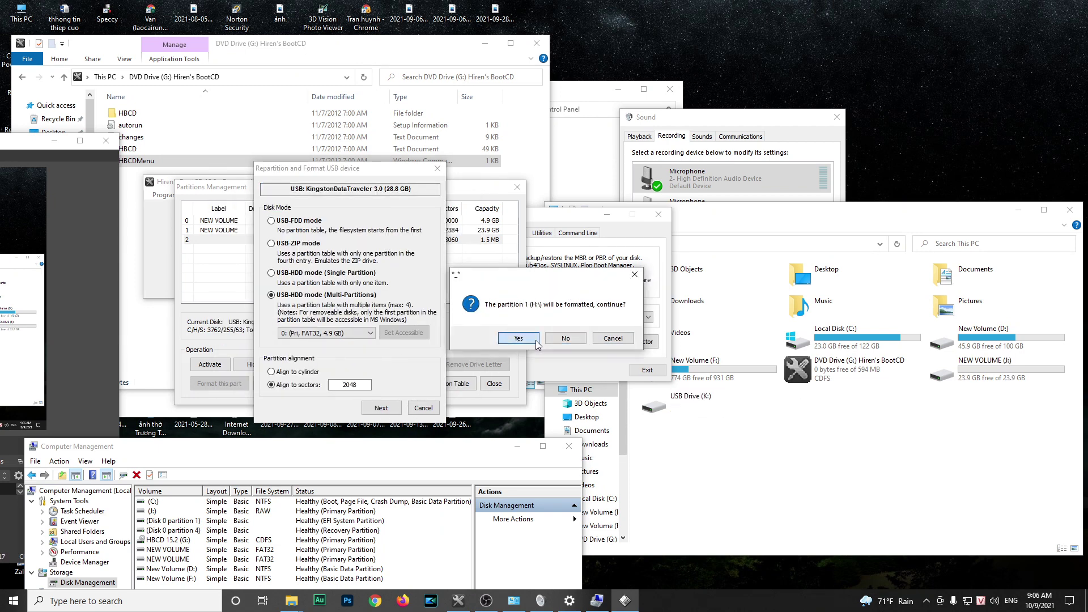
pyautogui.click(535, 339)
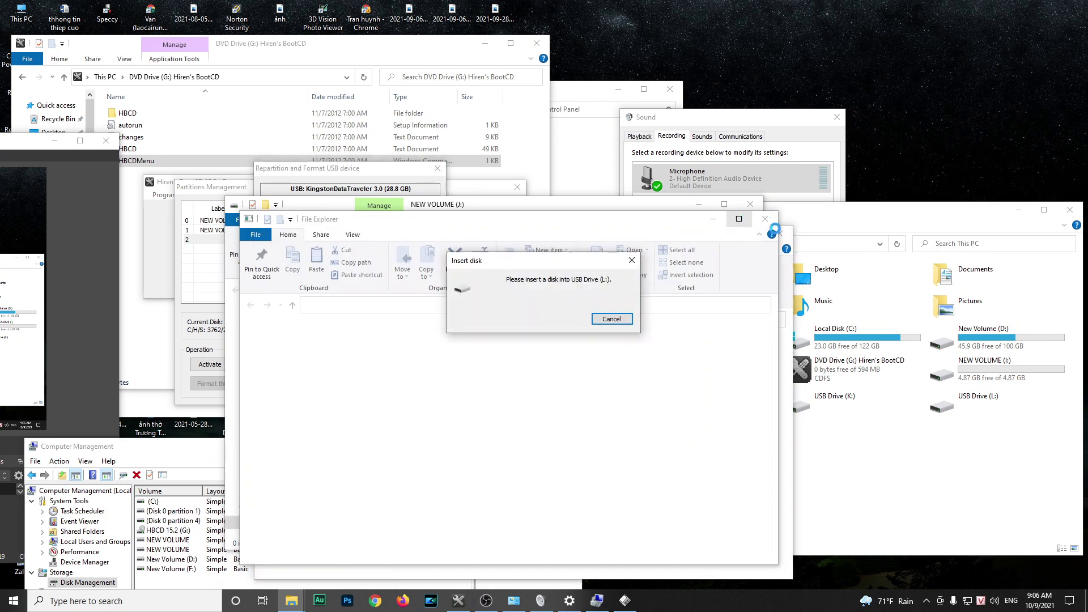
pyautogui.click(621, 319)
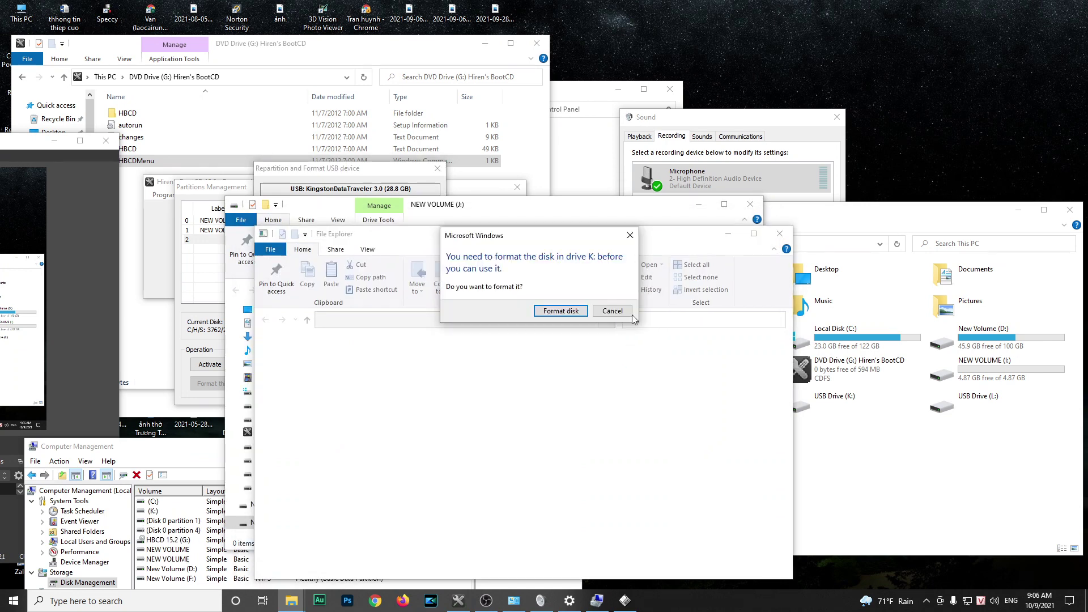
pyautogui.click(611, 322)
pyautogui.click(627, 344)
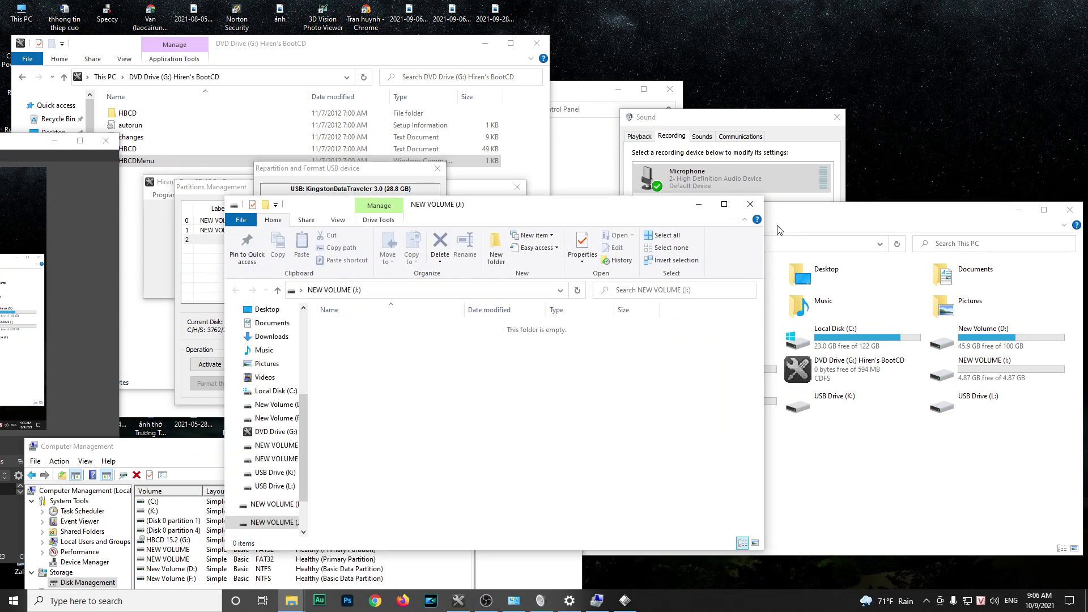
pyautogui.click(750, 204)
pyautogui.click(608, 315)
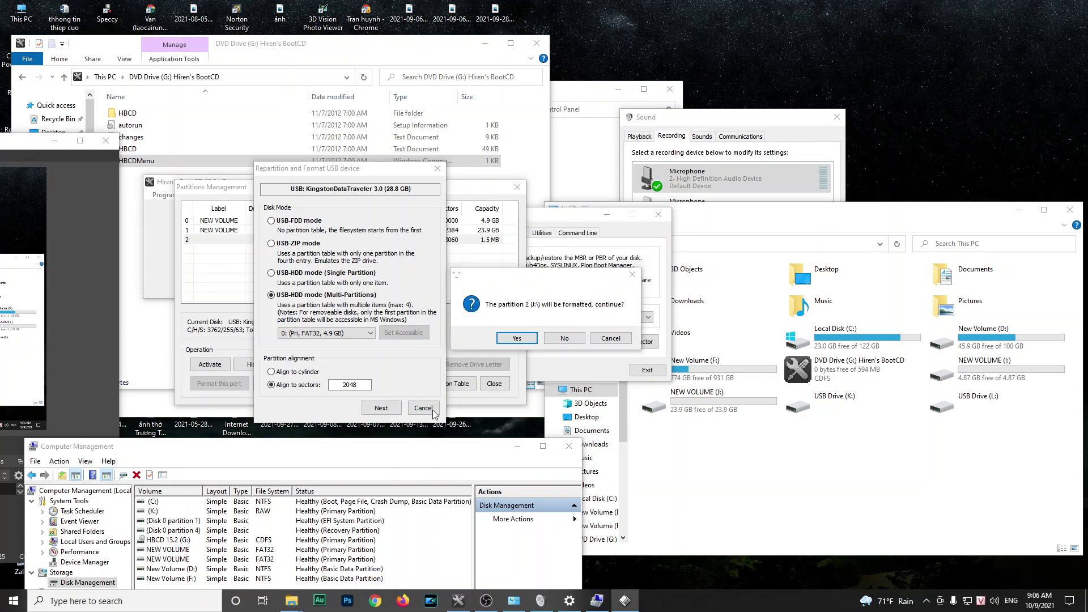
pyautogui.click(517, 337)
pyautogui.click(593, 341)
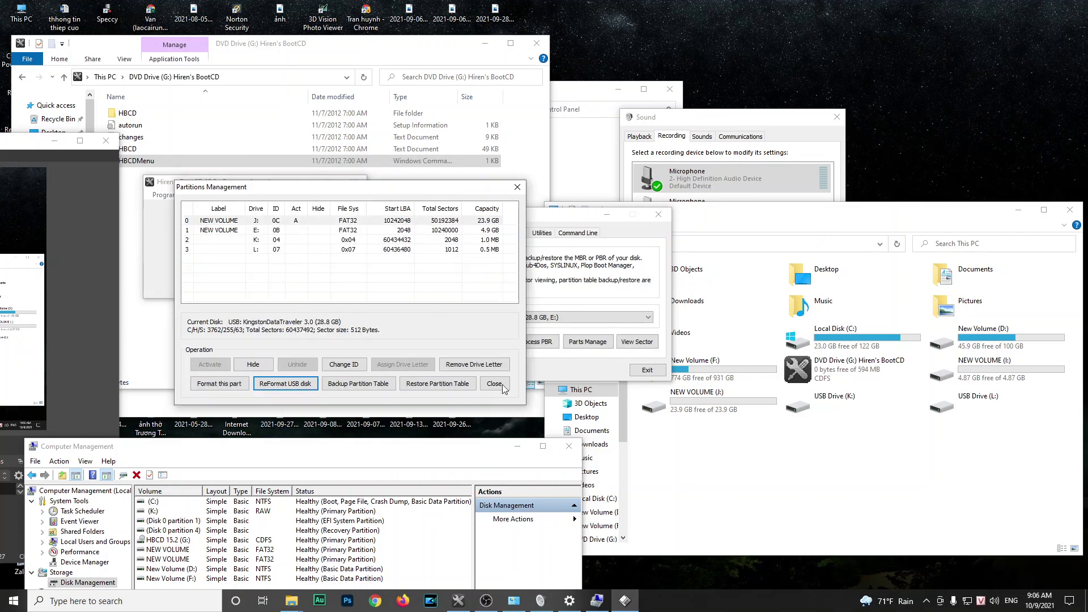
# Select the 0.5 MB partition, close Partitions Management and exit BOOTICE
pyautogui.click(242, 251)
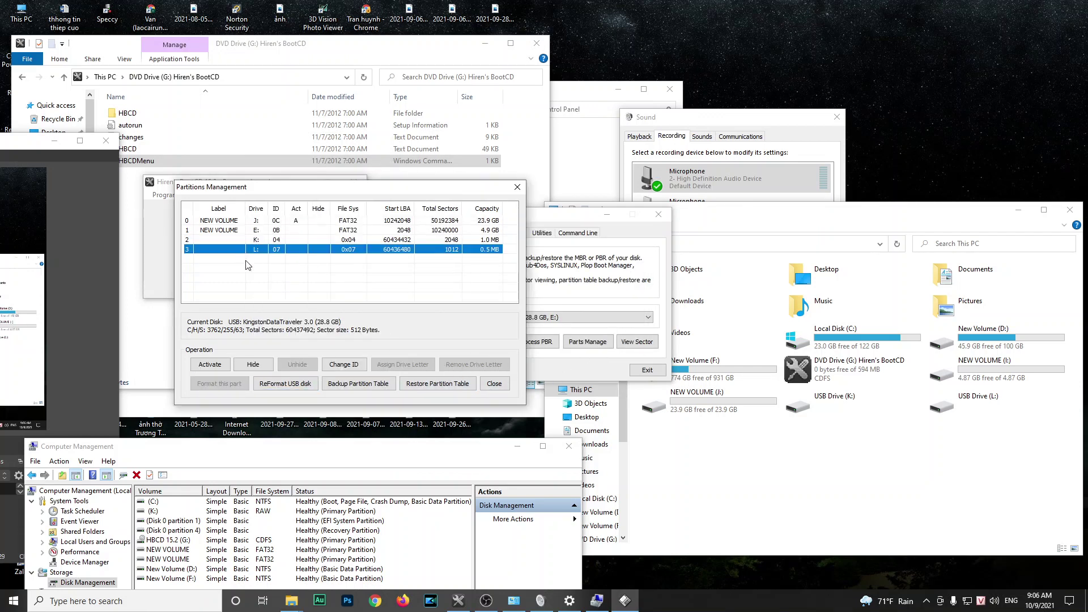
pyautogui.click(495, 385)
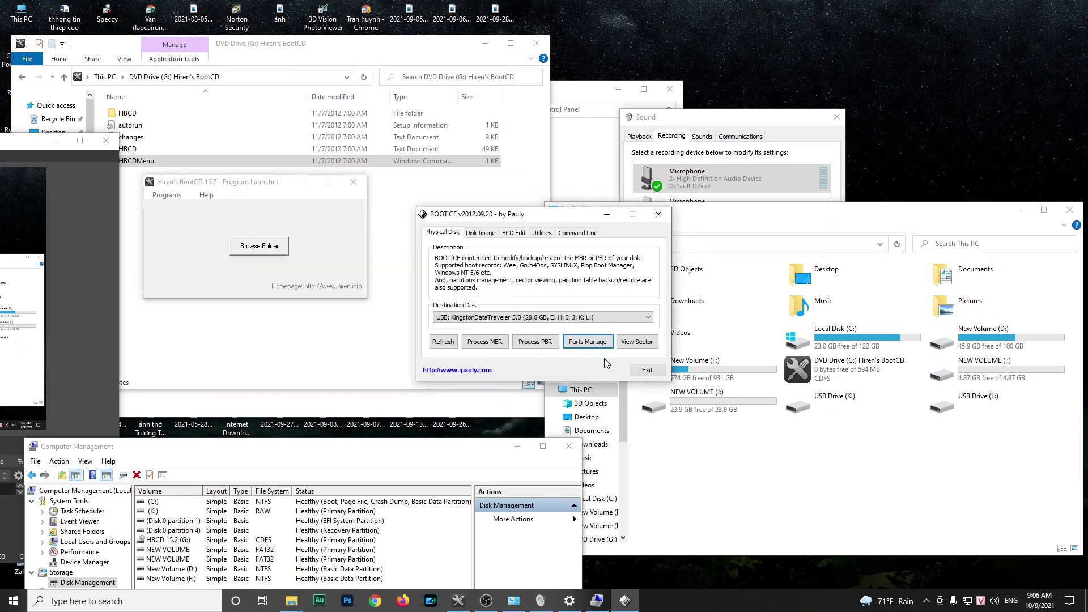
pyautogui.click(648, 370)
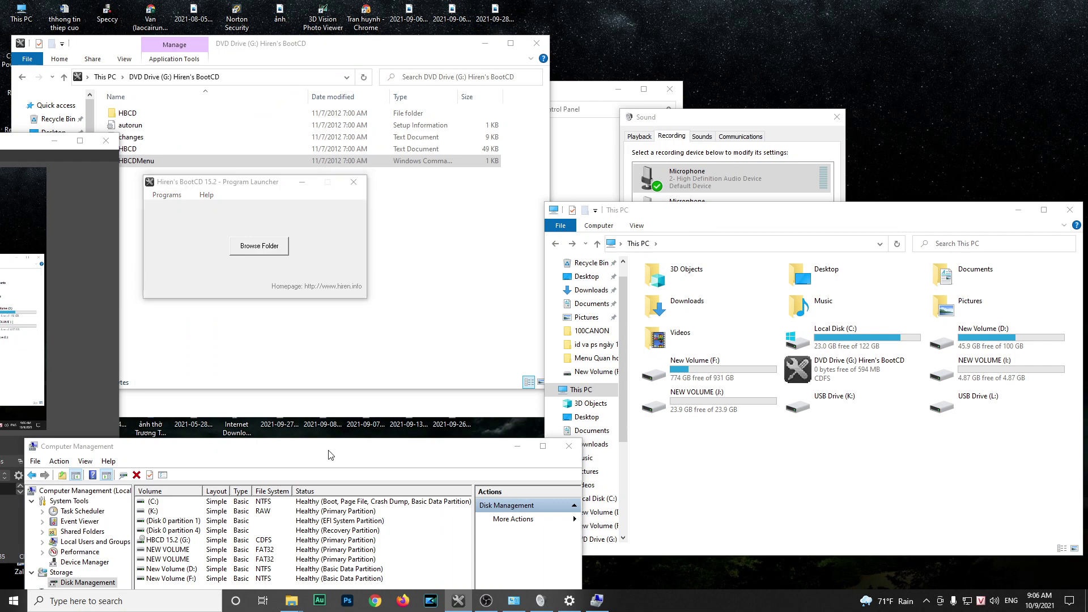
# Maximize Computer Management and delete the 4.88 GB FAT32 volume on Disk 2
pyautogui.doubleClick(286, 347)
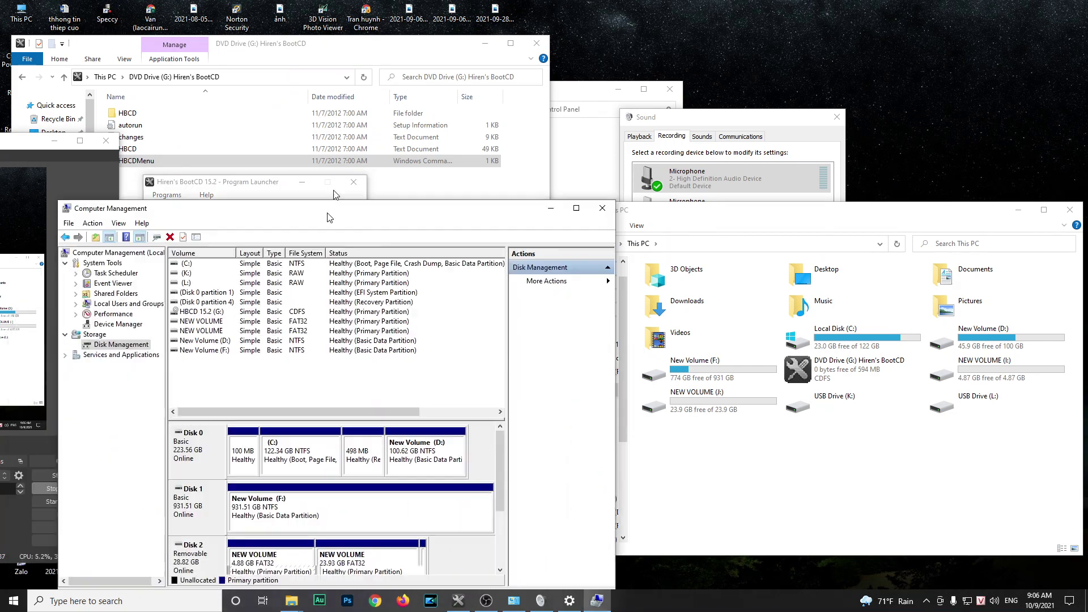
pyautogui.click(648, 371)
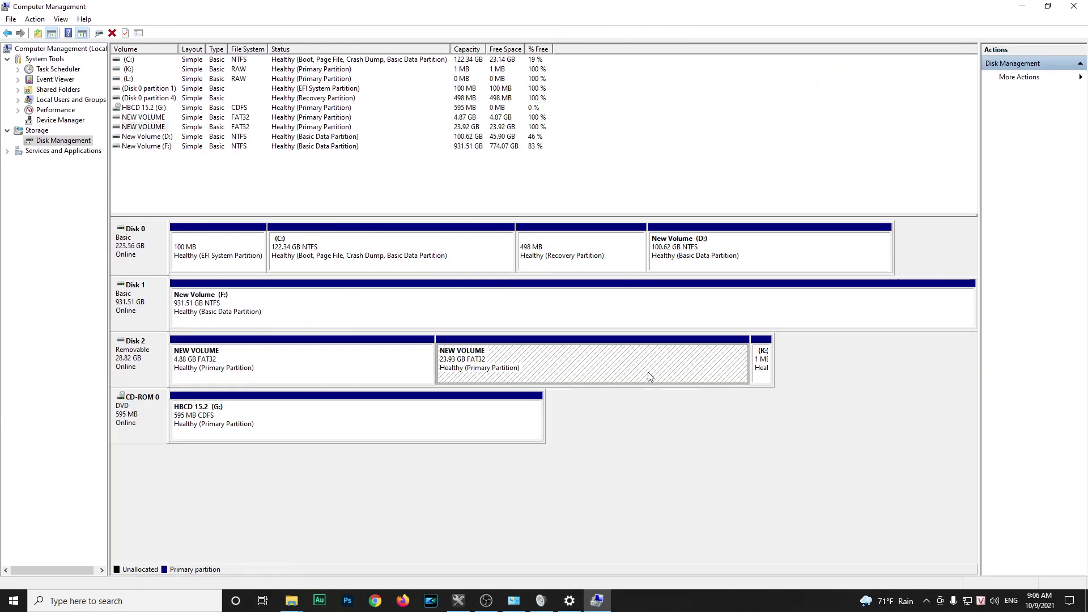
pyautogui.click(227, 375)
pyautogui.rightClick(289, 373)
pyautogui.click(294, 370)
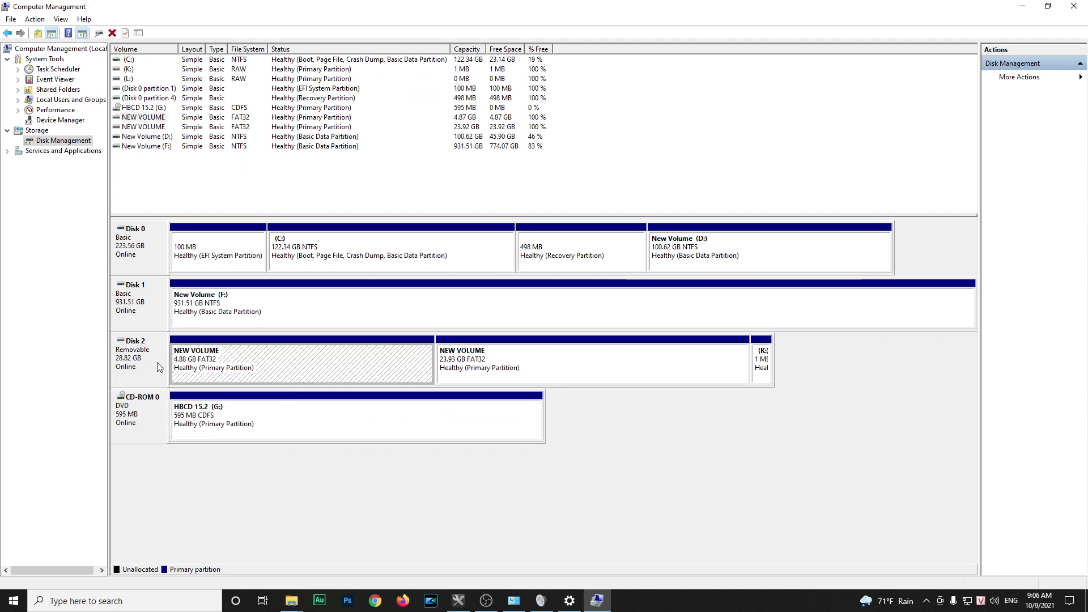
pyautogui.rightClick(290, 364)
pyautogui.click(379, 373)
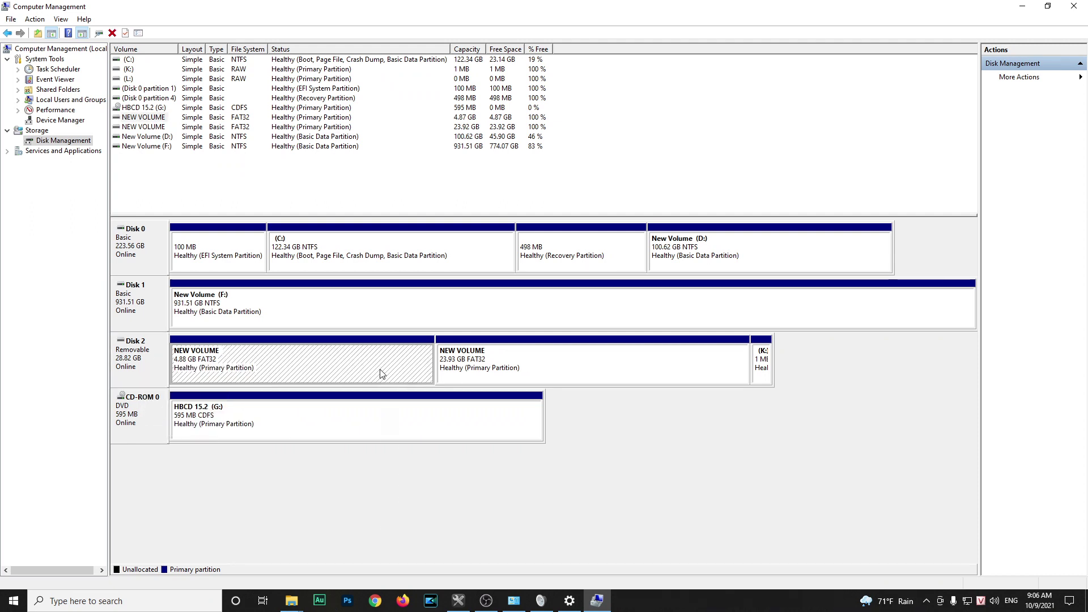
pyautogui.rightClick(378, 369)
pyautogui.click(413, 472)
pyautogui.click(577, 344)
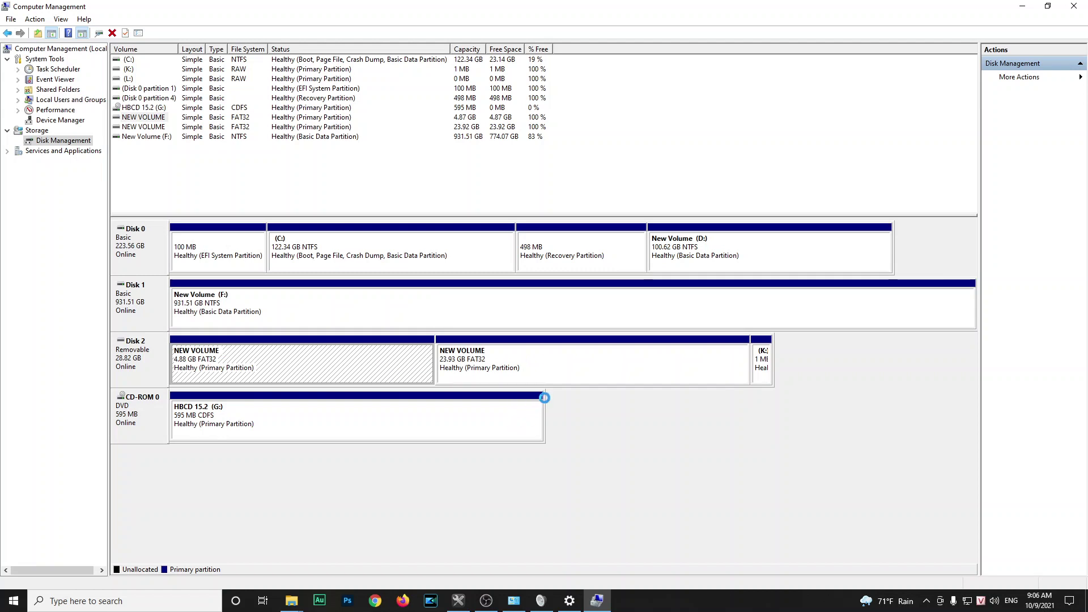
# Delete the 23.93 GB FAT32 volume and the 1 MB K: volume on Disk 2
pyautogui.rightClick(529, 371)
pyautogui.click(584, 486)
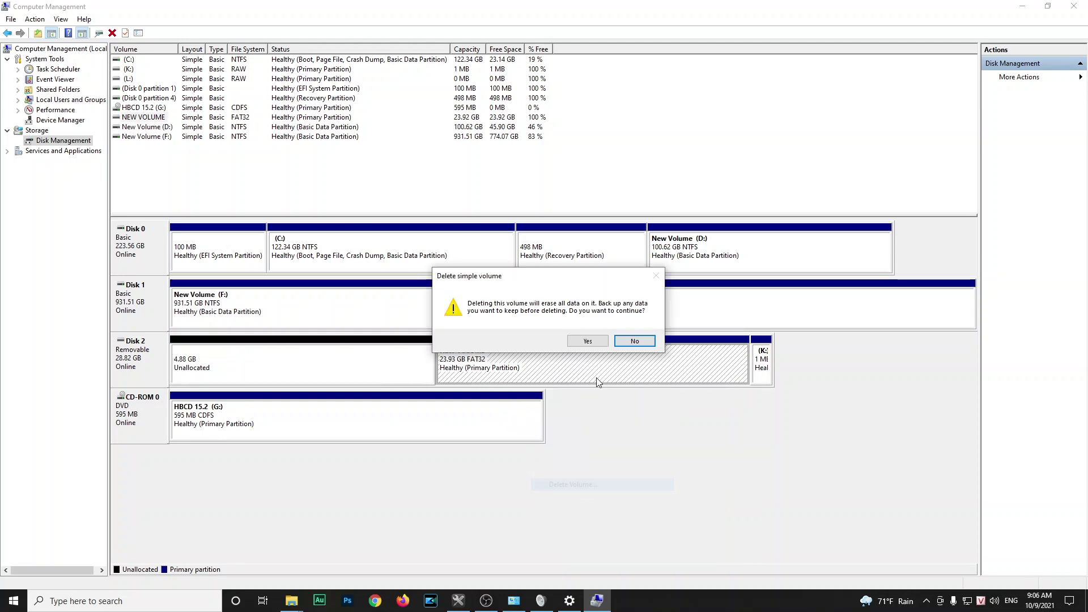
pyautogui.click(602, 342)
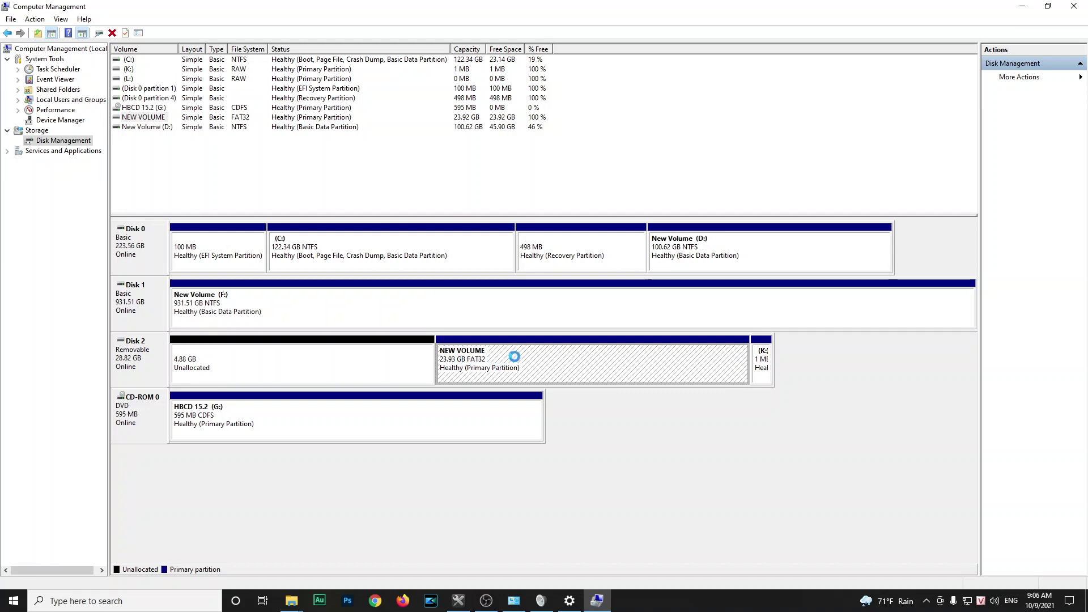
pyautogui.rightClick(754, 364)
pyautogui.click(796, 477)
pyautogui.click(627, 342)
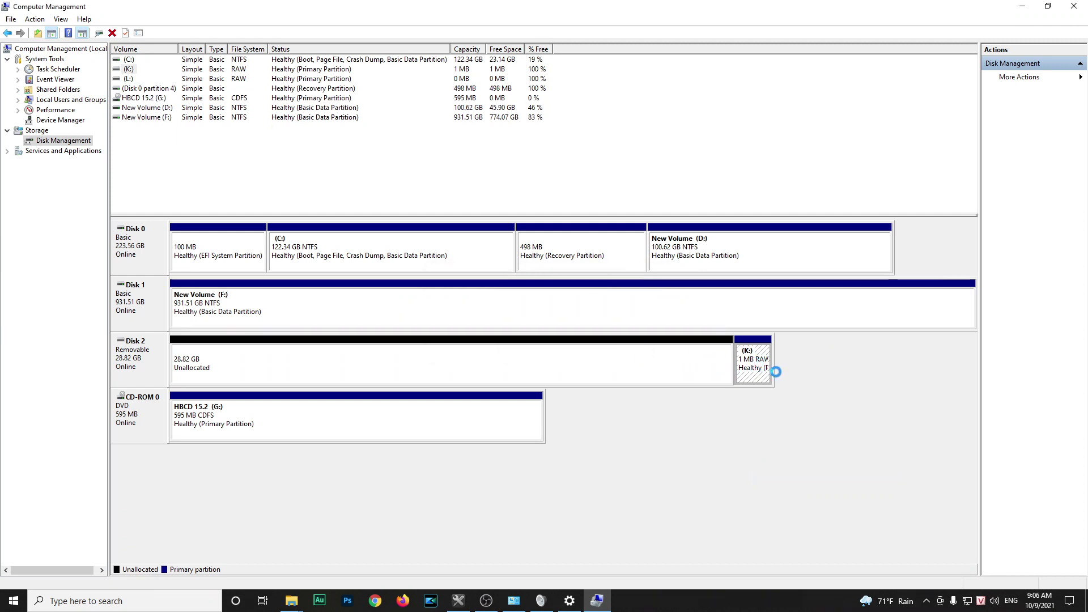
# Create a FAT32 simple volume across all unallocated space on Disk 2 with drive letter E, then restore the window and close the new drive's Explorer window
pyautogui.rightClick(587, 374)
pyautogui.click(614, 377)
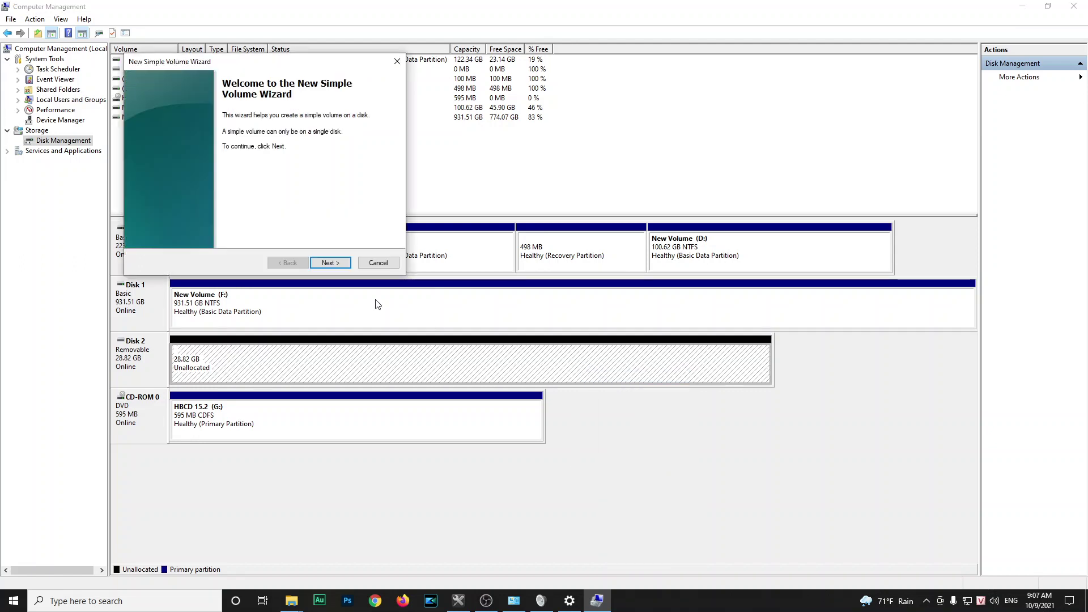
pyautogui.click(330, 262)
pyautogui.click(332, 263)
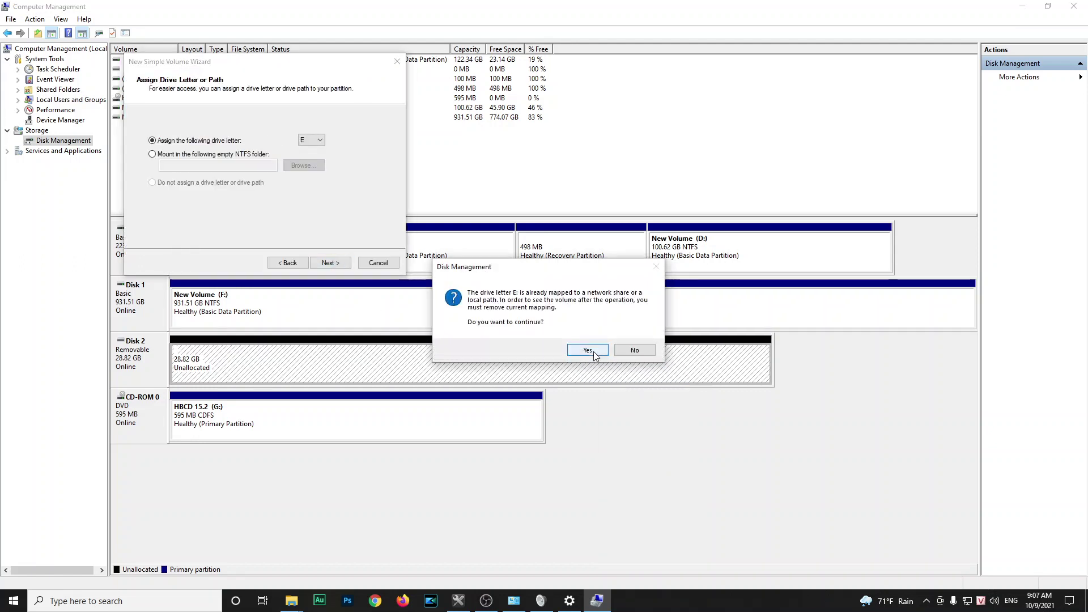
pyautogui.click(588, 350)
pyautogui.click(331, 262)
pyautogui.click(330, 263)
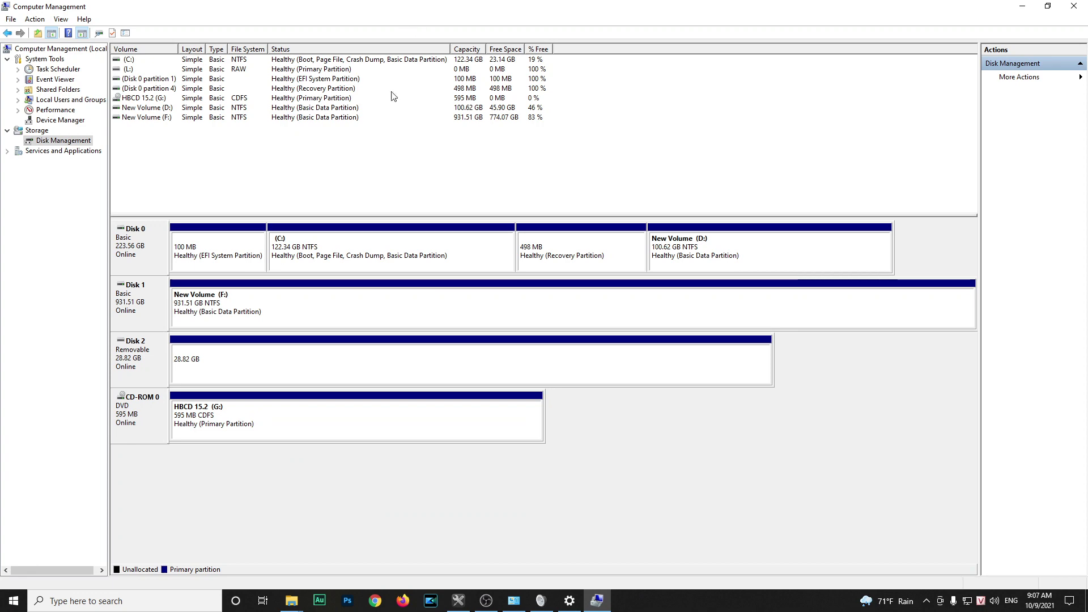
pyautogui.press('super+Down')
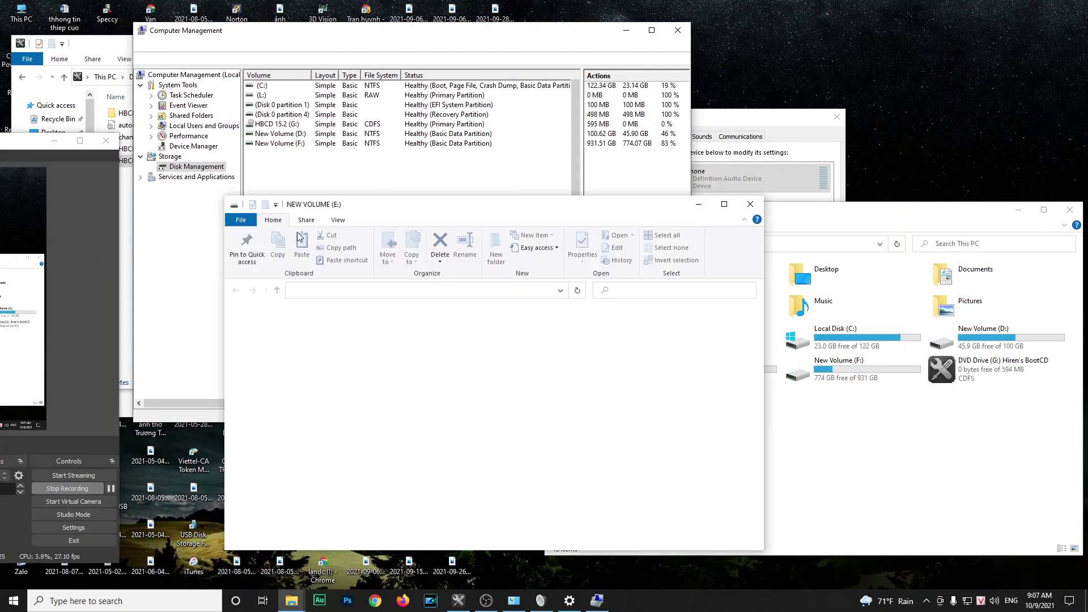
pyautogui.click(536, 49)
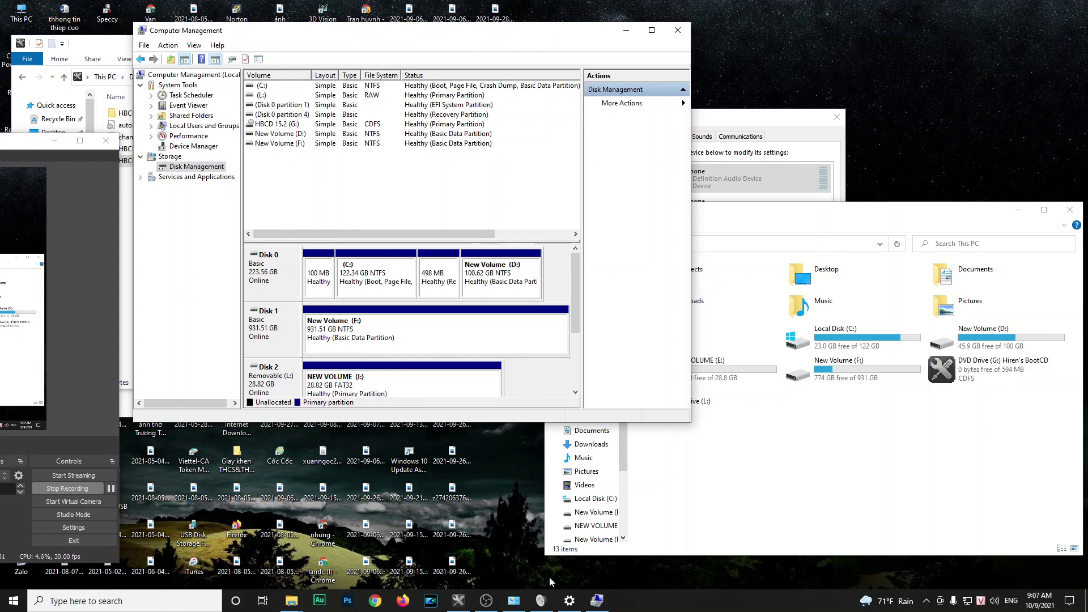
# Launch BootICE from the Hiren's BootCD launcher, check the destination disk list and exit it
pyautogui.click(458, 602)
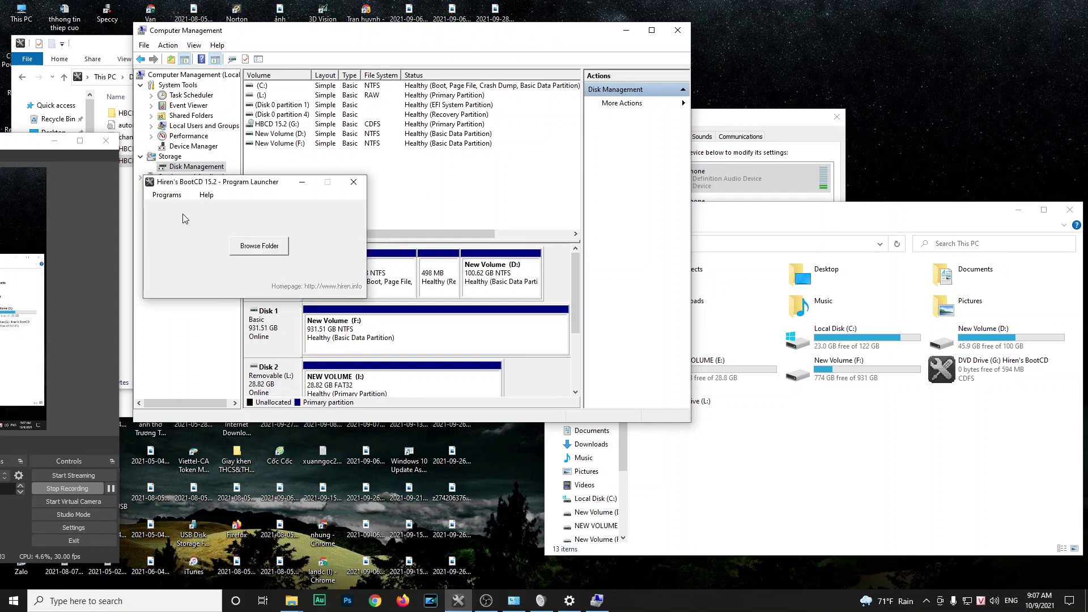
pyautogui.click(167, 195)
pyautogui.moveTo(221, 334)
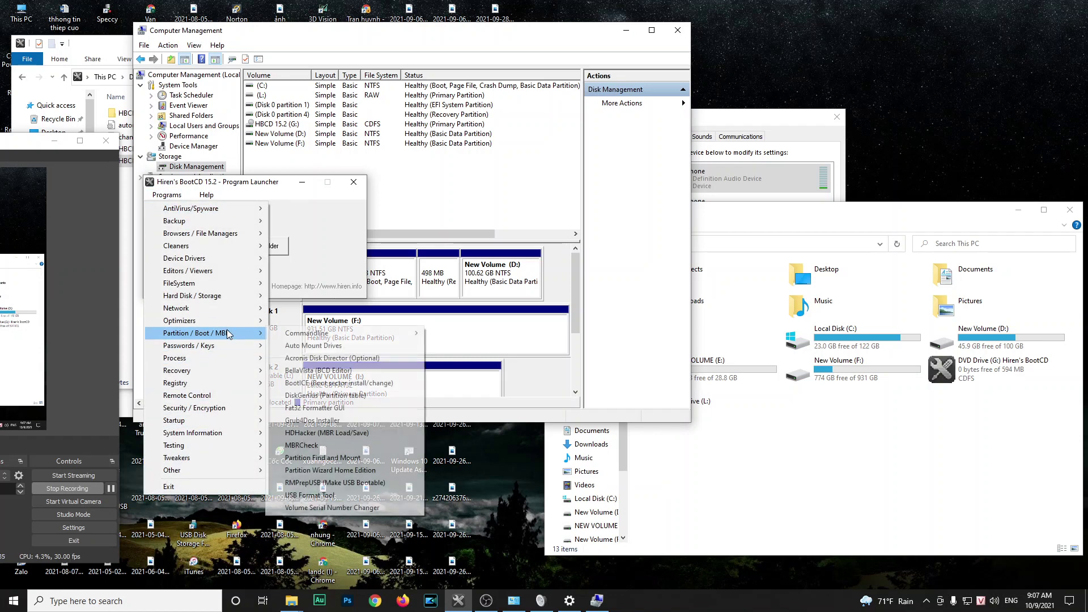
pyautogui.click(359, 384)
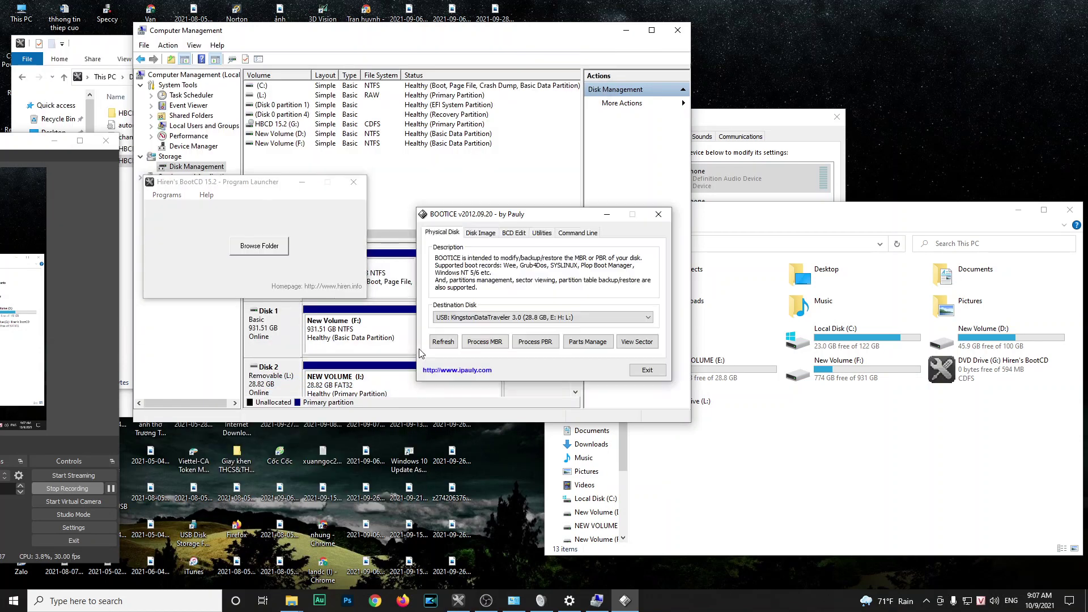
pyautogui.click(531, 317)
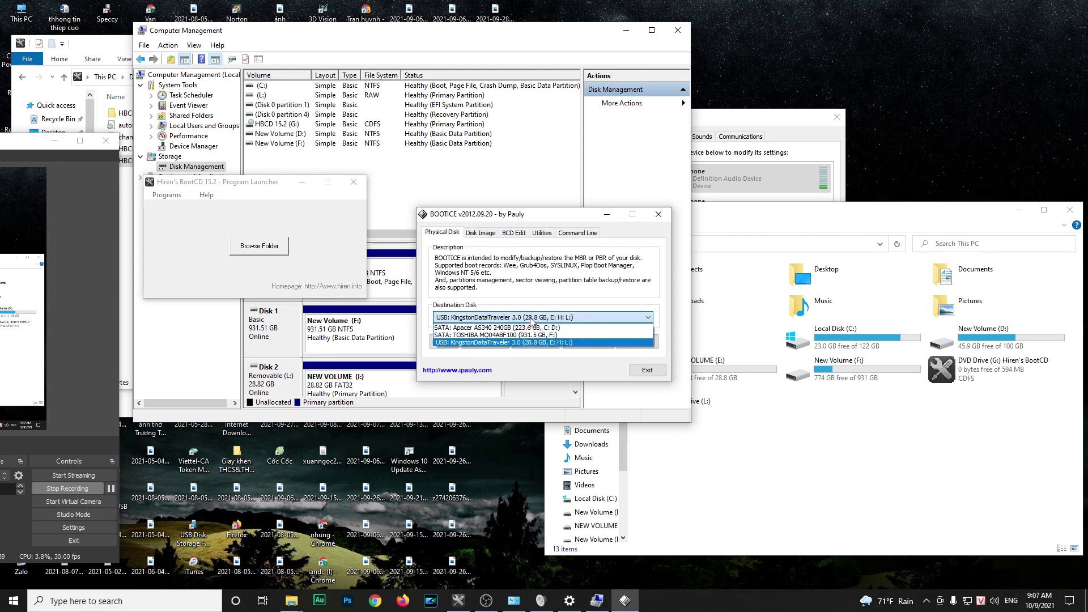
pyautogui.click(531, 318)
pyautogui.click(634, 372)
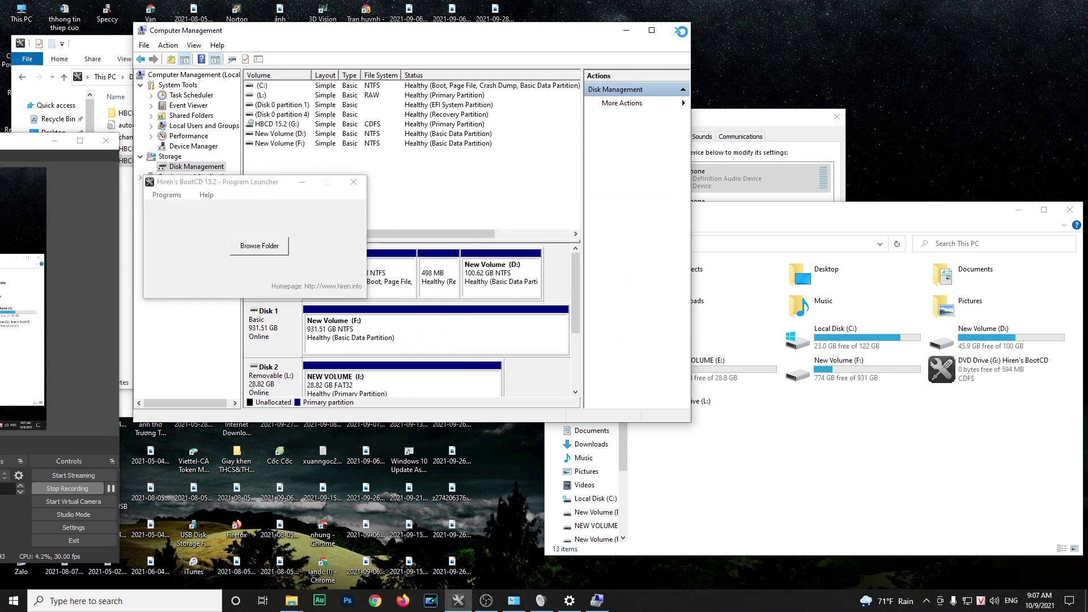
# End the Windows host process (Rundll32) and Microsoft Management Console tasks in Task Manager and close it
pyautogui.rightClick(666, 599)
pyautogui.click(695, 555)
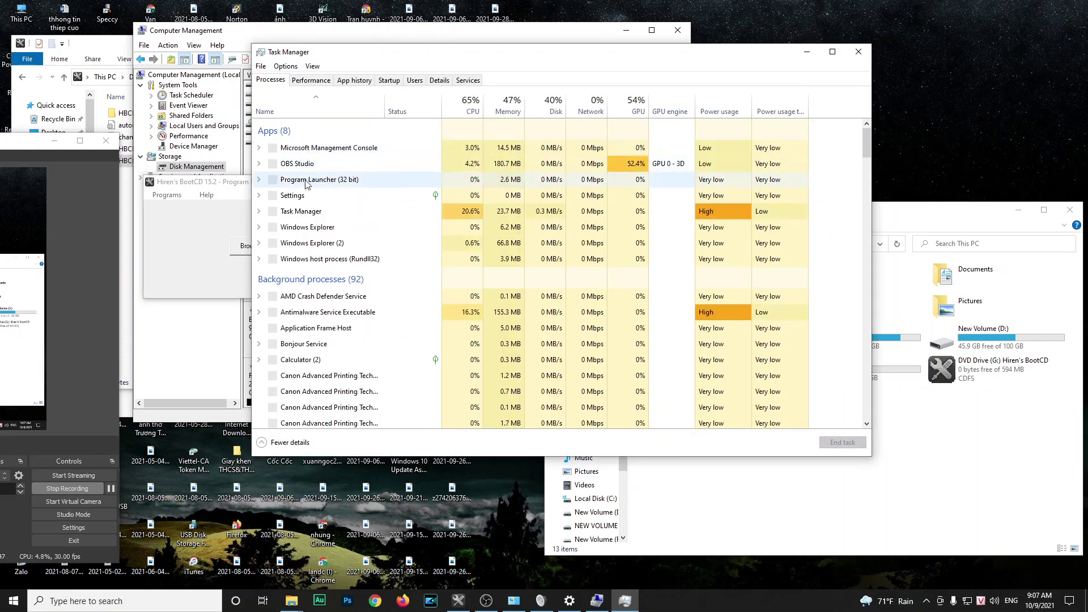
pyautogui.rightClick(338, 262)
pyautogui.click(346, 275)
pyautogui.rightClick(328, 147)
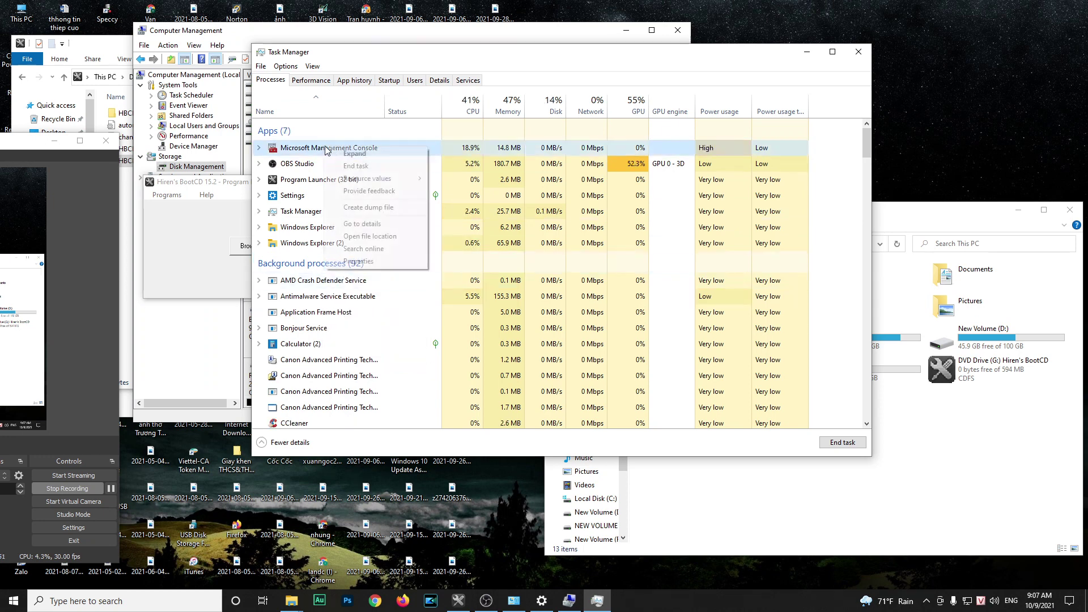
pyautogui.click(352, 181)
pyautogui.click(857, 52)
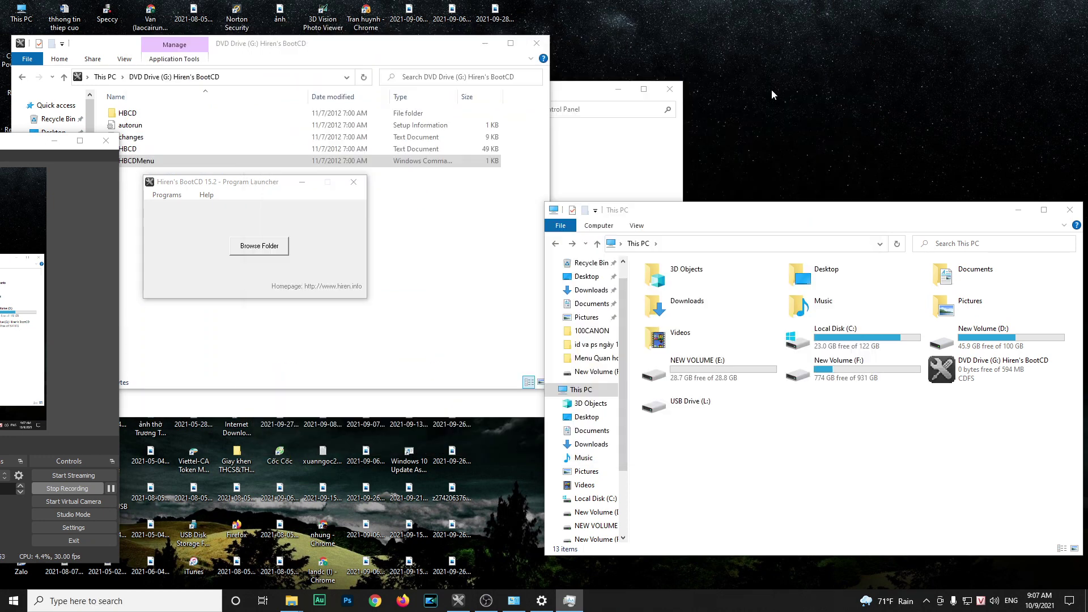
# Reopen Computer Management at Disk Management, move the Hiren's launcher aside and bring Disk 2's E: volume into view
pyautogui.moveTo(243, 190); pyautogui.dragTo(450, 146)
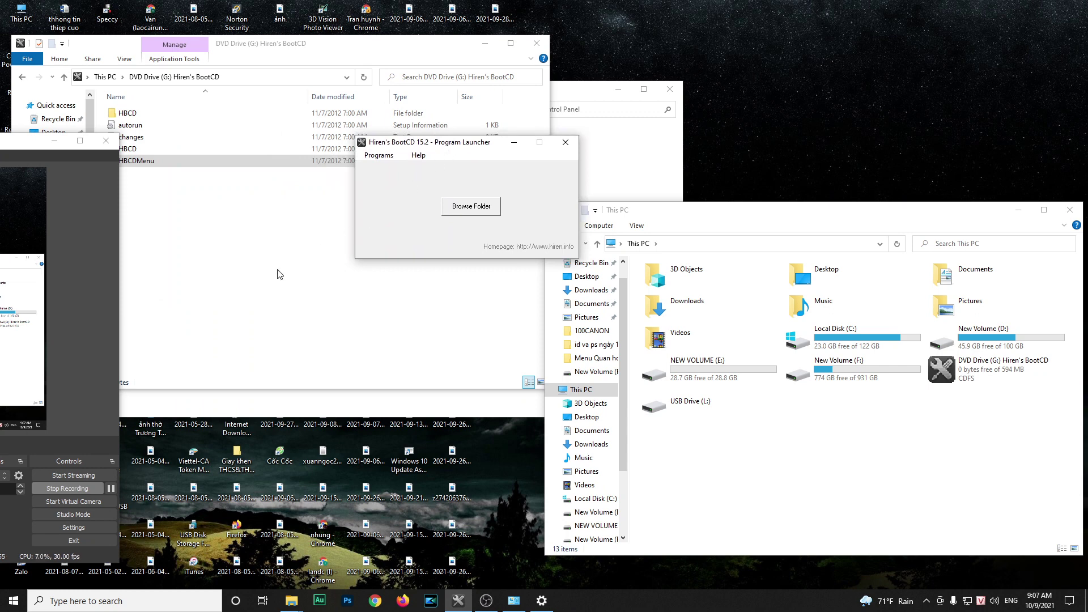
pyautogui.click(277, 275)
pyautogui.rightClick(40, 245)
pyautogui.click(59, 272)
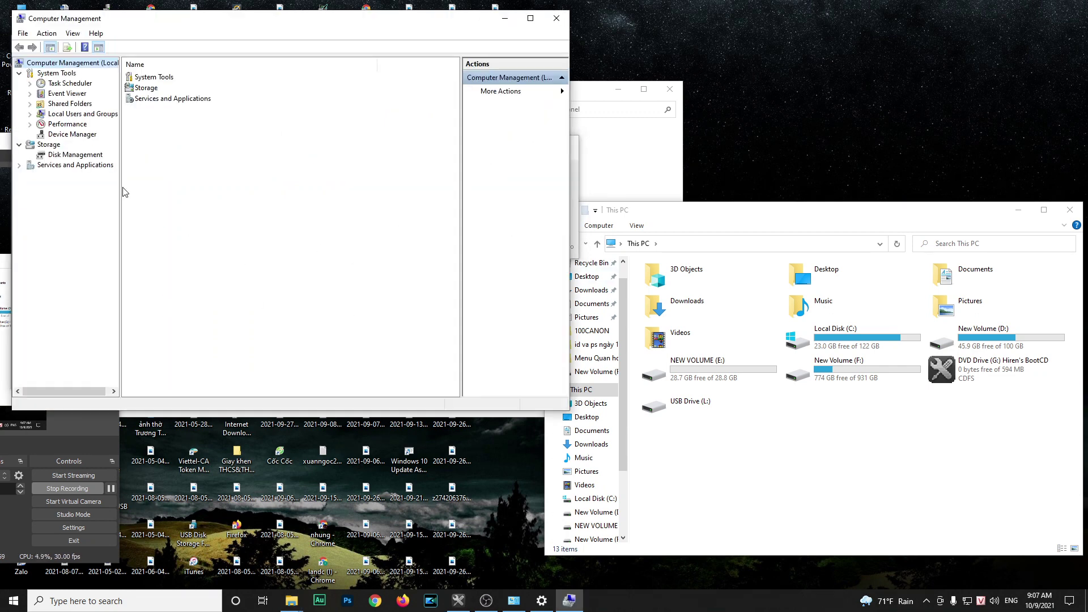
pyautogui.click(94, 156)
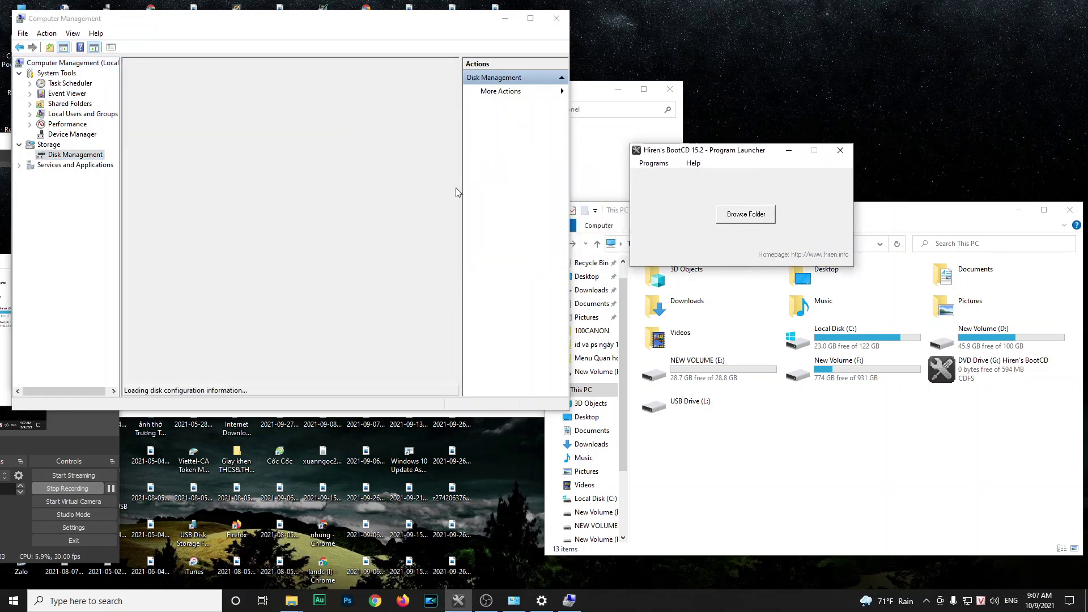
pyautogui.moveTo(737, 151); pyautogui.dragTo(647, 132)
pyautogui.click(474, 196)
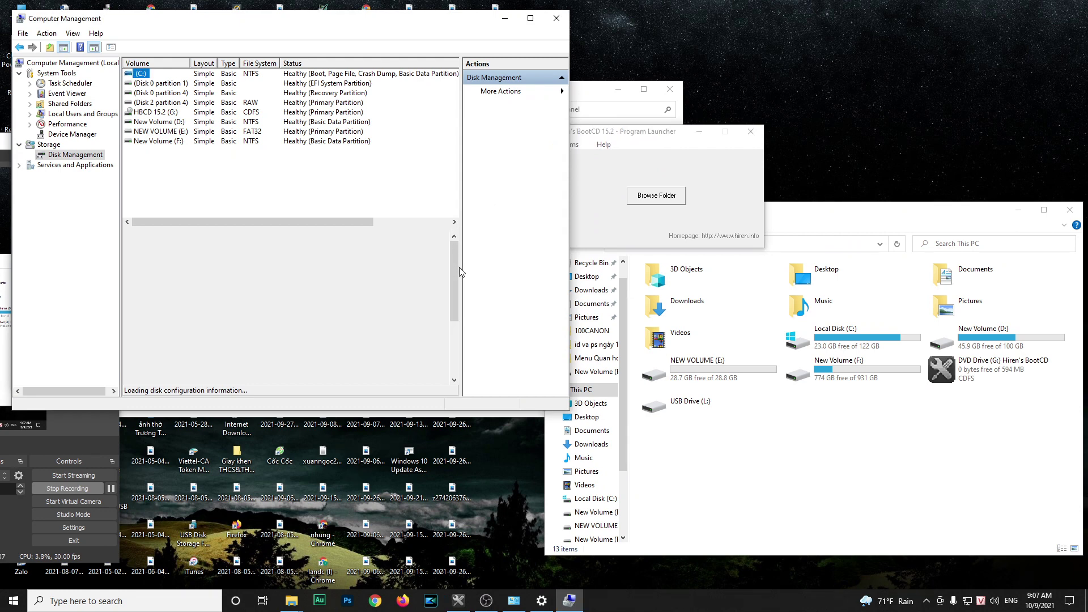
pyautogui.moveTo(652, 132); pyautogui.dragTo(526, 134)
pyautogui.click(440, 148)
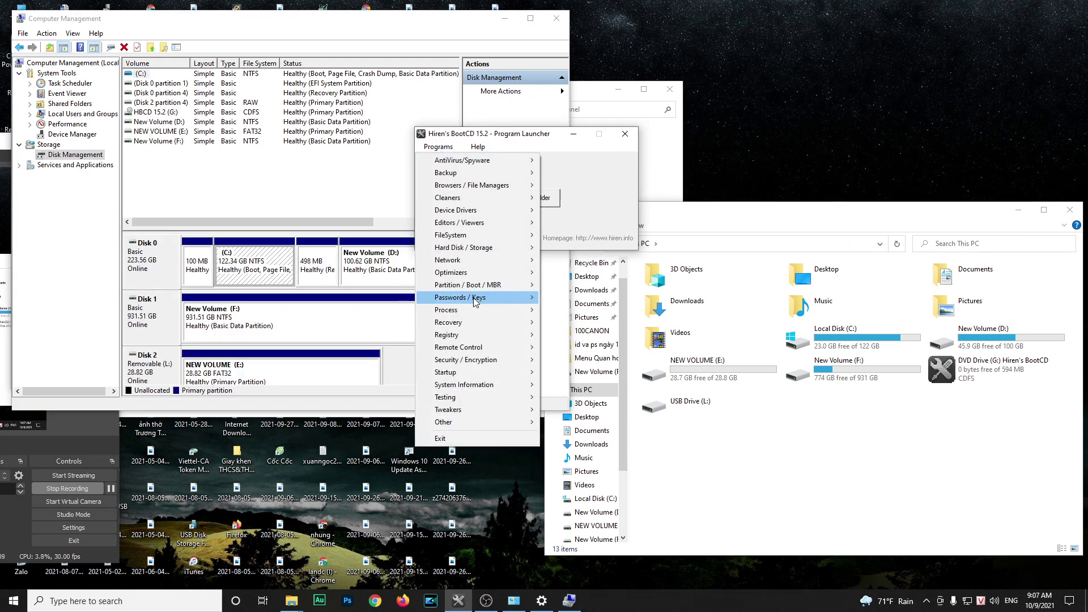
pyautogui.click(285, 370)
pyautogui.scroll(-2, 411, 339)
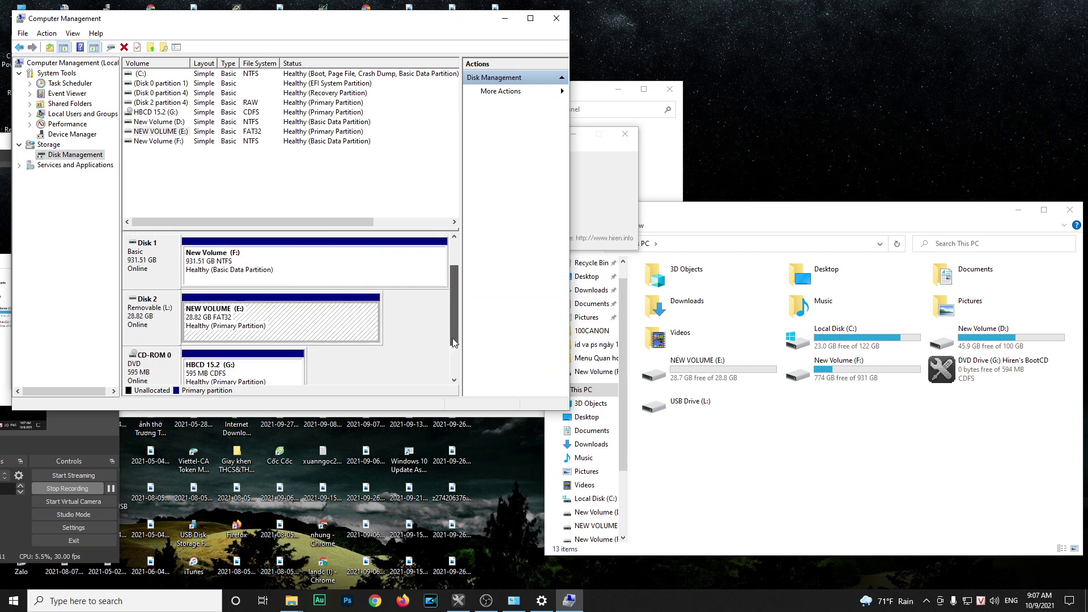
# Launch BootICE from the Hiren's launcher and open partition management for the Kingston USB disk
pyautogui.click(572, 196)
pyautogui.click(438, 146)
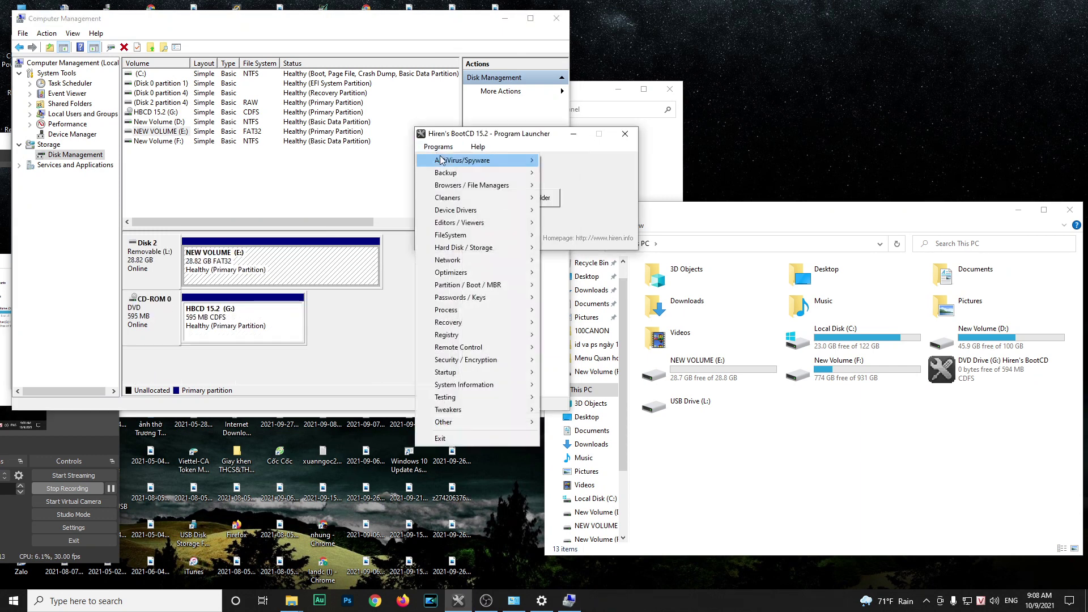
pyautogui.moveTo(503, 286)
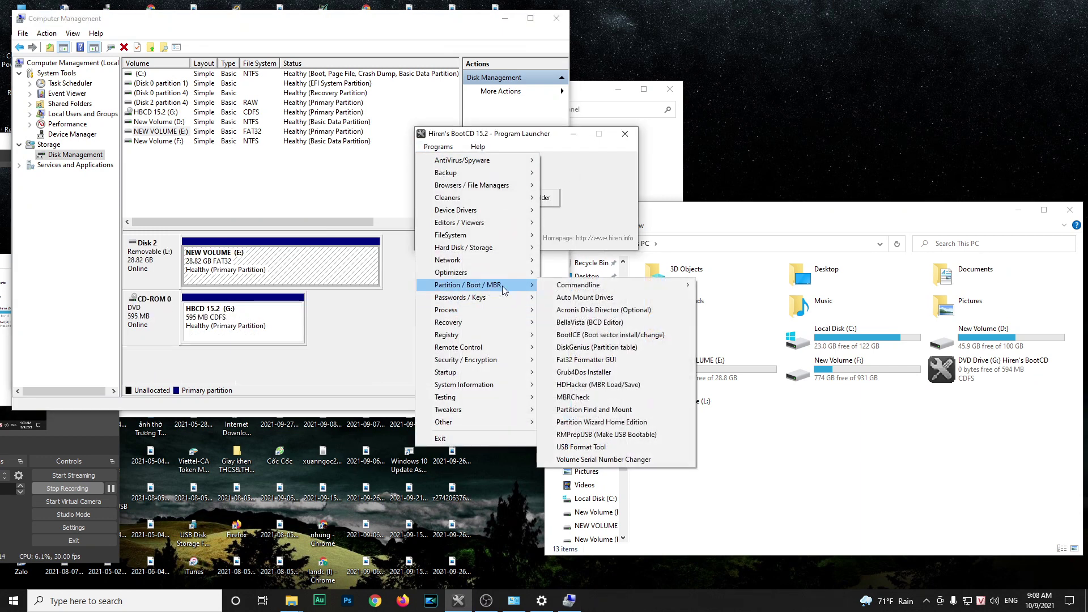
pyautogui.click(629, 335)
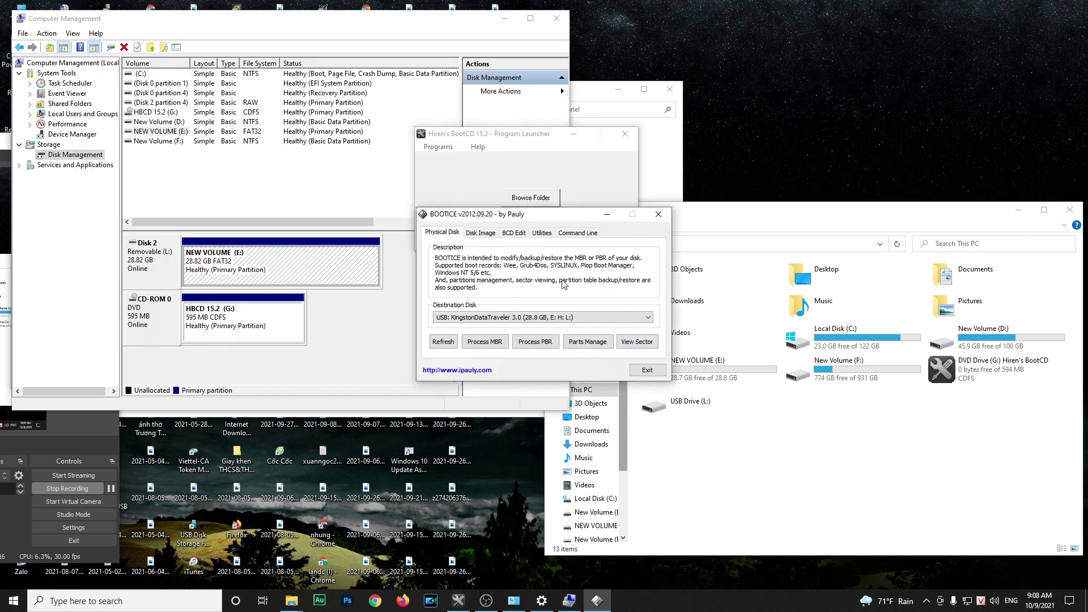
pyautogui.click(503, 318)
pyautogui.click(537, 343)
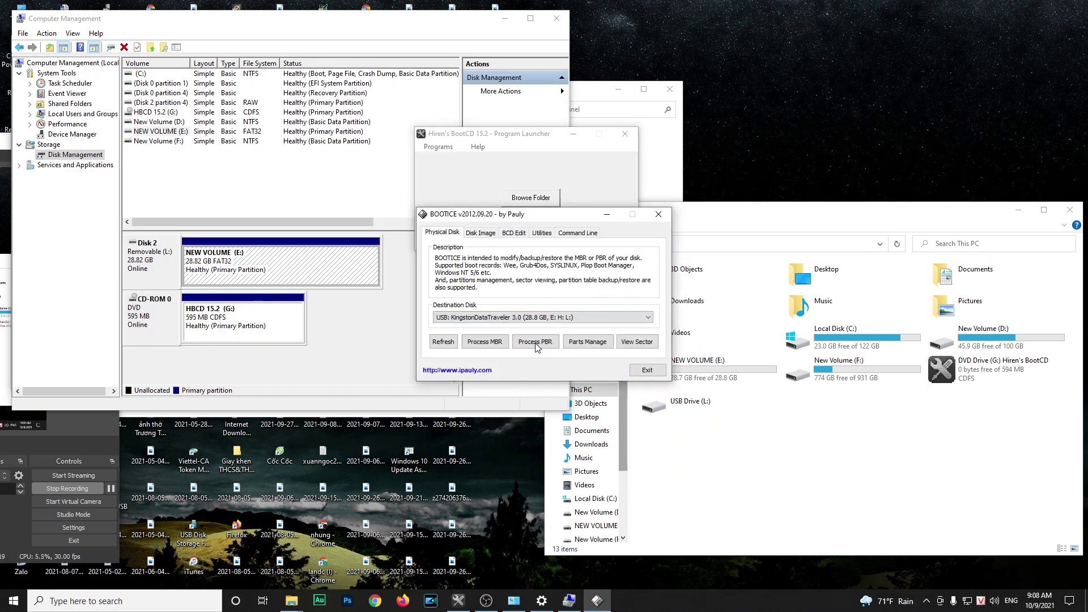
pyautogui.click(589, 342)
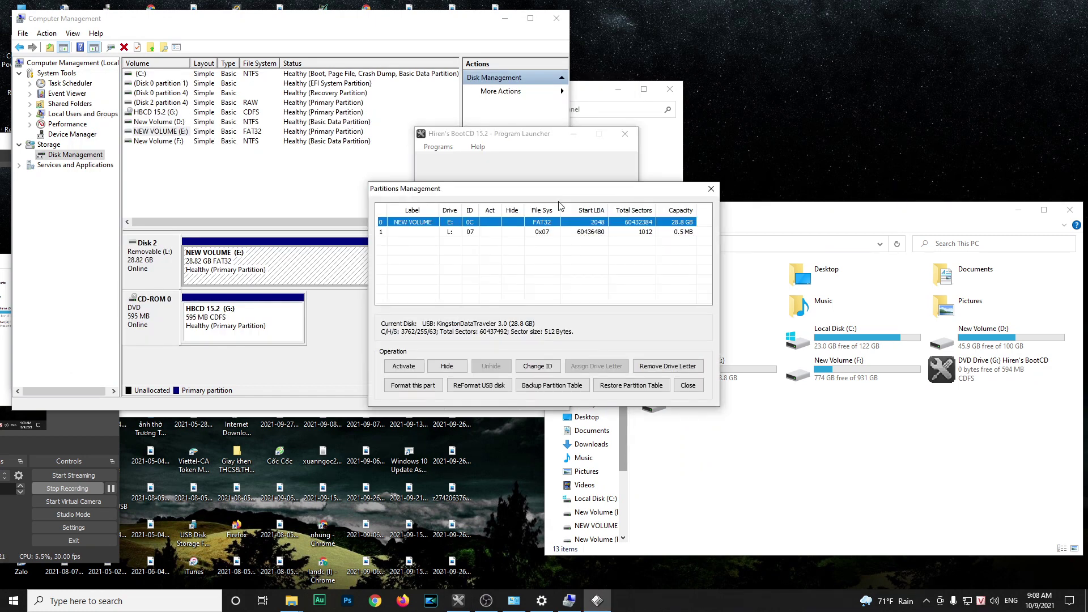
# Move the partition list aside, check USB Drive (L:) in This PC and hide the 28.8 GB NEW VOLUME partition
pyautogui.moveTo(553, 194); pyautogui.dragTo(423, 200)
pyautogui.click(366, 241)
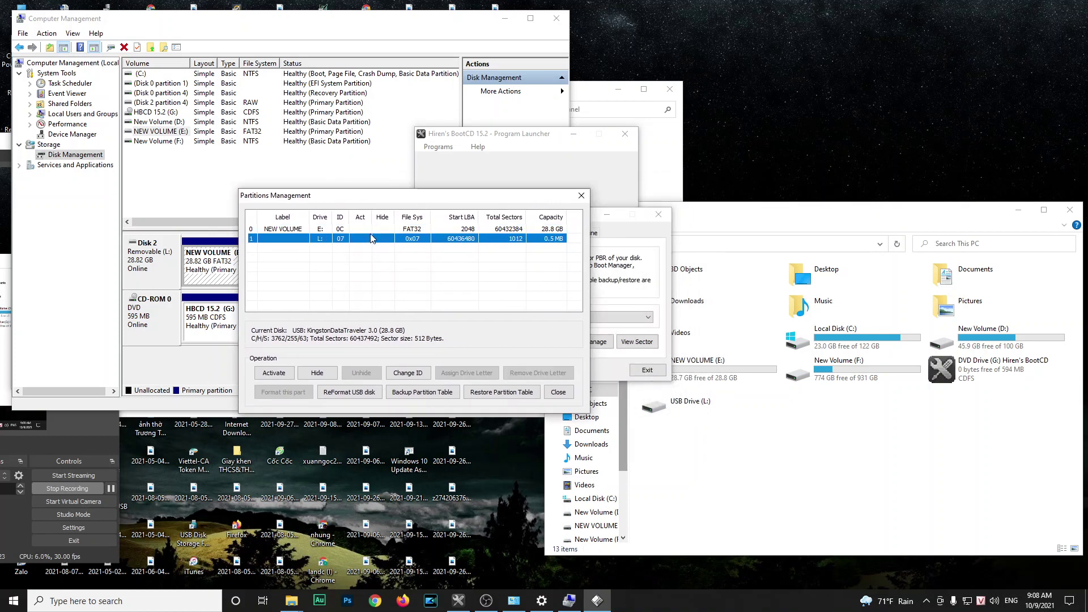
pyautogui.click(375, 230)
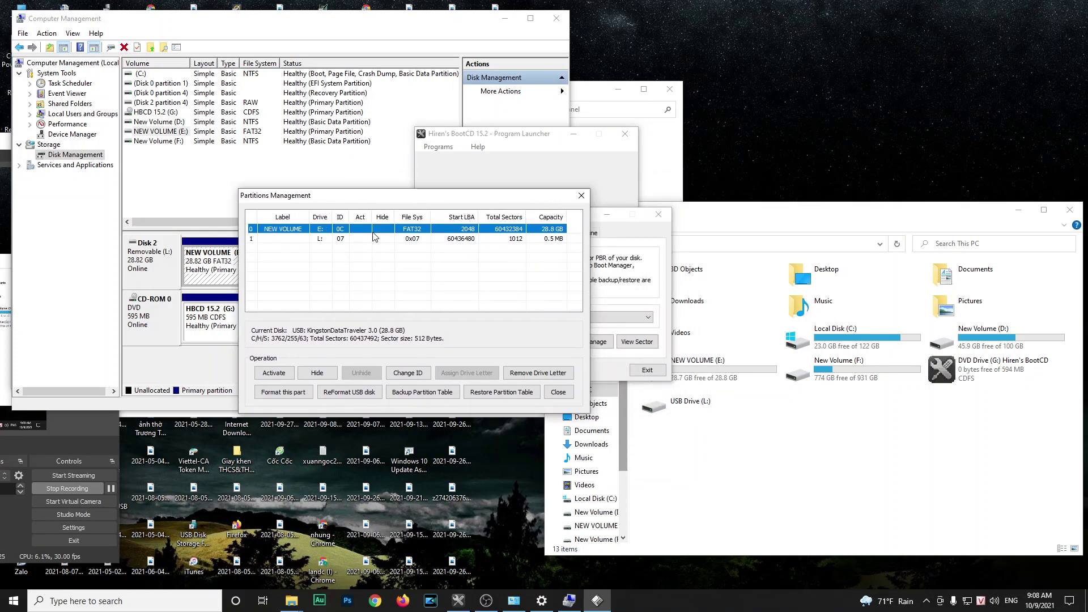
pyautogui.click(819, 441)
pyautogui.click(683, 409)
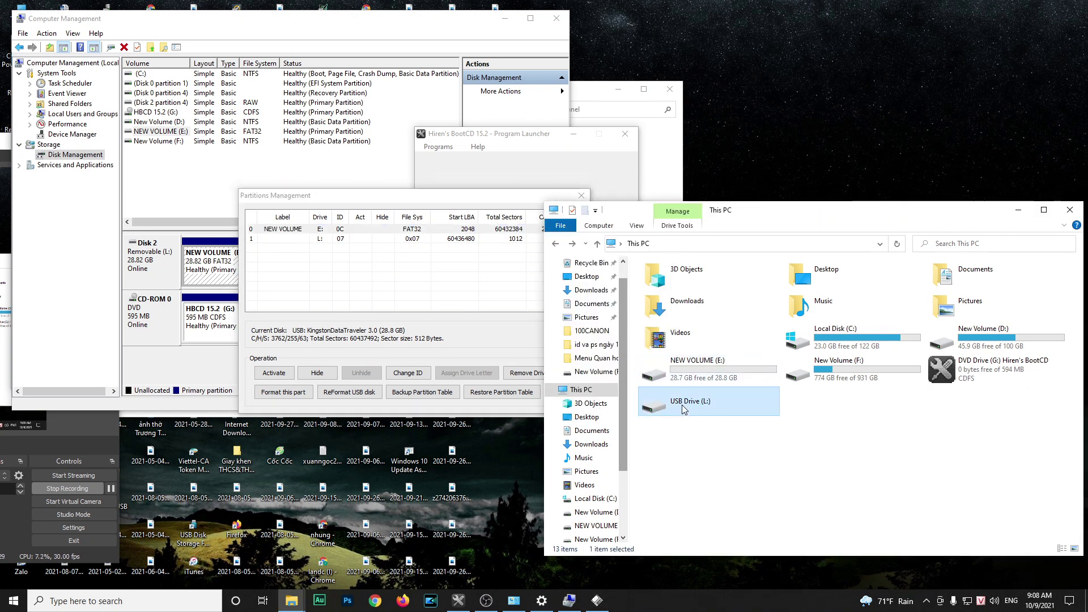
pyautogui.rightClick(683, 410)
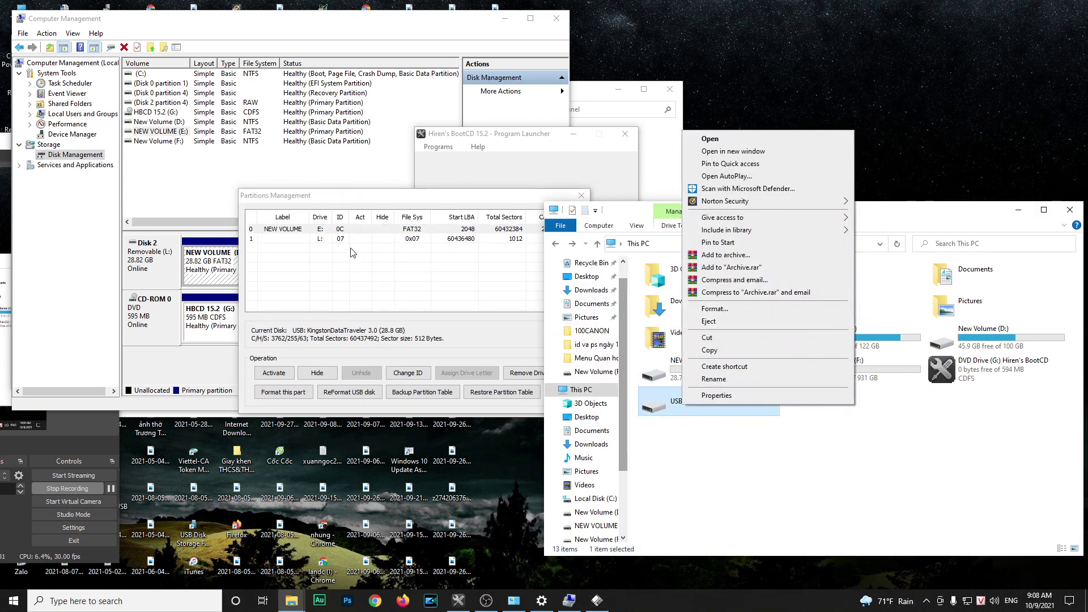
pyautogui.click(347, 229)
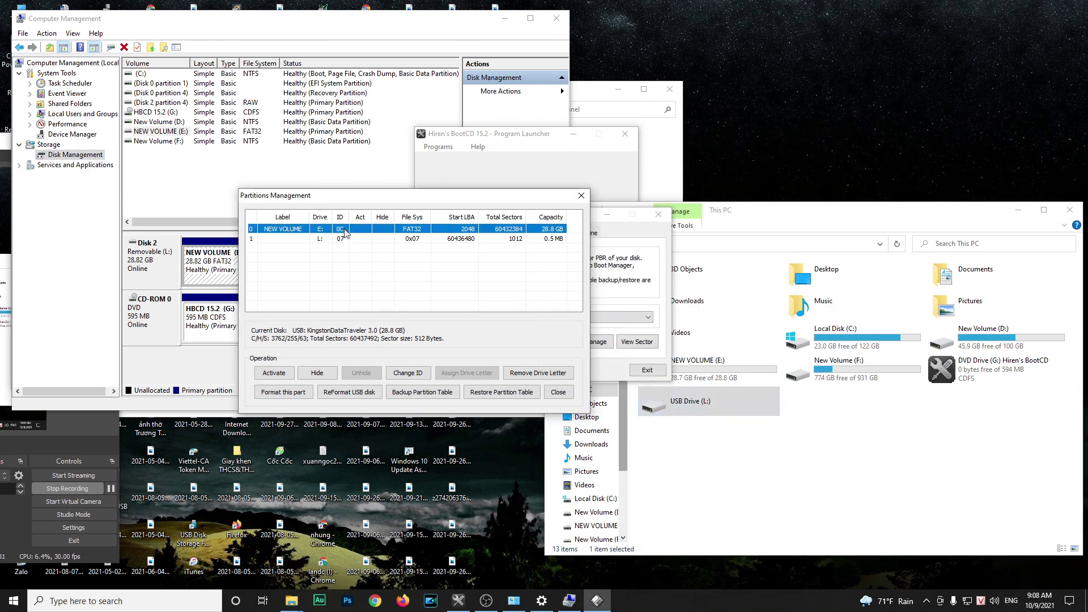
pyautogui.click(317, 374)
pyautogui.click(584, 339)
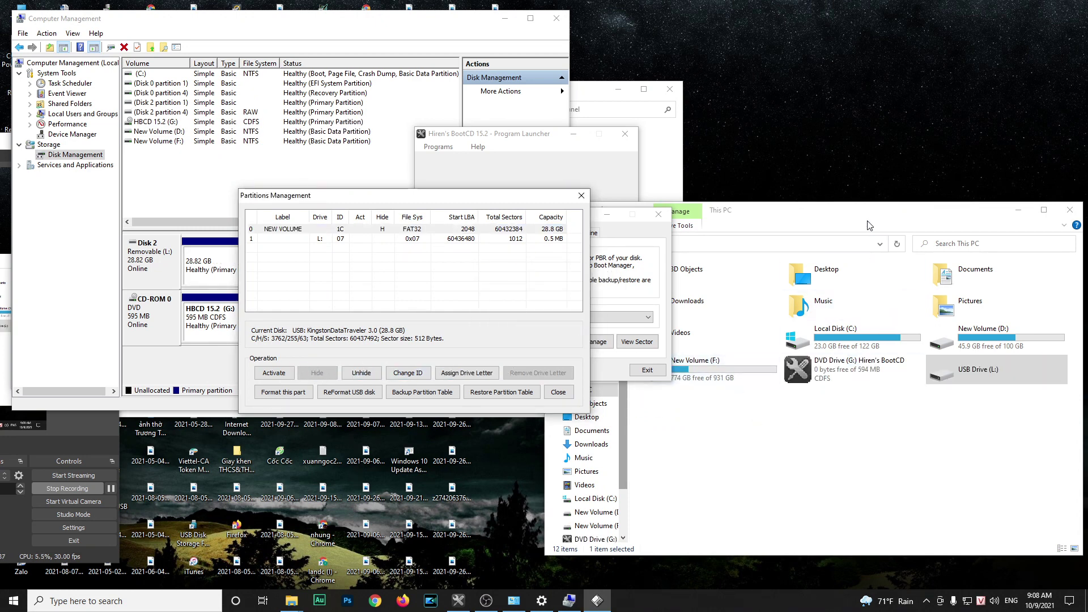
# Quick-format USB Drive (L:) from This PC as FAT with a 512-byte allocation unit size and close the format dialog
pyautogui.moveTo(870, 226); pyautogui.dragTo(746, 201)
pyautogui.rightClick(841, 354)
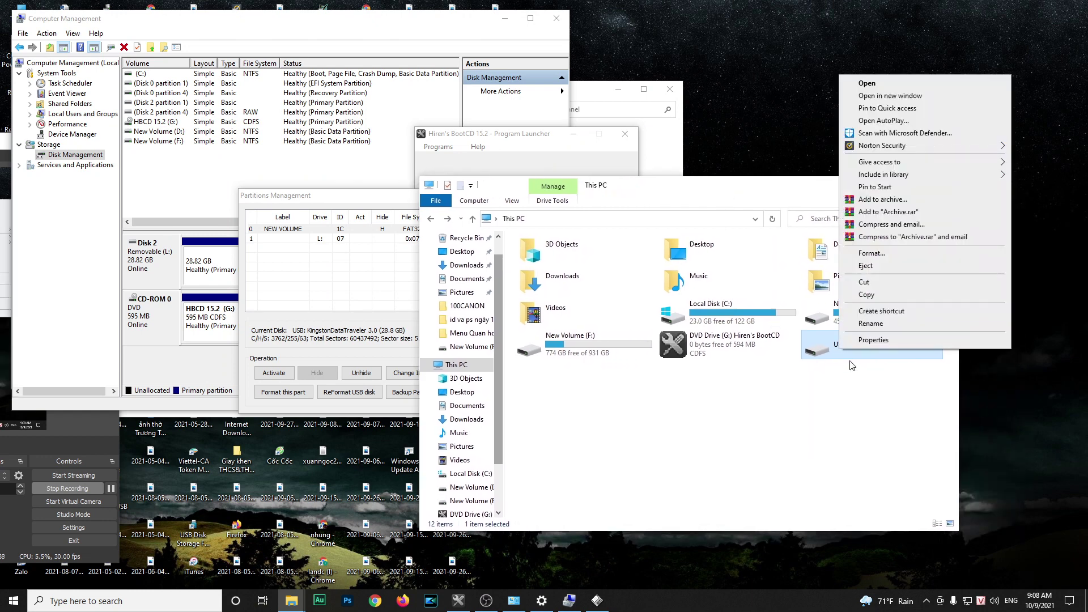
pyautogui.click(861, 253)
pyautogui.click(546, 531)
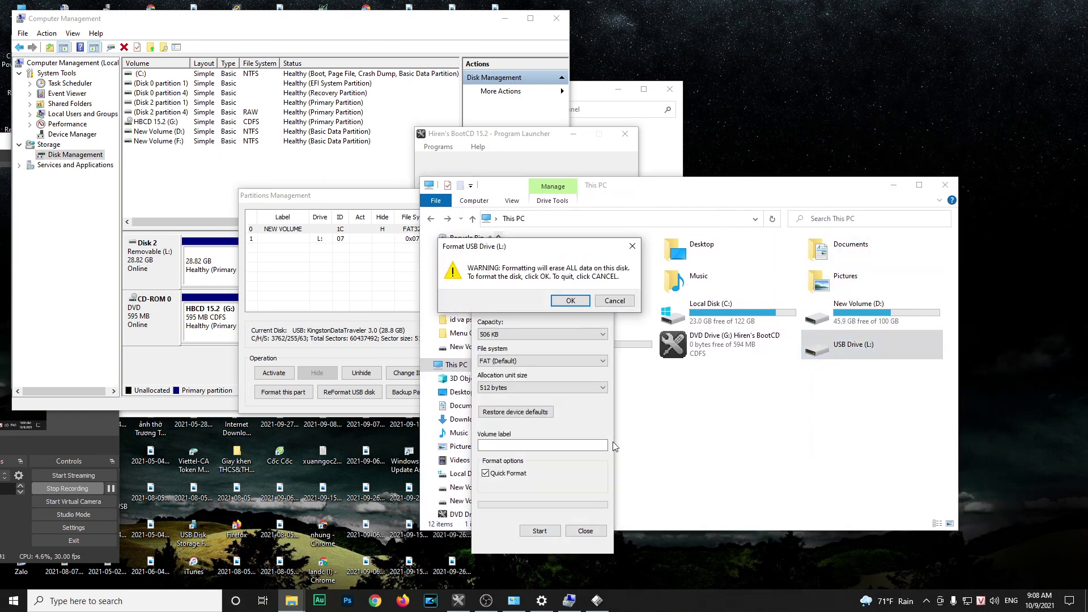
pyautogui.click(577, 308)
pyautogui.click(612, 298)
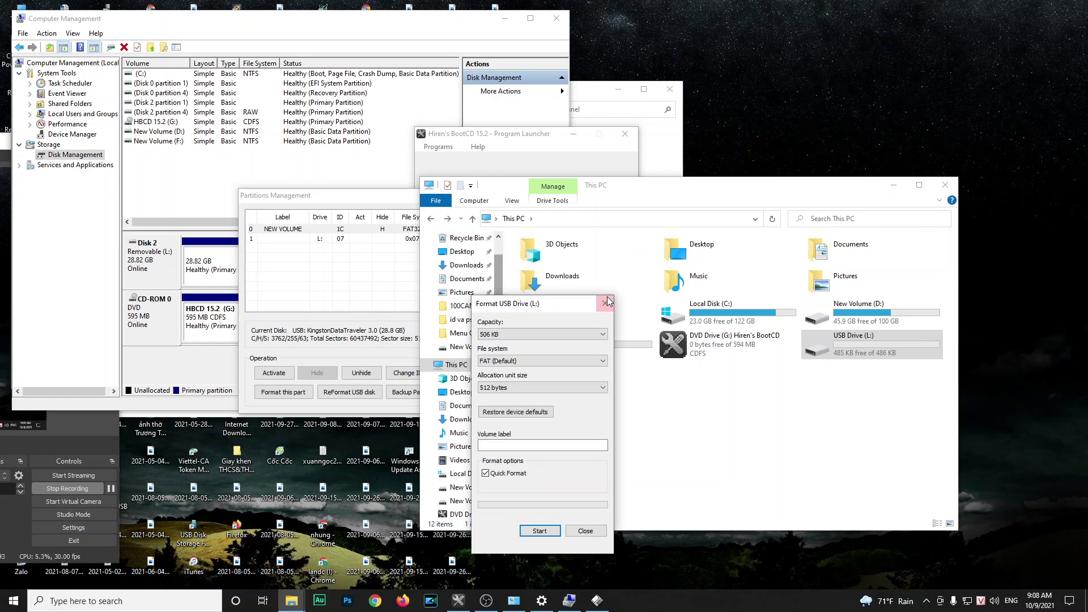
pyautogui.click(584, 531)
# View the 0.5 MB partition's sector data, close it and rearrange the windows to examine the disk layout in Disk Management
pyautogui.click(296, 327)
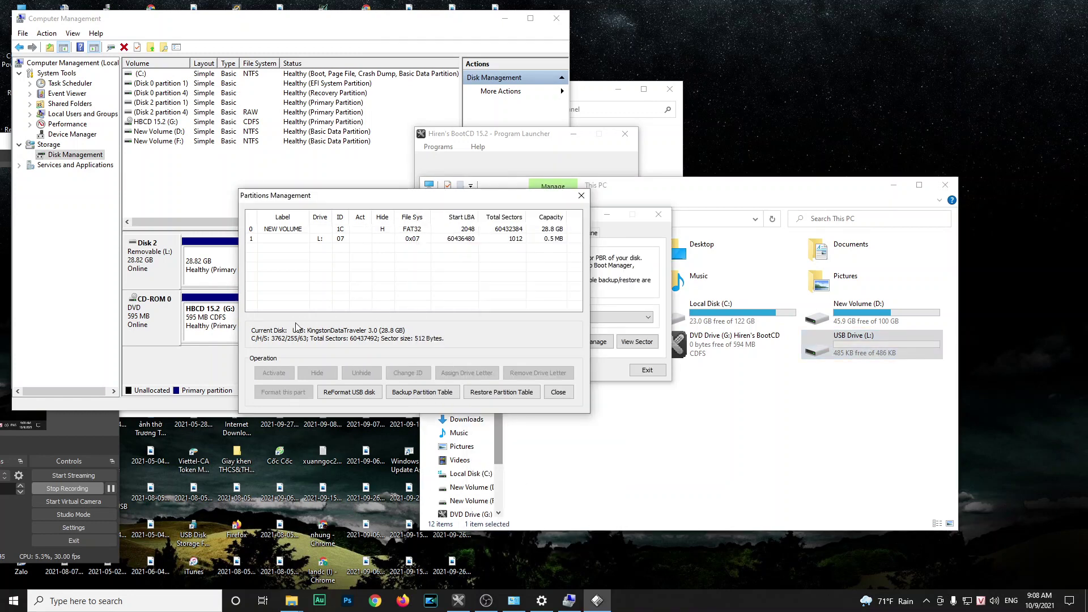
pyautogui.click(425, 240)
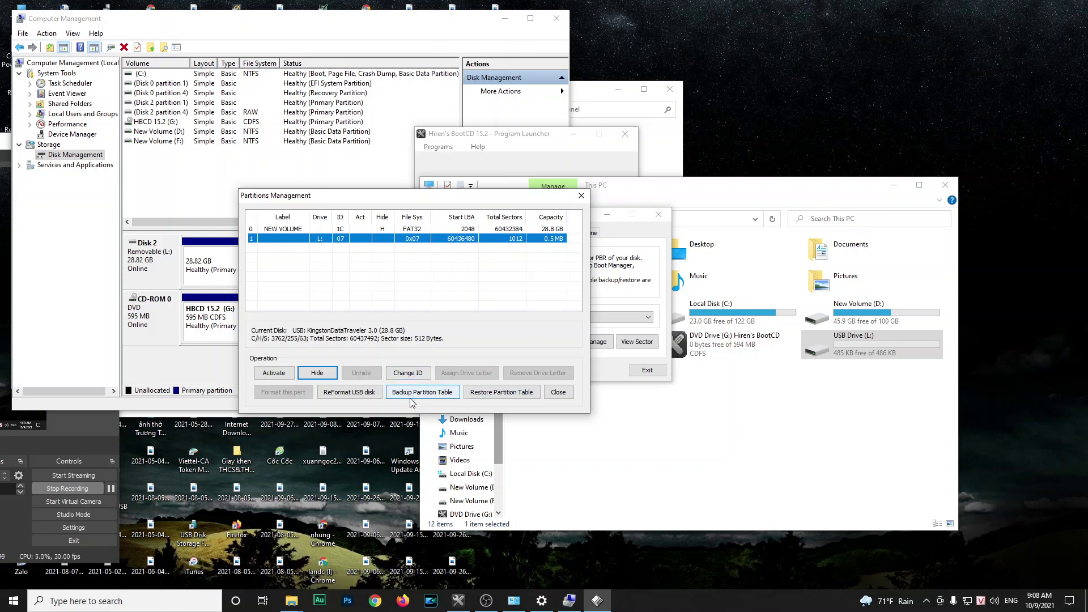
pyautogui.doubleClick(369, 238)
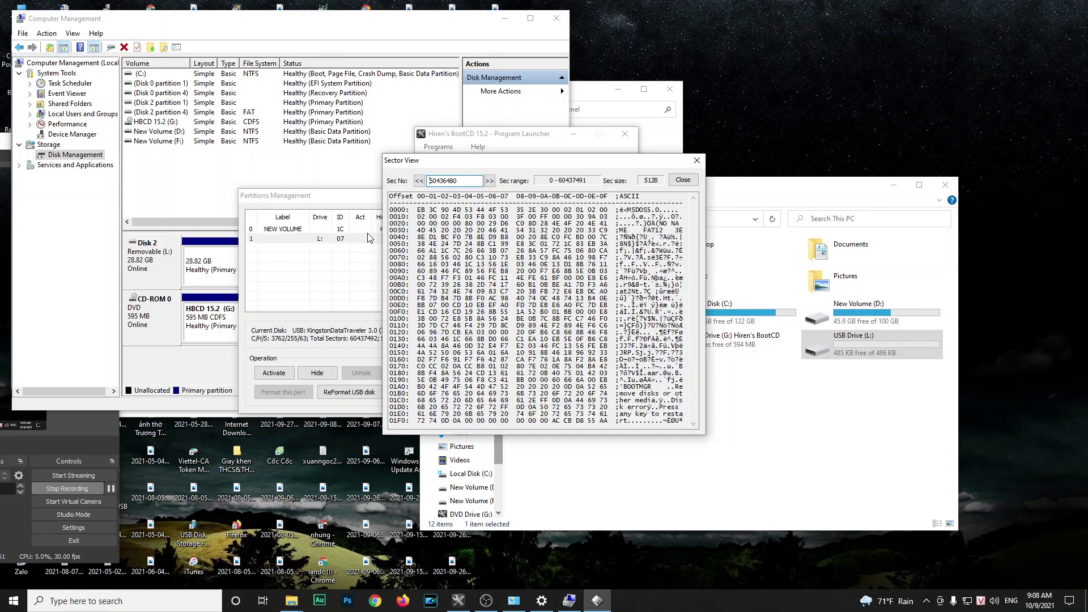
pyautogui.click(683, 179)
pyautogui.moveTo(468, 195); pyautogui.dragTo(784, 209)
pyautogui.click(317, 335)
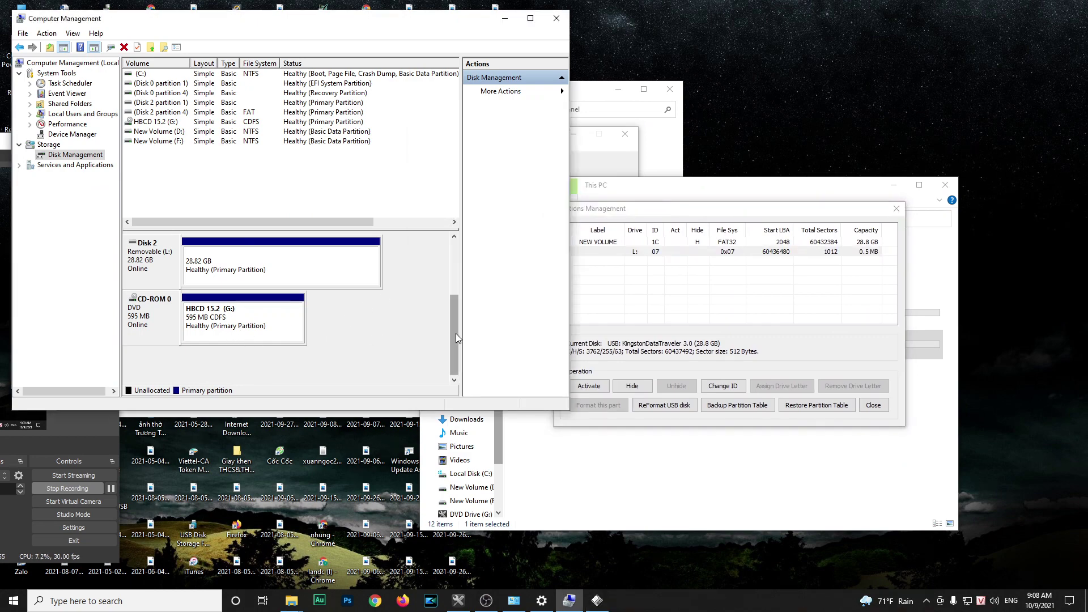
pyautogui.moveTo(457, 337)
pyautogui.mouseDown()
pyautogui.moveTo(454, 272)
pyautogui.moveTo(447, 354)
pyautogui.moveTo(451, 343)
pyautogui.mouseUp()
pyautogui.doubleClick(290, 28)
pyautogui.moveTo(291, 6); pyautogui.dragTo(186, 158)
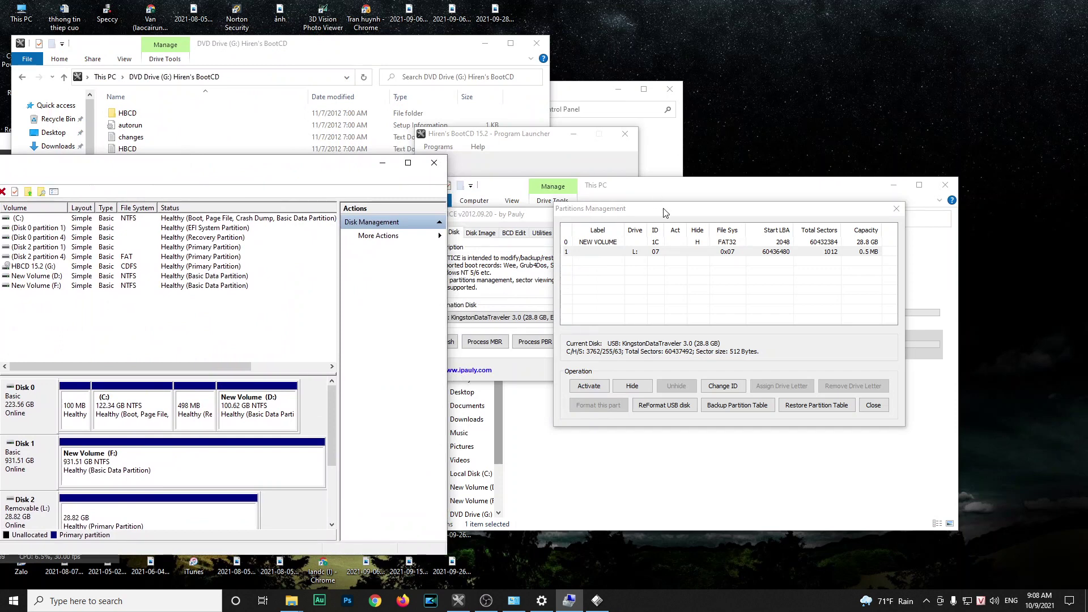
# Hide the 0.5 MB partition of the USB disk and check the drives in This PC
pyautogui.moveTo(665, 213); pyautogui.dragTo(217, 168)
pyautogui.click(184, 341)
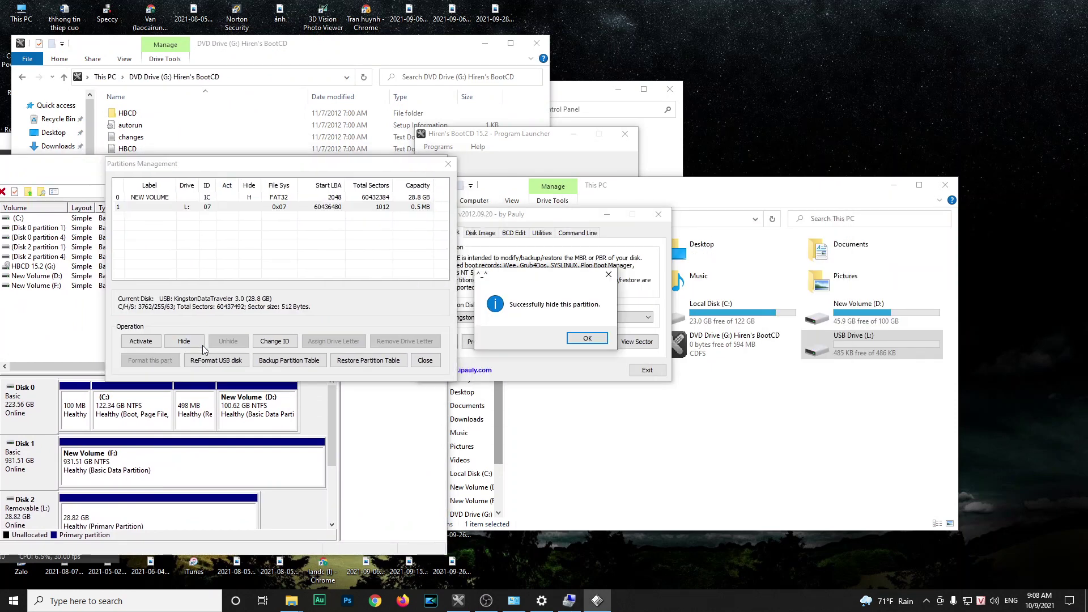
pyautogui.click(587, 338)
pyautogui.click(771, 426)
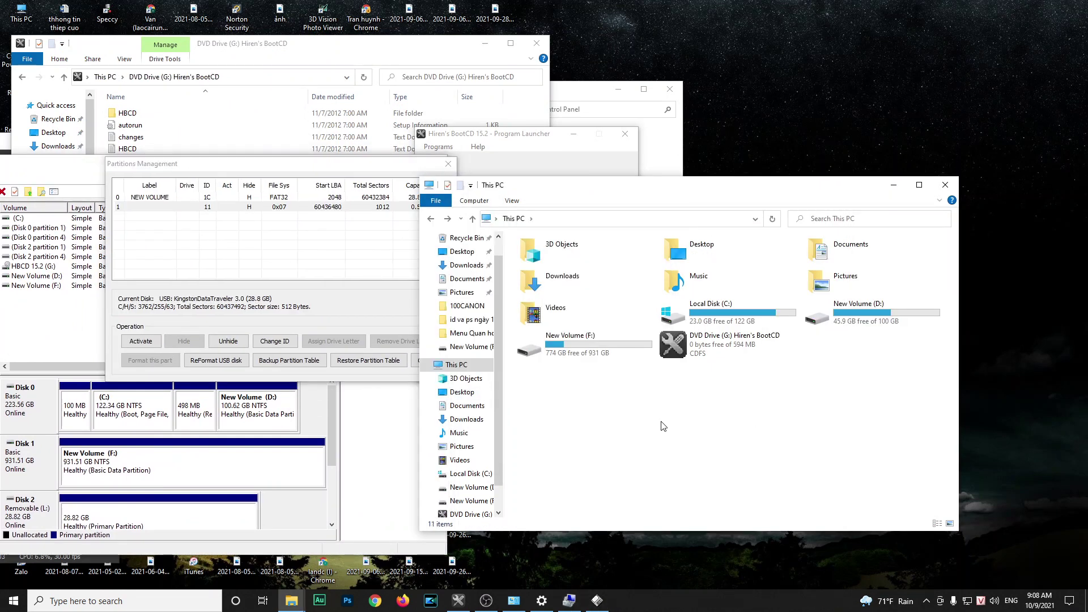
# Unhide the 28.8 GB NEW VOLUME partition and check This PC for the drive
pyautogui.click(316, 285)
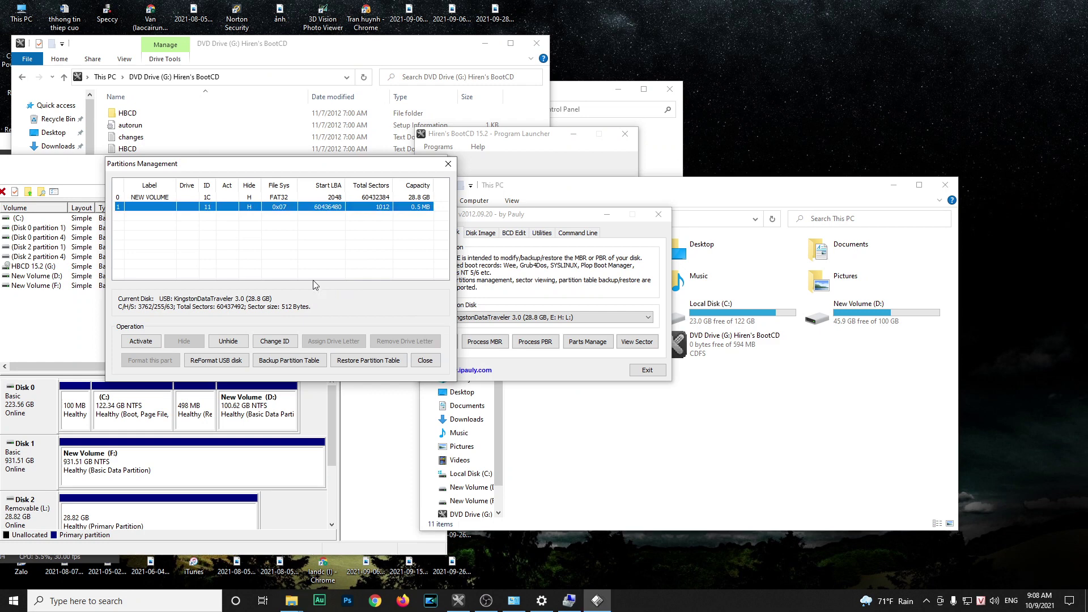
pyautogui.click(226, 342)
pyautogui.click(584, 339)
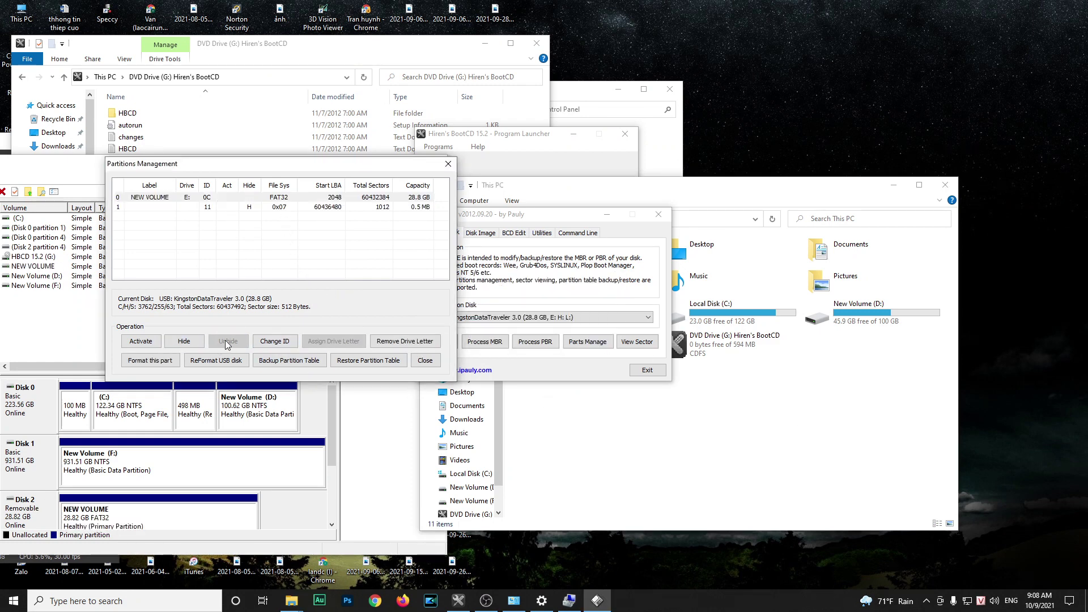
pyautogui.click(830, 405)
# Hide the 28.8 GB NEW VOLUME partition once more, unhide it again and refresh This PC
pyautogui.click(253, 198)
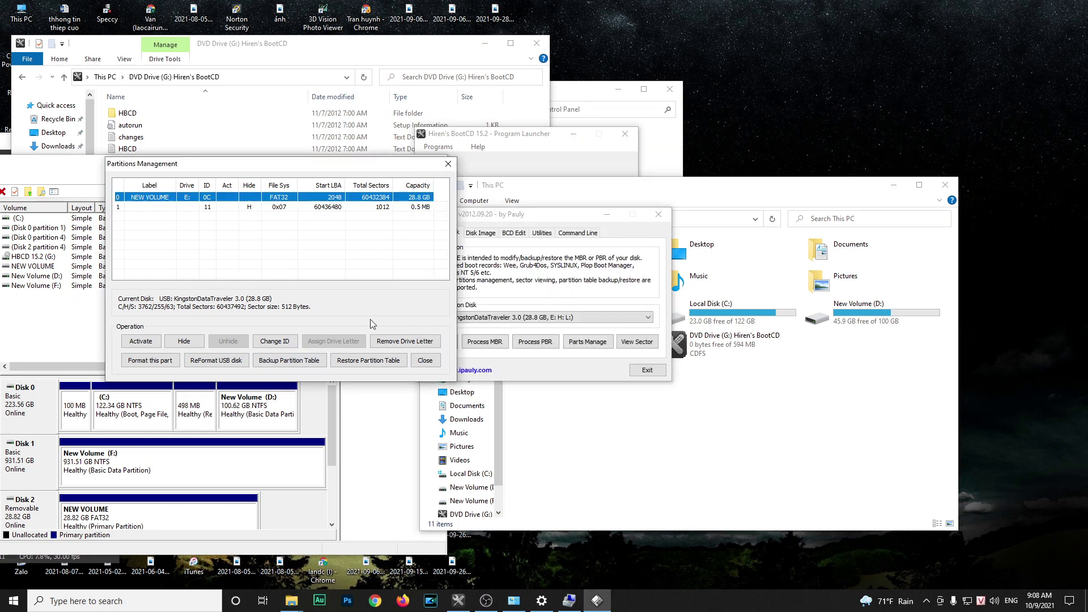
pyautogui.click(191, 344)
pyautogui.click(590, 338)
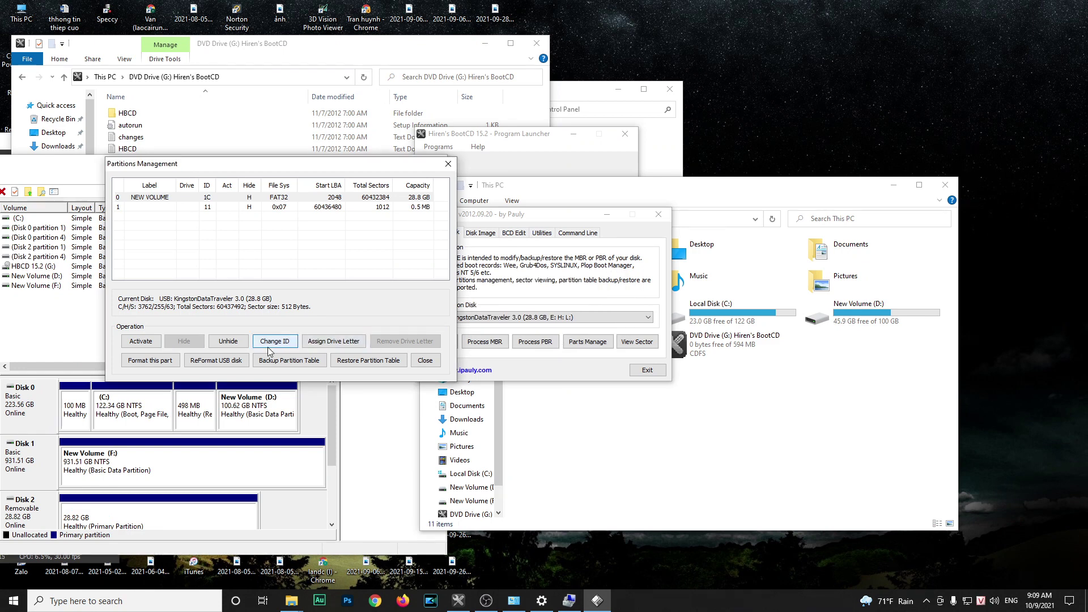
pyautogui.click(245, 343)
pyautogui.click(608, 341)
pyautogui.rightClick(598, 436)
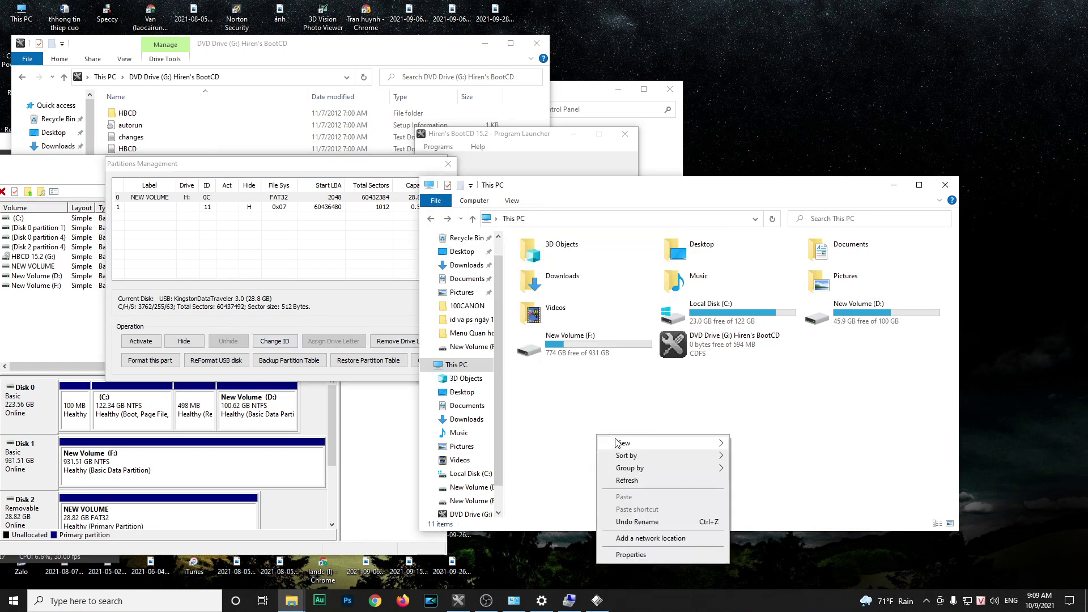
pyautogui.click(623, 481)
# Examine Disk 2 in Disk Management, moving the partition list out of the way and back
pyautogui.moveTo(263, 174); pyautogui.dragTo(564, 176)
pyautogui.click(196, 358)
pyautogui.scroll(-3, 318, 447)
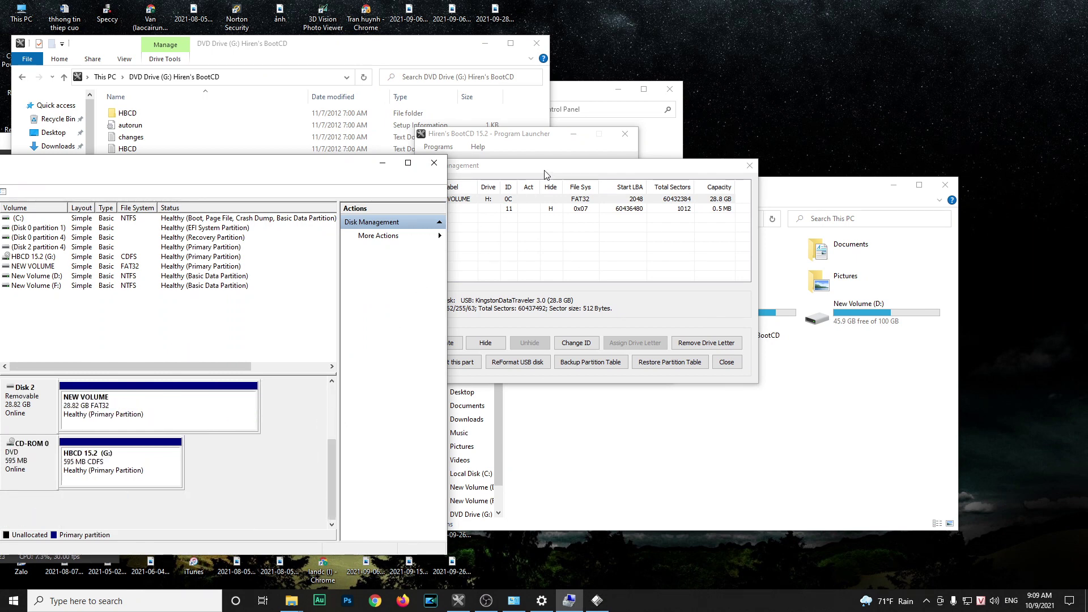
pyautogui.moveTo(550, 165); pyautogui.dragTo(246, 162)
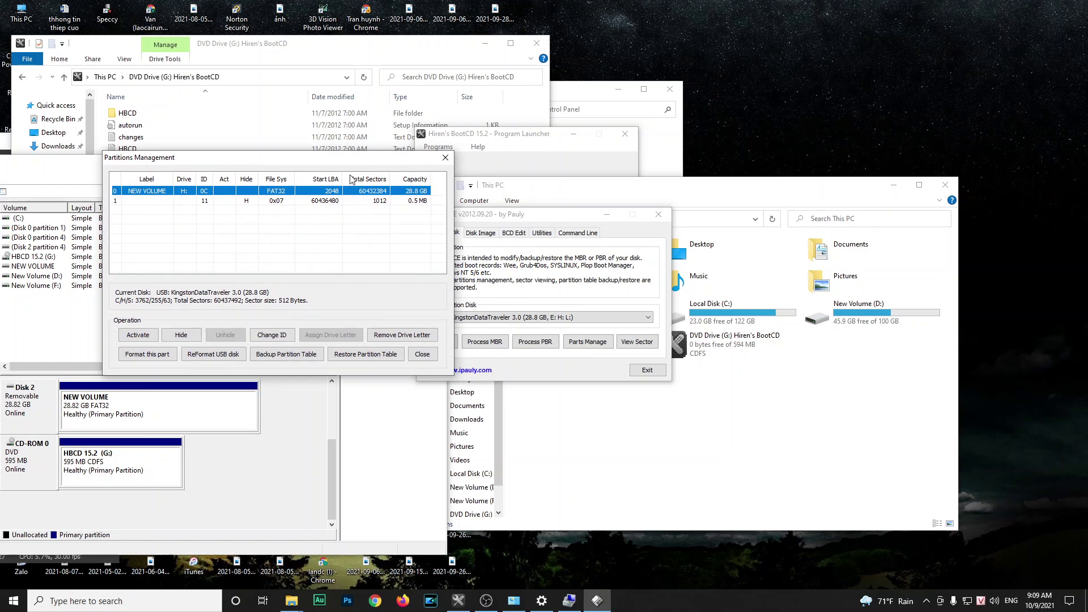
pyautogui.moveTo(339, 164); pyautogui.dragTo(452, 181)
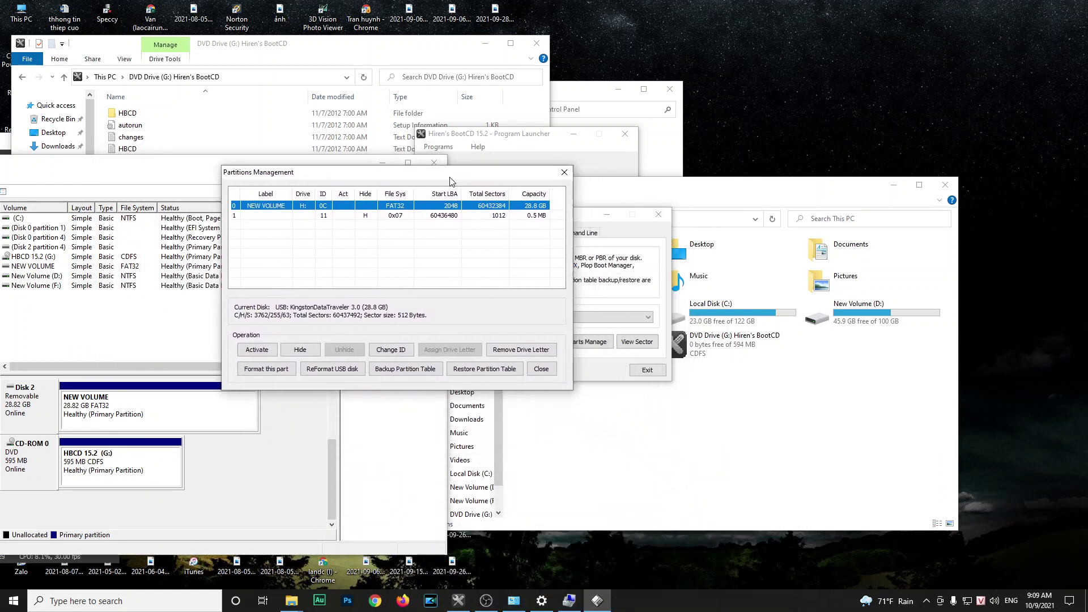